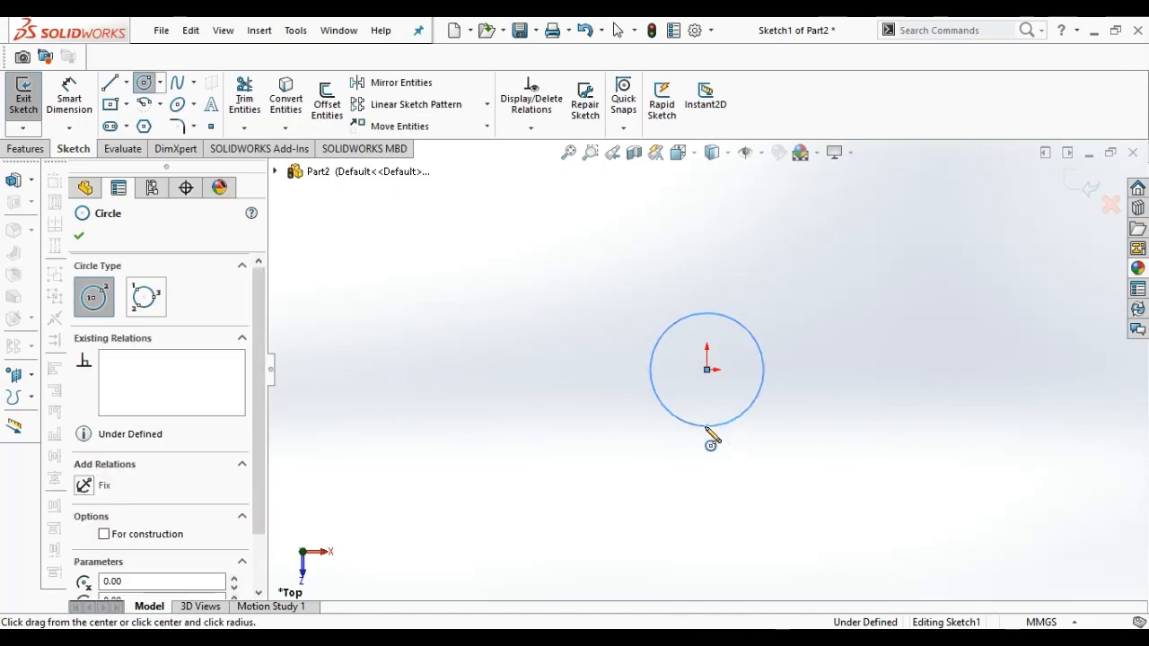
Sketch a smaller circle centred on the origin inside the first circle and dimension its diameter to 57.5 mm.
left_click(707, 369)
left_click(706, 402)
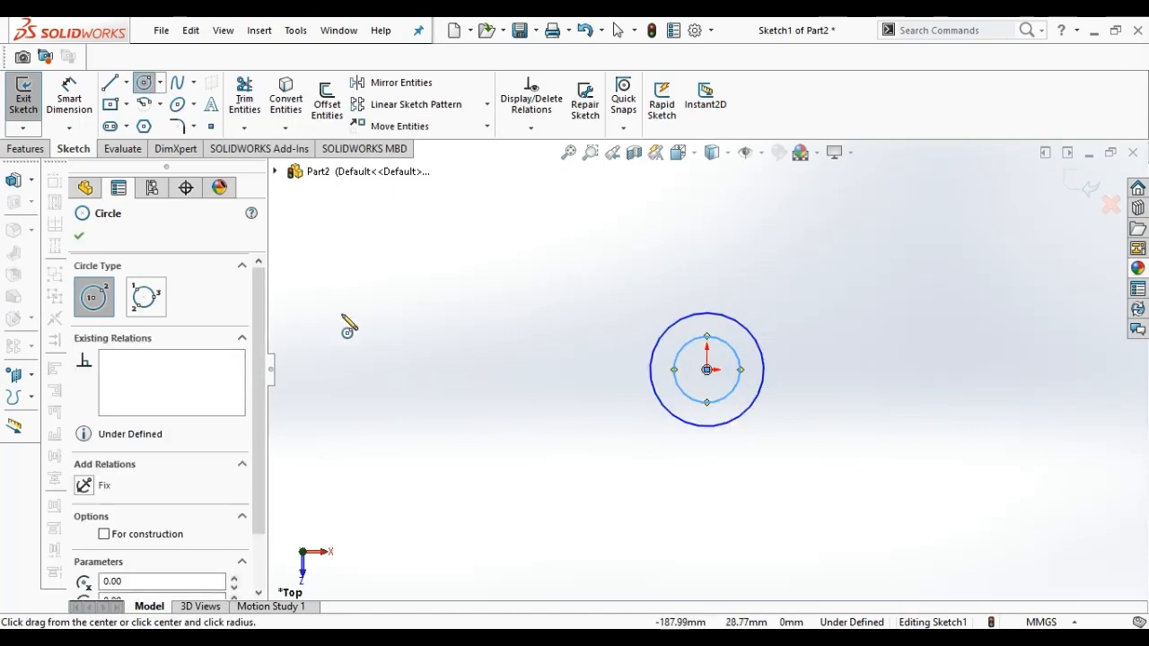
left_click(69, 99)
left_click(684, 395)
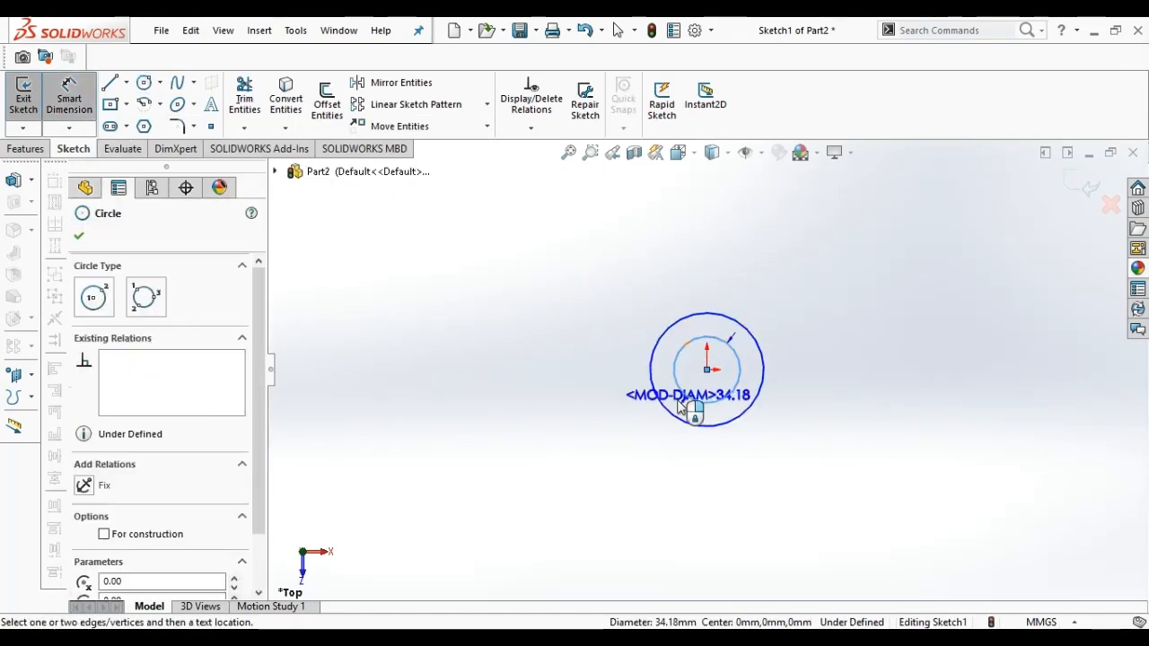
left_click(632, 436)
type("5")
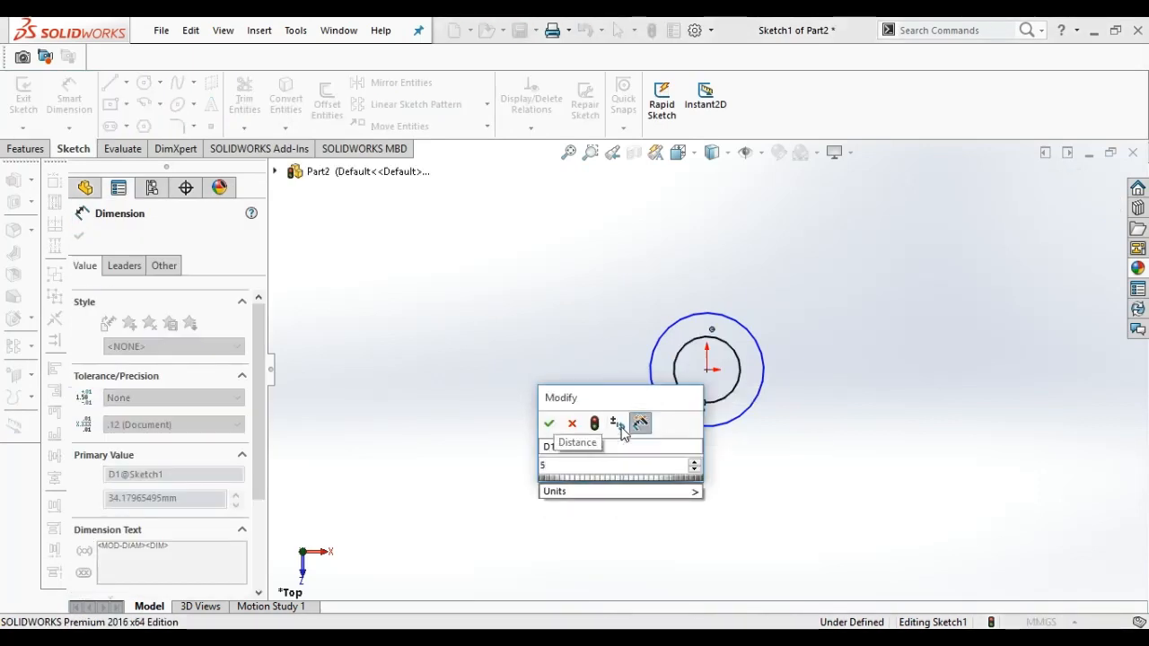
type("7.5")
key("Return")
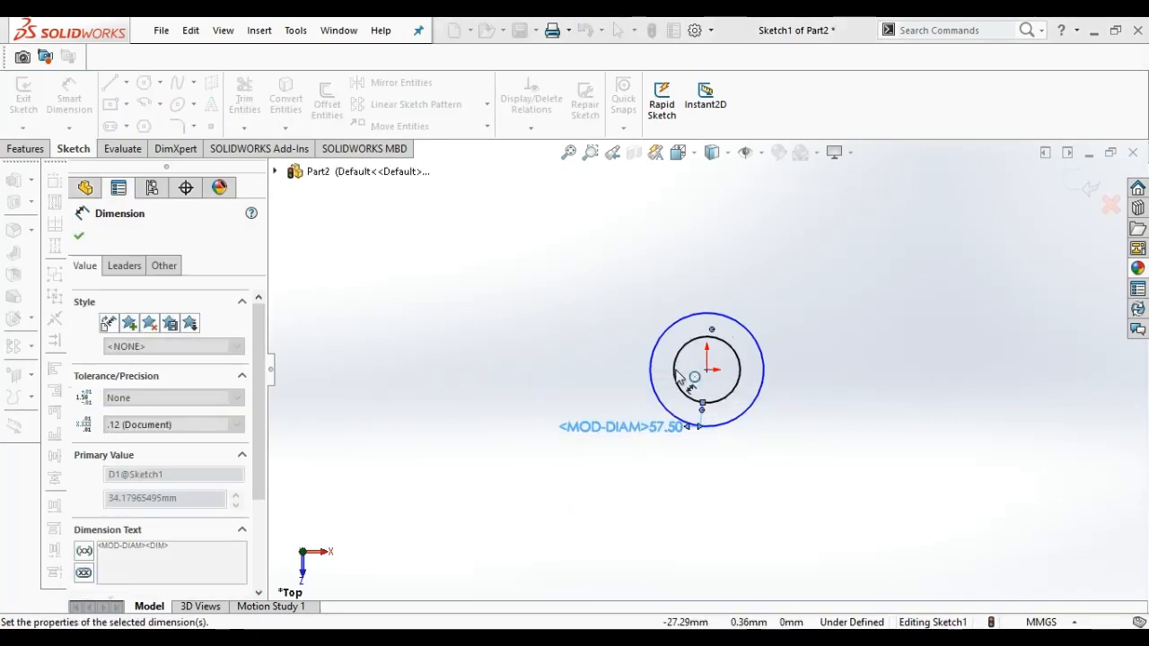
Dimension the outer circle's diameter to 108 mm.
left_click(653, 384)
left_click(614, 381)
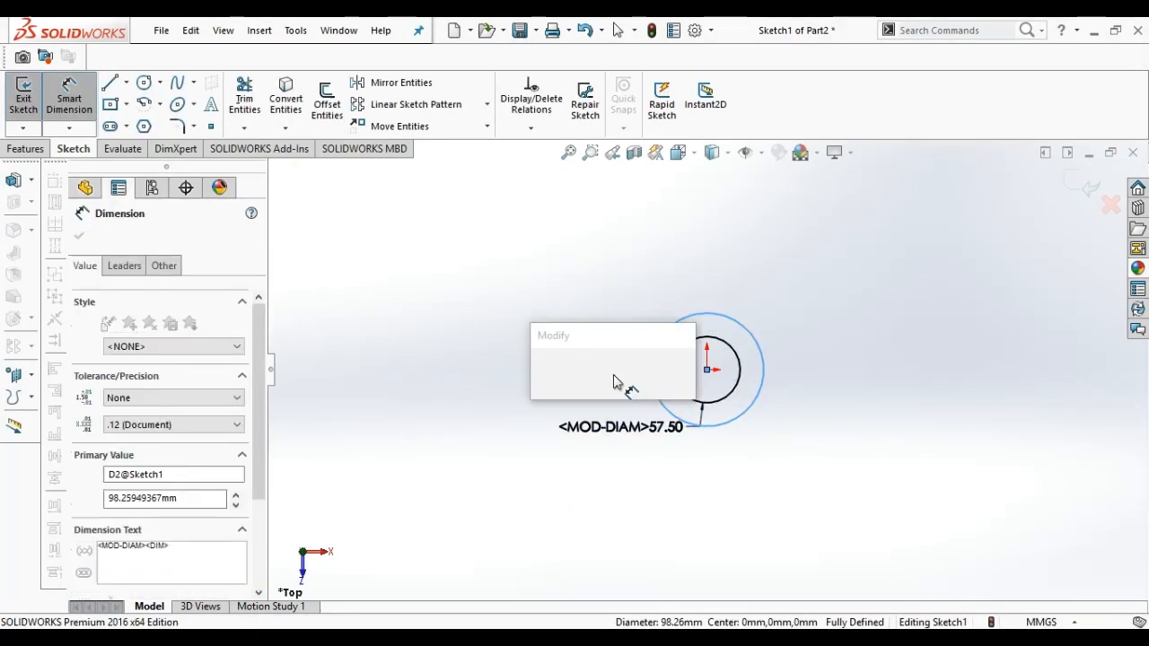
type("108")
key("Return")
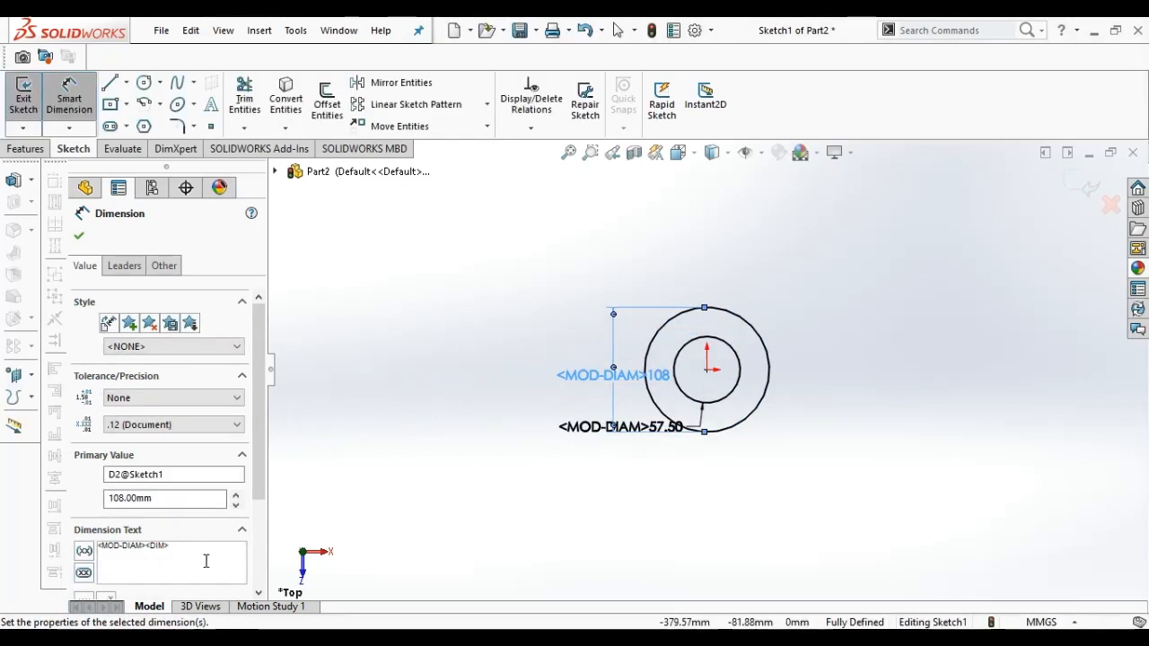
Clear the dimension text of the outer circle's diameter, accepting the override of its value text.
scroll(244, 533, "down", 3)
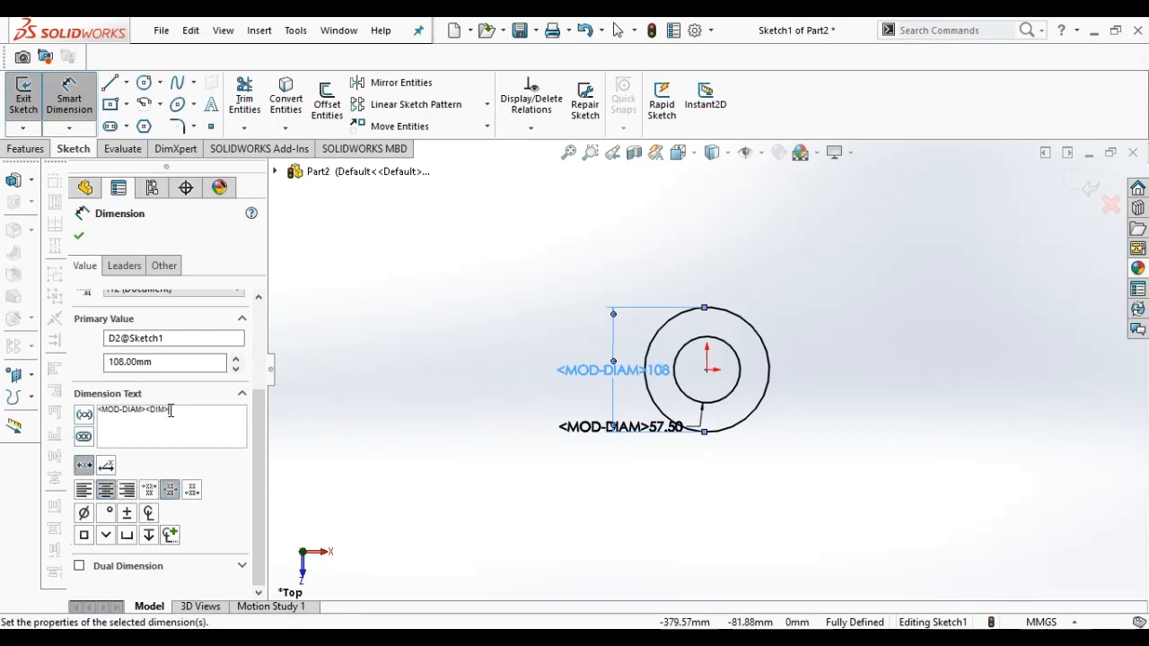
key("BackSpace")
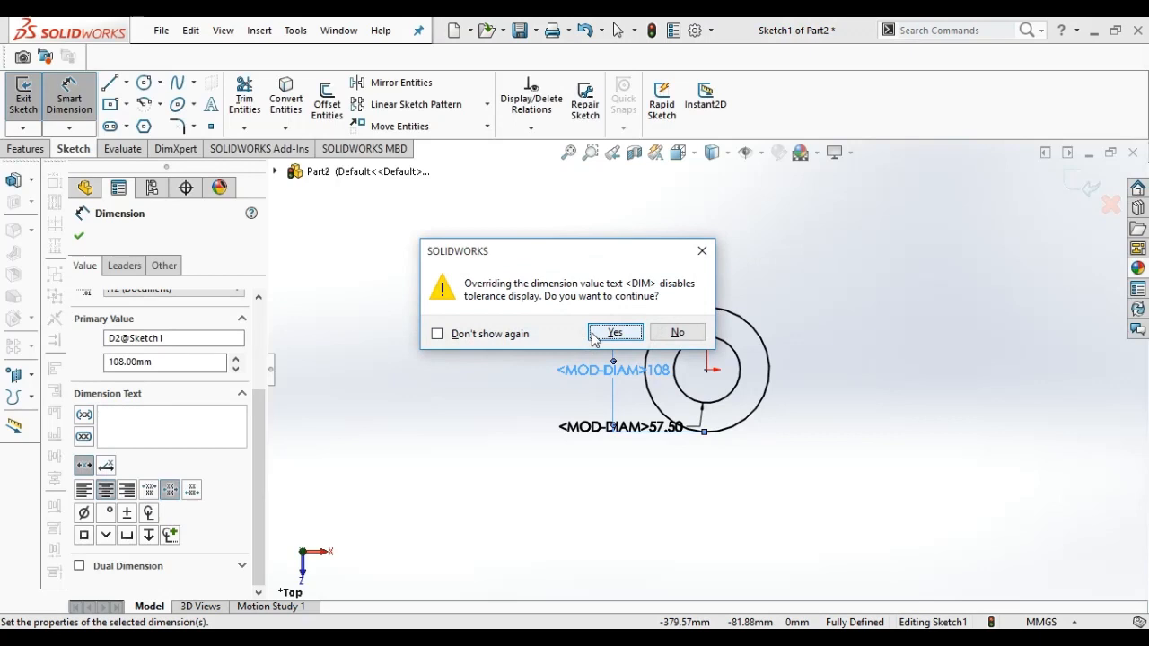
left_click(610, 333)
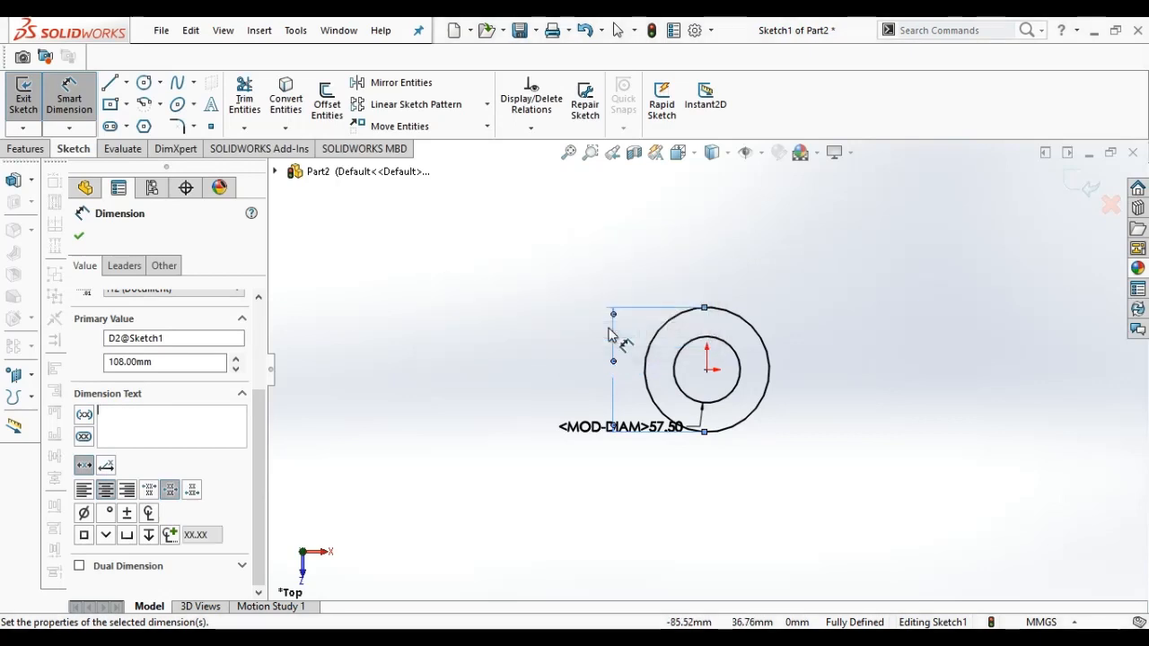
left_click(634, 429)
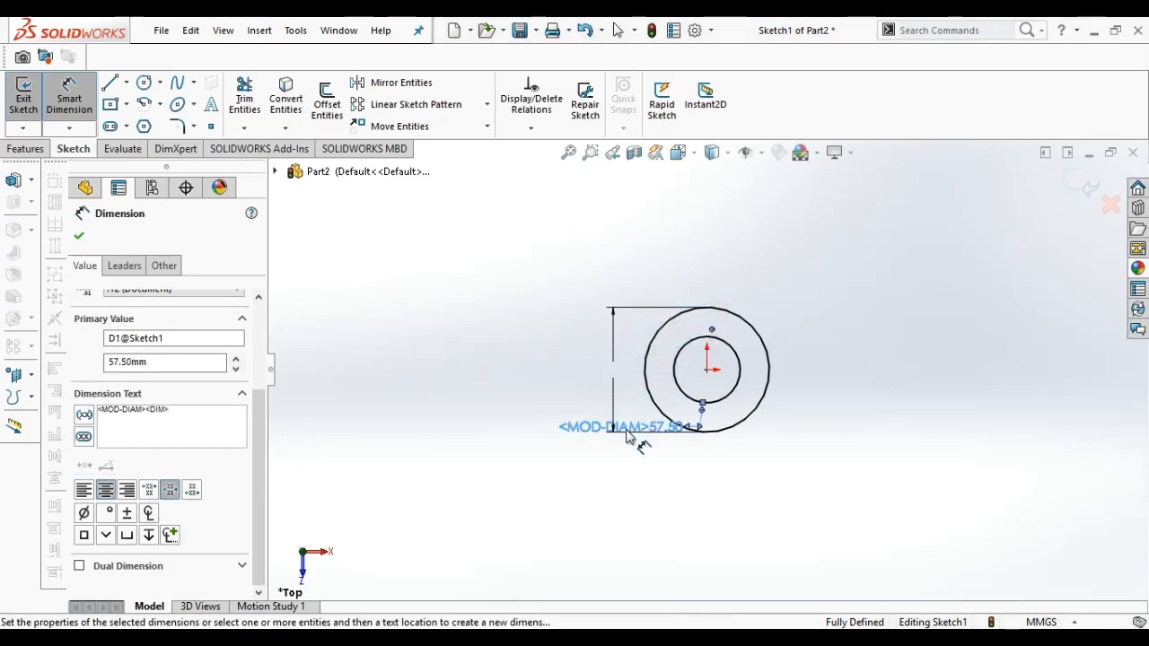
Extrude the ring sketch as a boss to a blind depth of 64 mm.
left_click(36, 147)
left_click(31, 99)
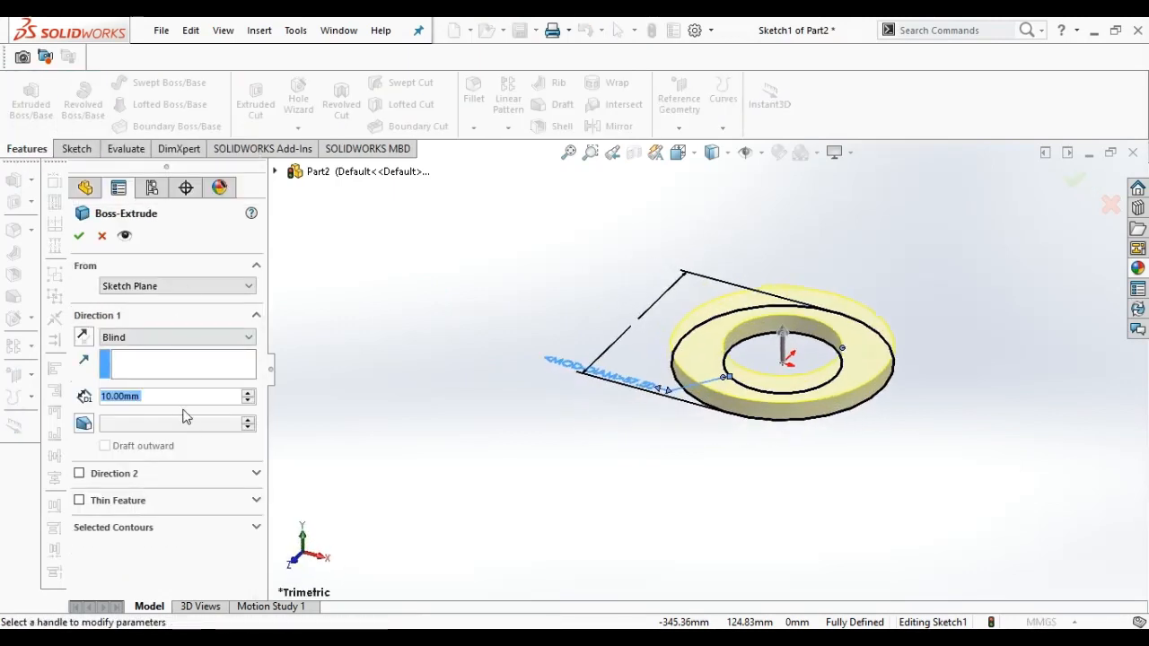
type("64")
key("Return")
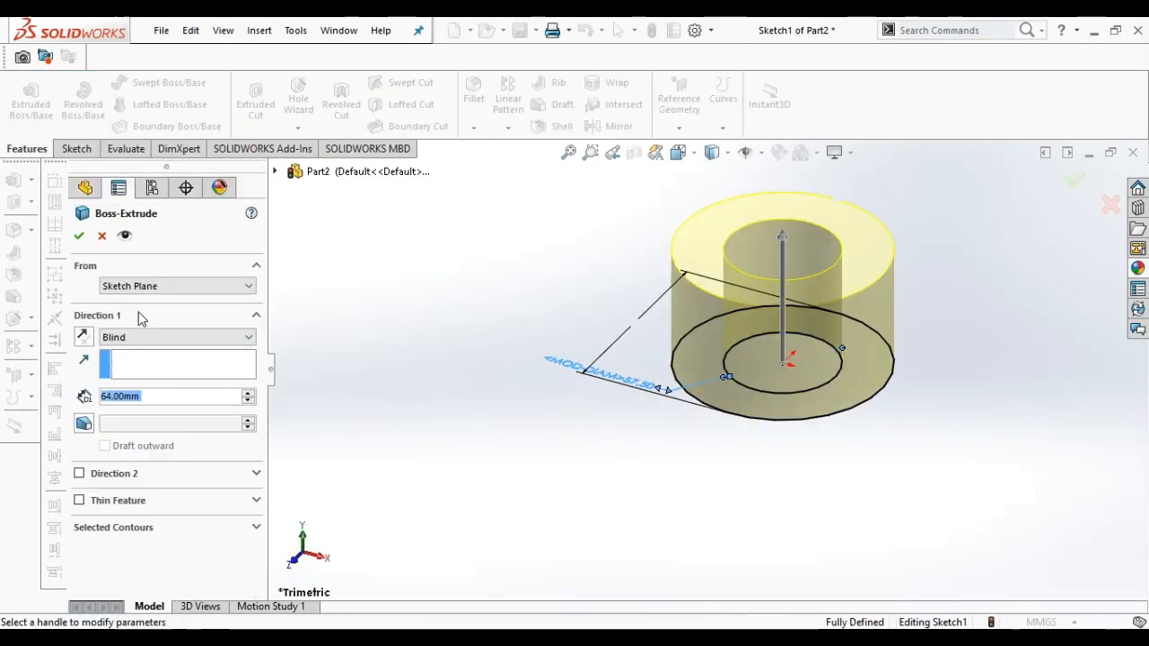
left_click(79, 235)
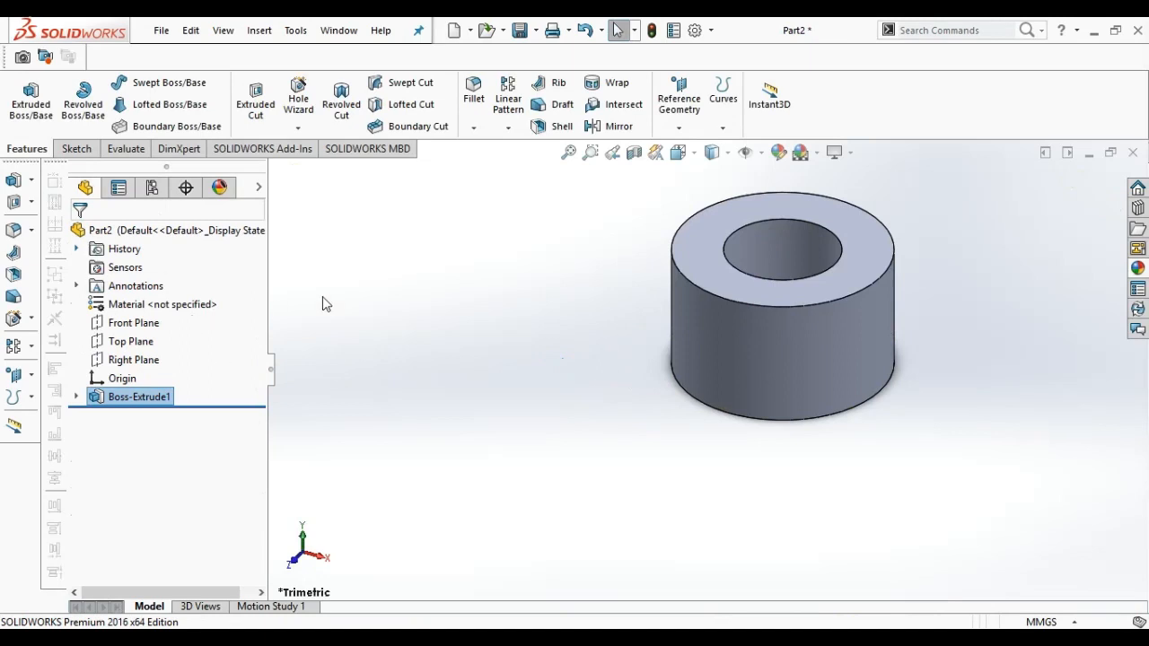
Orient the view normal to the Top Plane and start a sketch on it with the Center Rectangle tool.
key("ctrl+5")
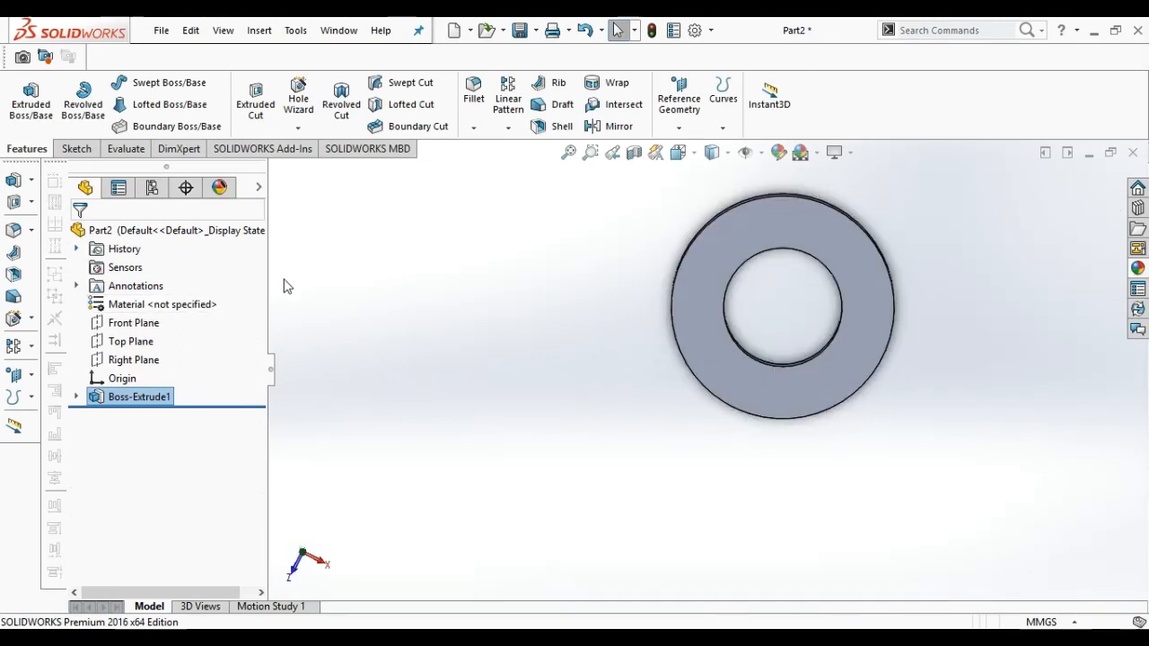
left_click(121, 341)
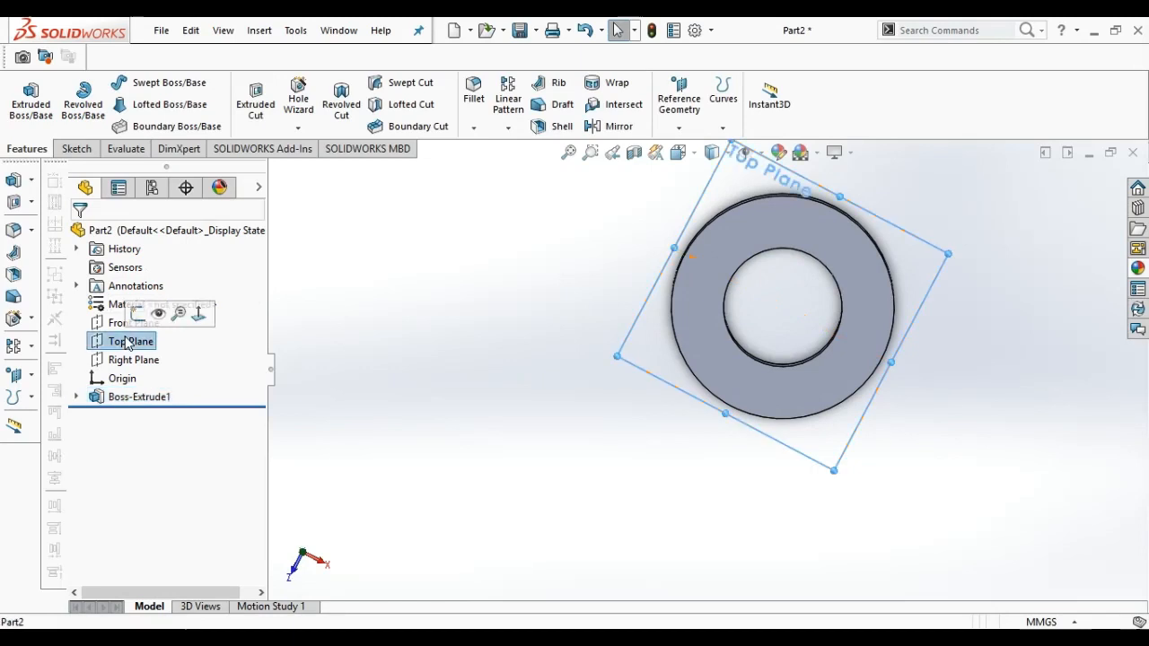
left_click(197, 312)
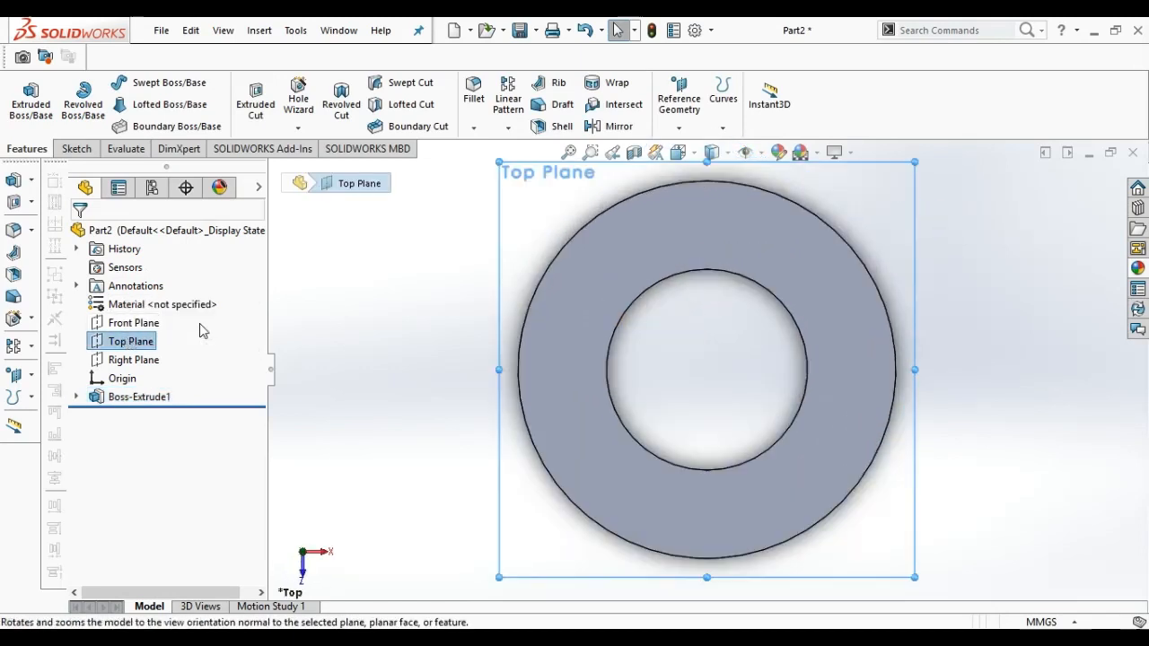
left_click(63, 147)
left_click(127, 104)
left_click(151, 146)
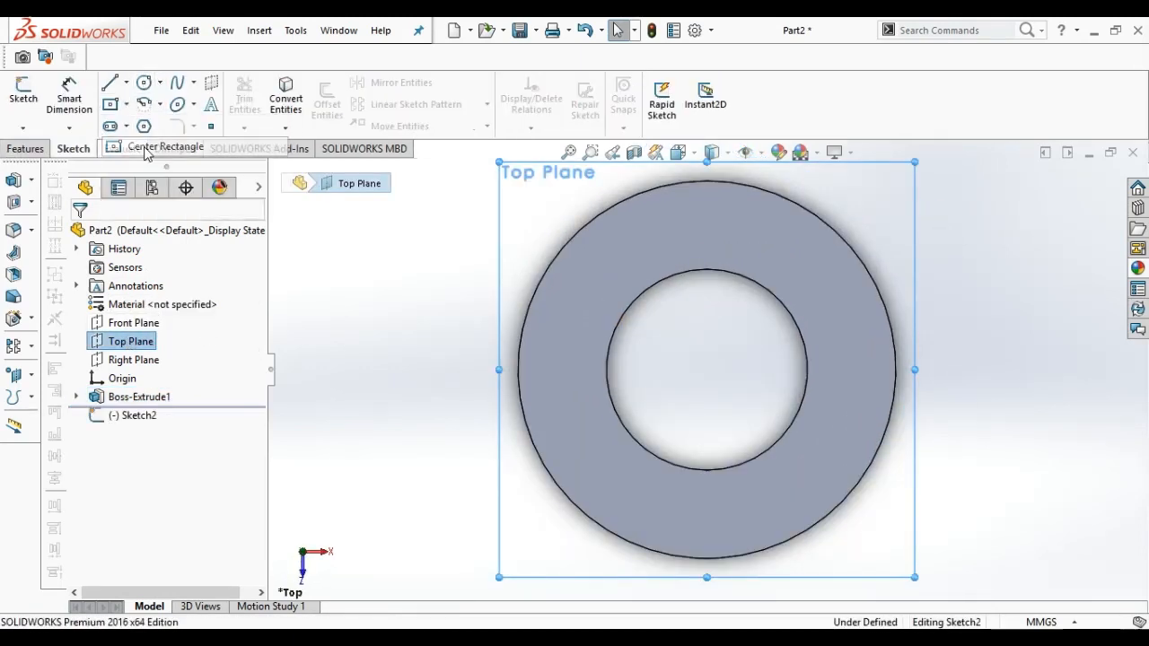
left_click(1042, 369)
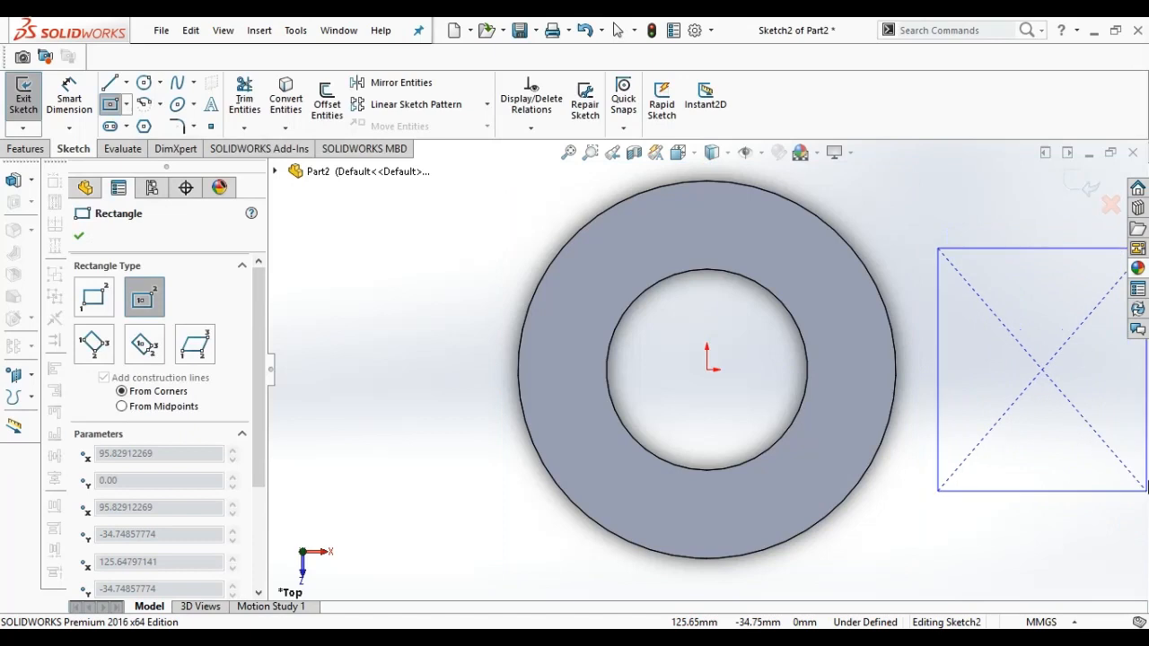
left_click(570, 153)
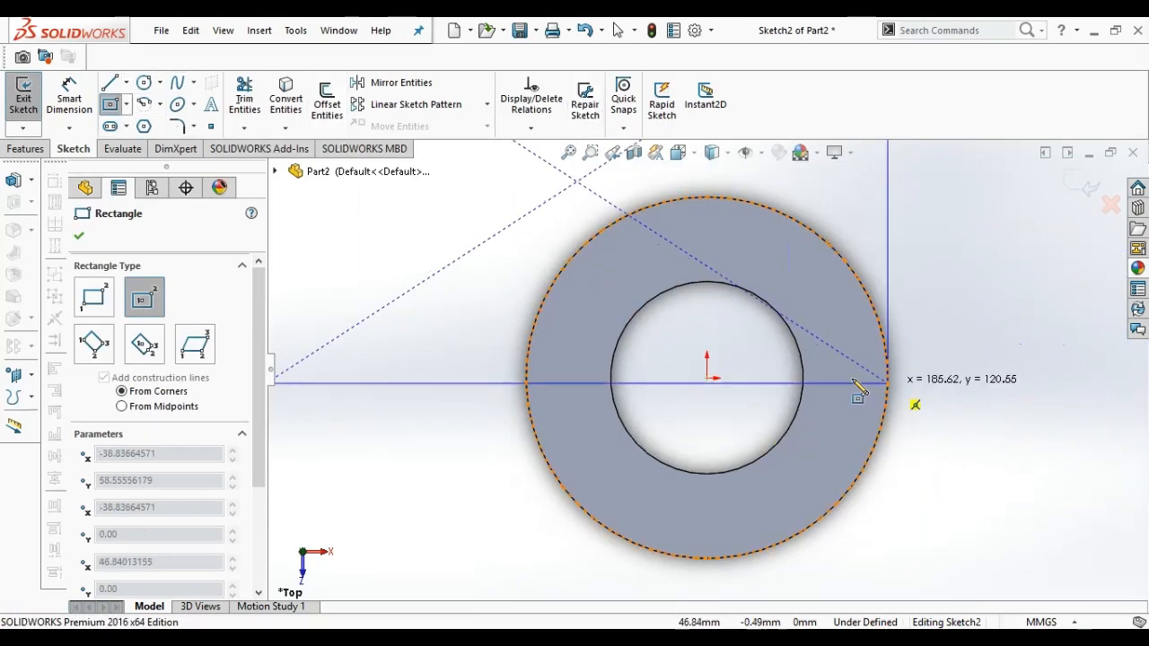
key("Escape")
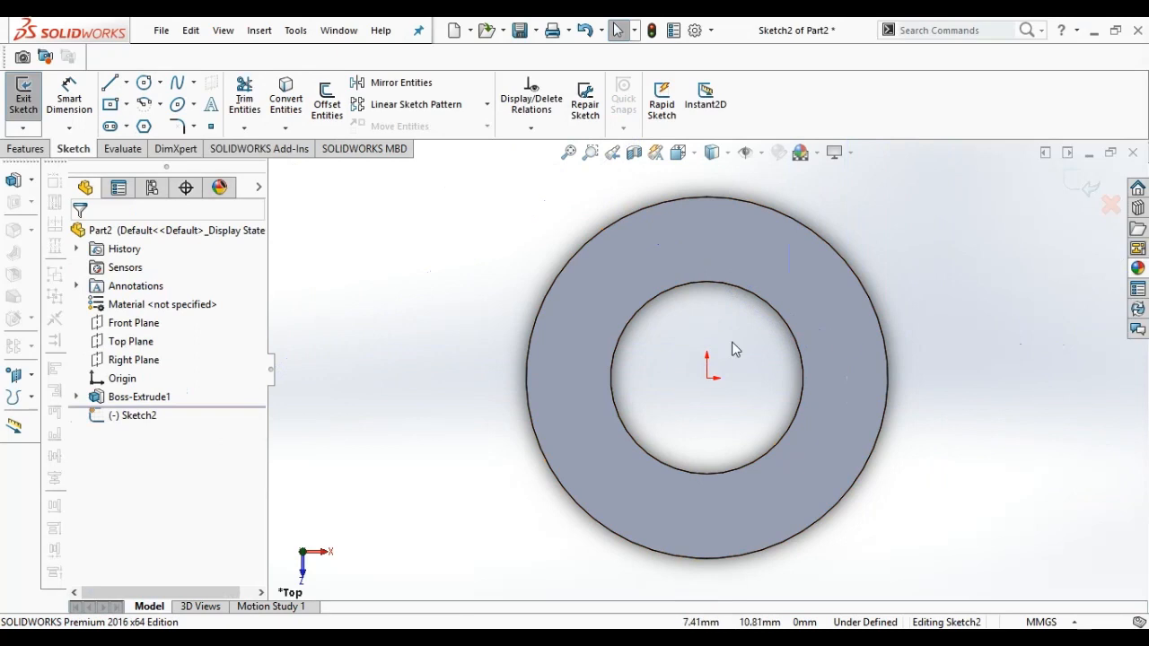
left_click(569, 152)
left_click(590, 153)
key("Down")
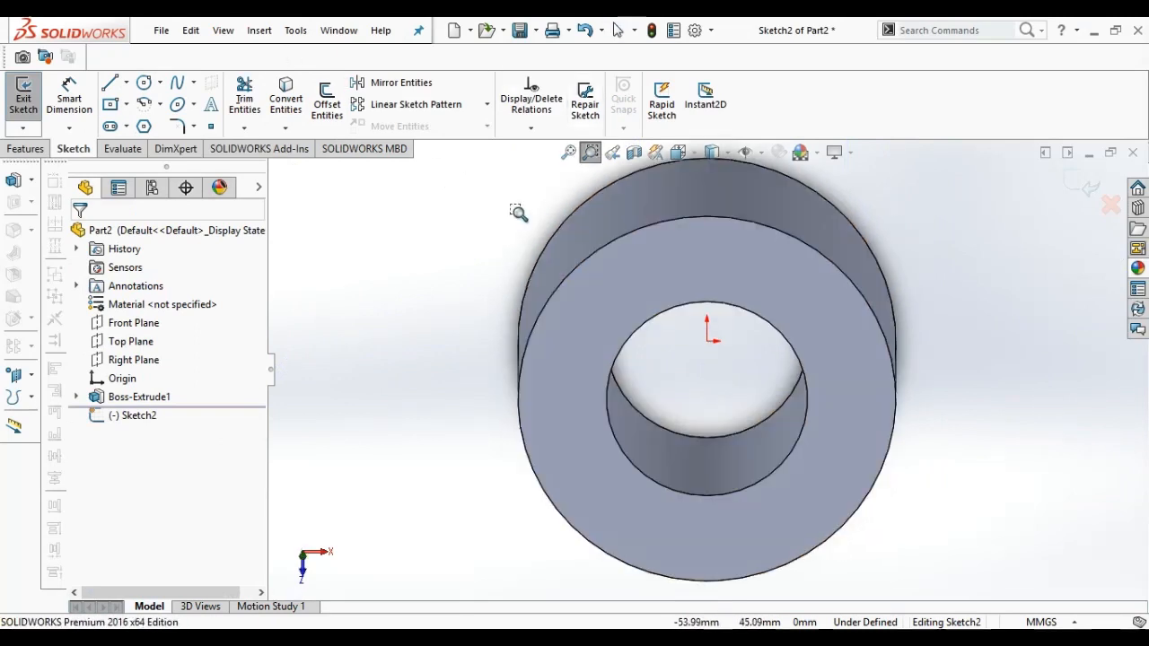
key("Up")
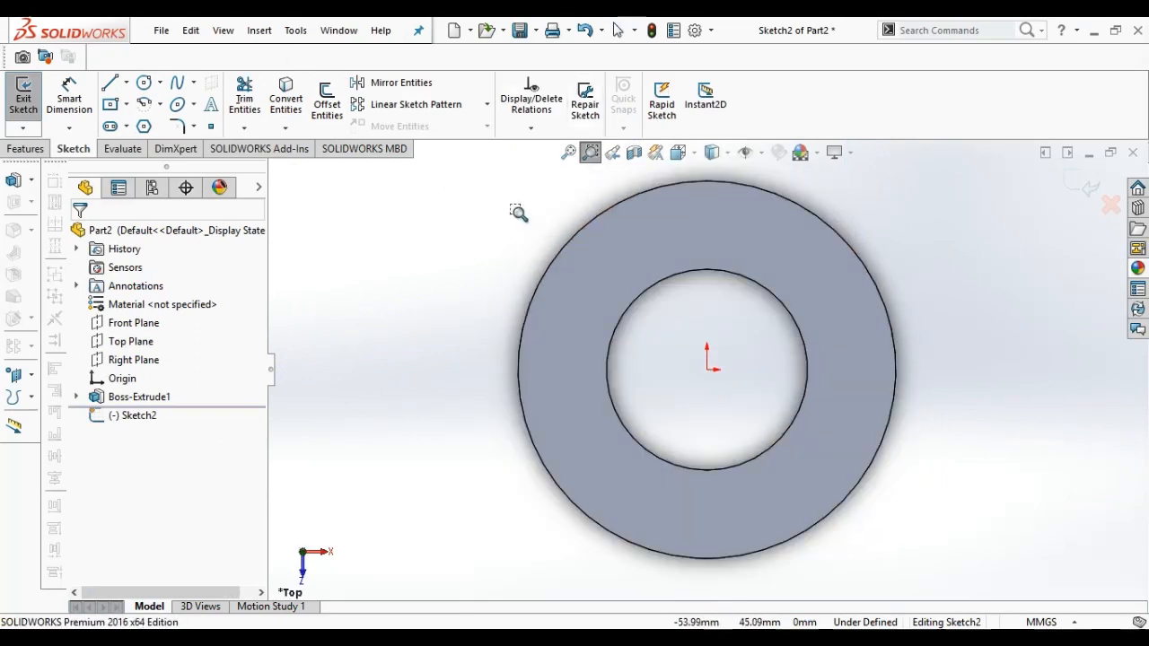
left_click(593, 151)
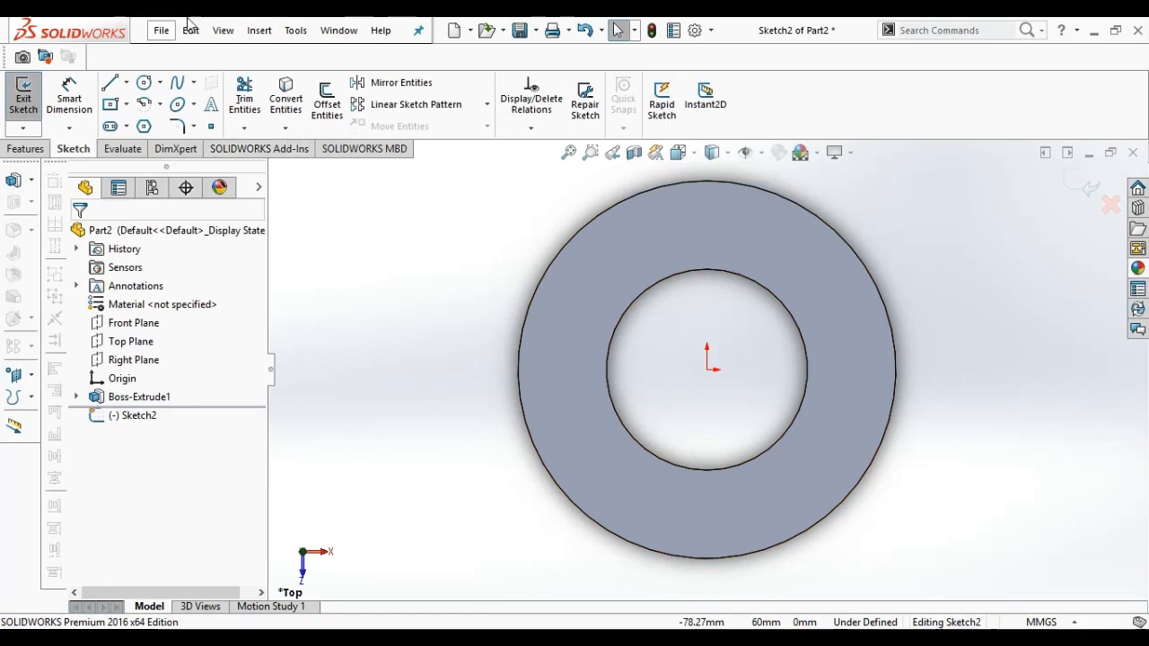
Sketch a center rectangle about 60 by 59 mm level with the origin, overlapping the ring's outer edge on the +X side.
left_click(126, 105)
left_click(157, 143)
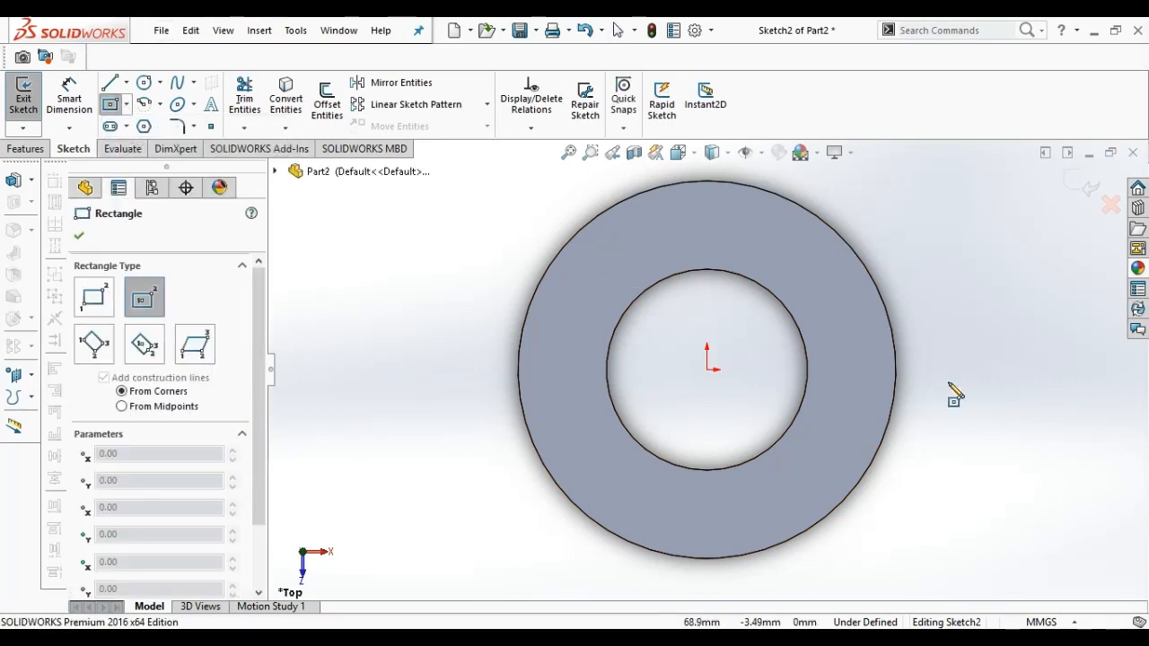
left_click(967, 370)
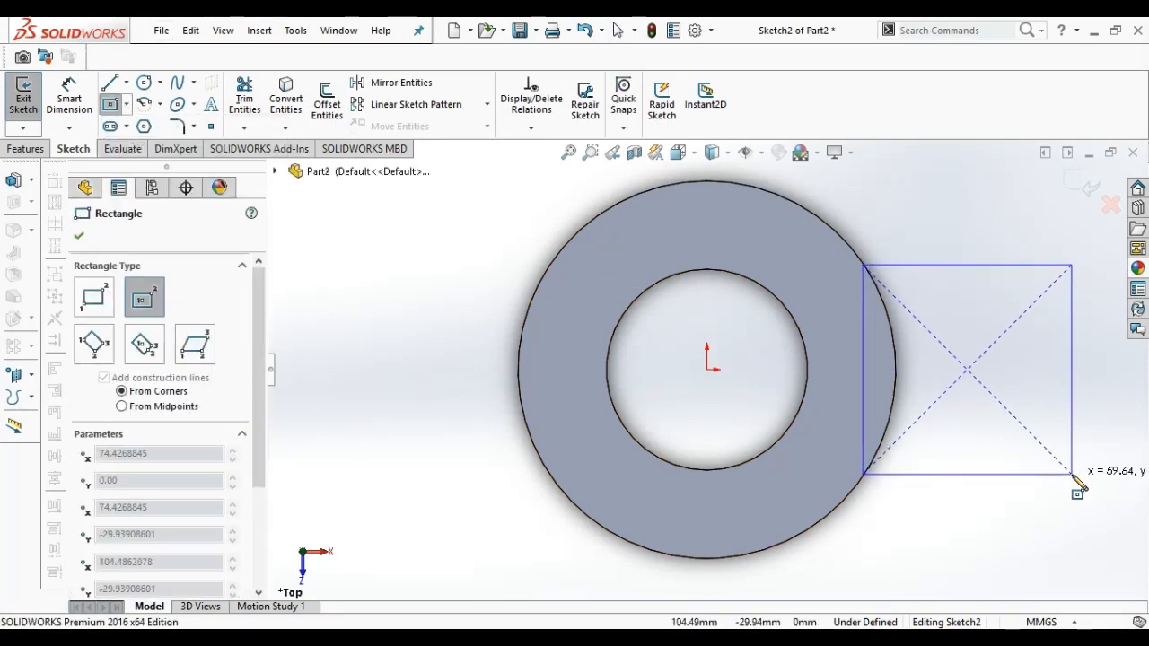
left_click(1071, 473)
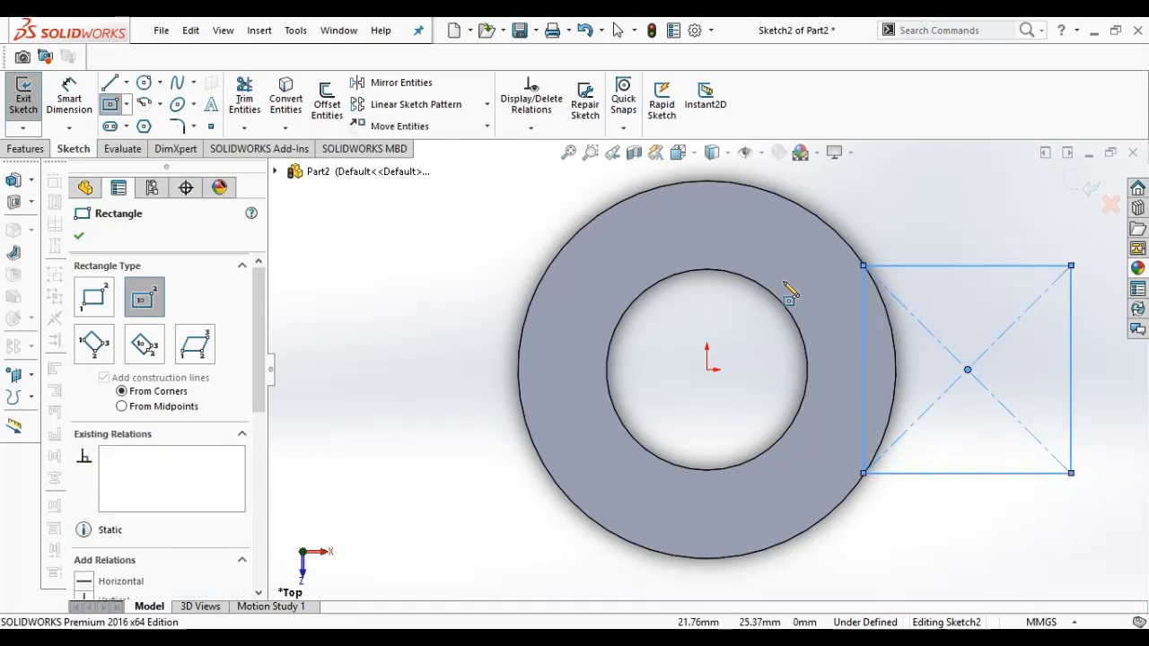
Stretch the rectangle away from the ring by moving its outer vertical side, making it about 117 mm long.
left_click(569, 153)
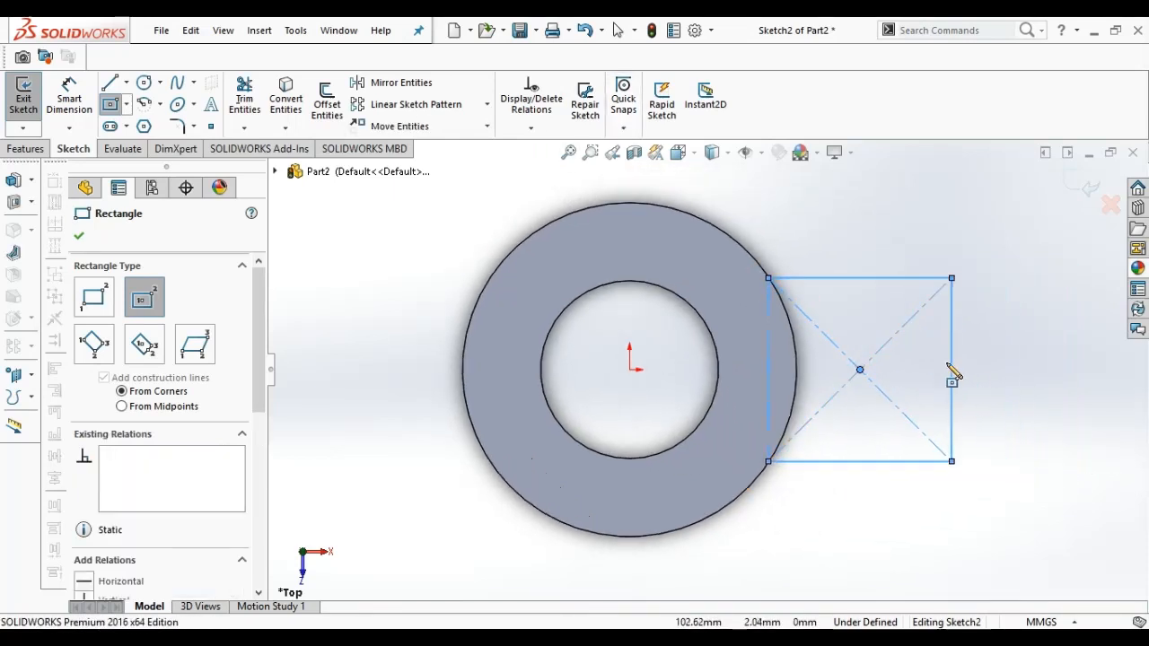
key("Escape")
left_click_drag(950, 384, 1129, 415)
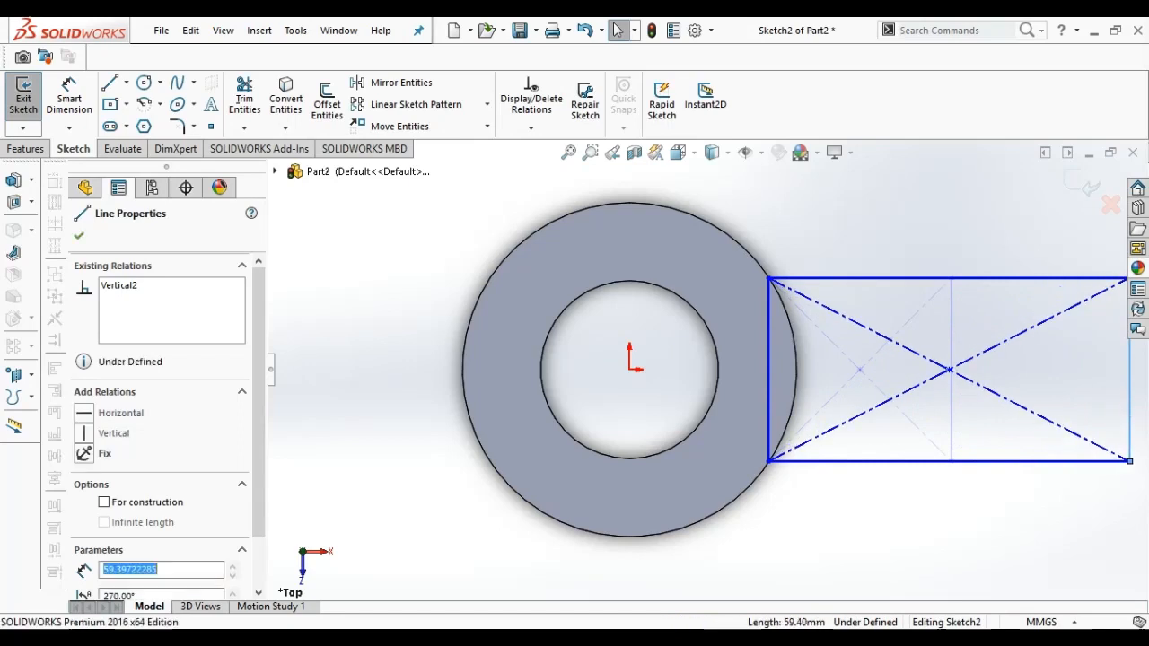
left_click(568, 153)
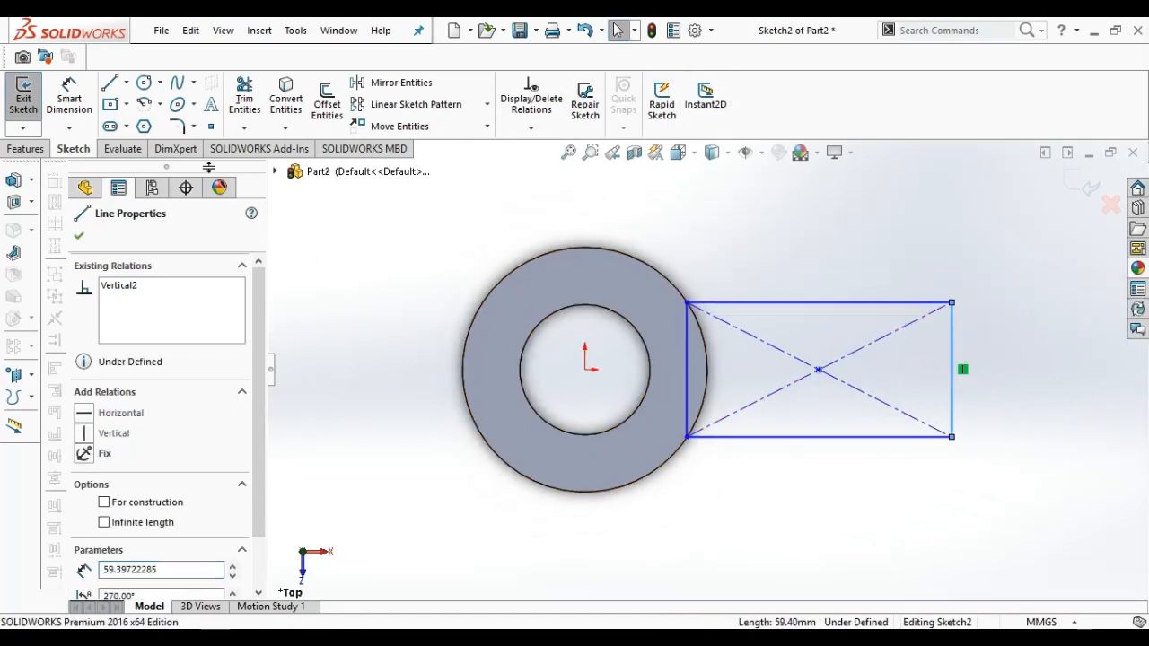
Dimension the rectangle's outer vertical side to 82 mm.
left_click(69, 99)
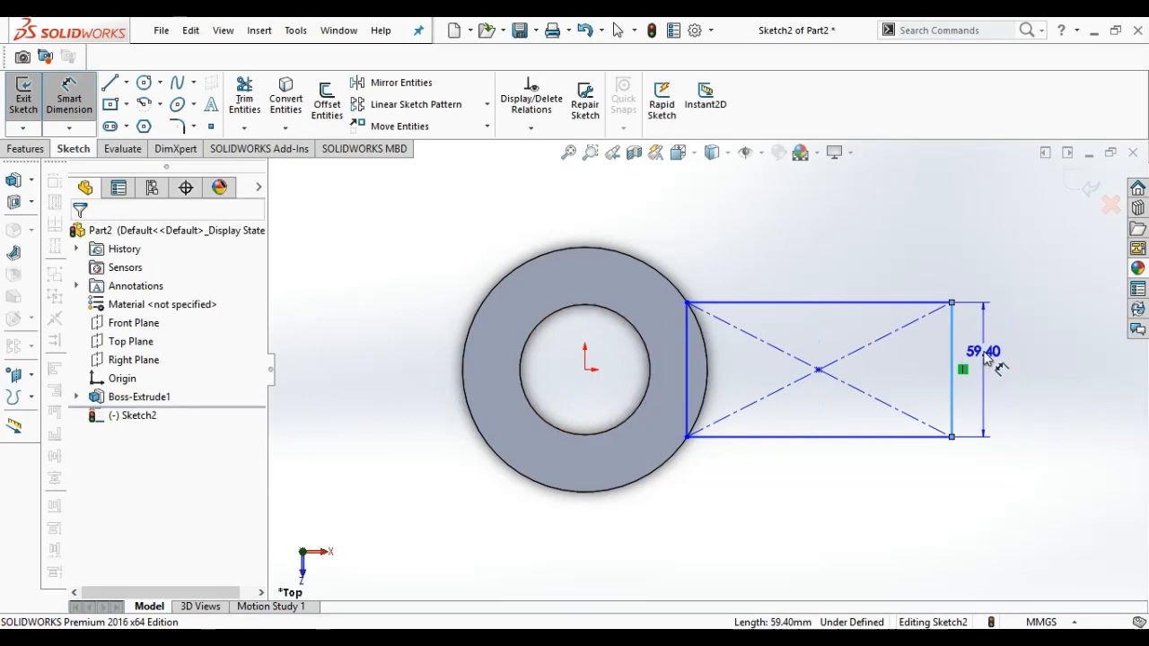
left_click(988, 361)
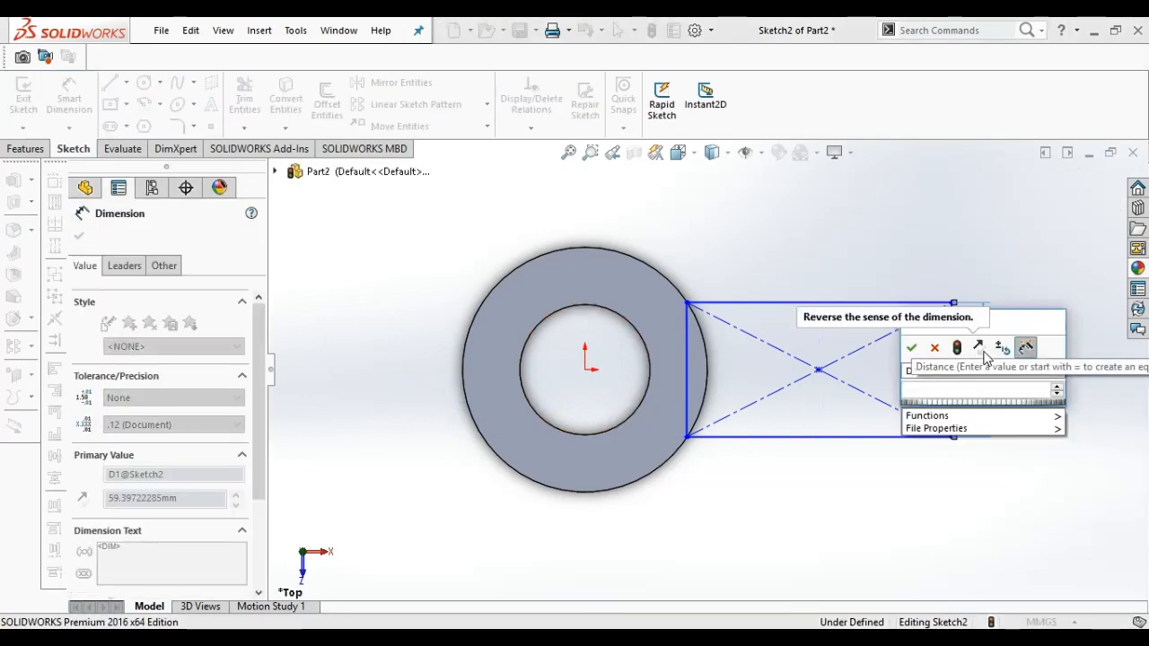
type("82")
key("Return")
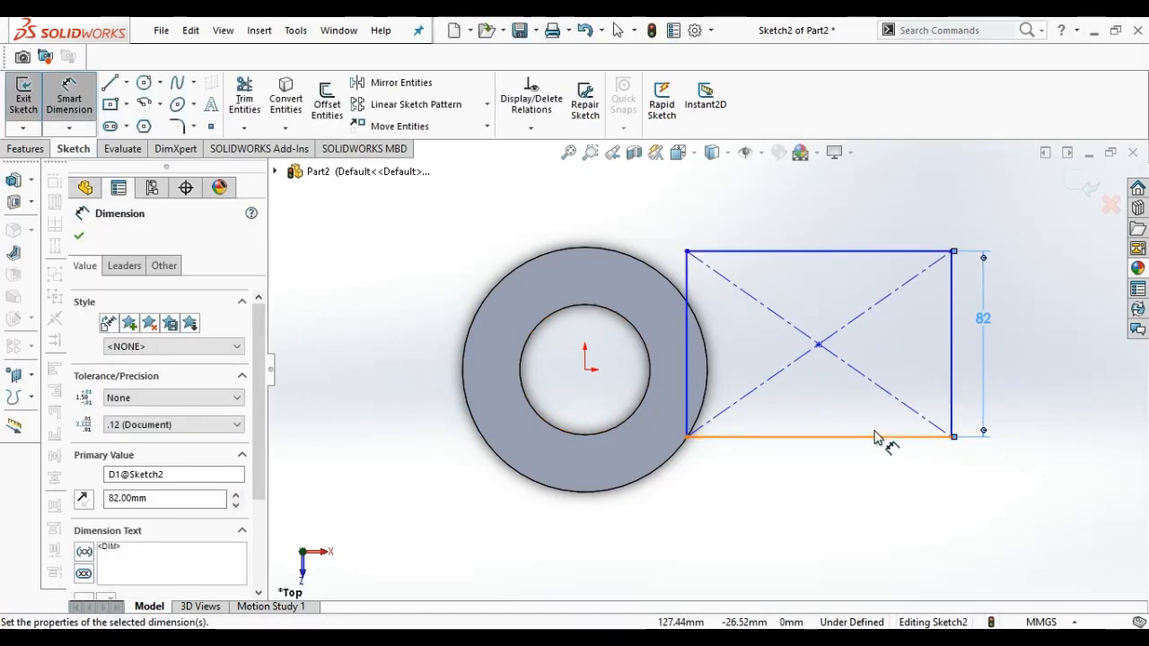
left_click(876, 437)
key("Escape")
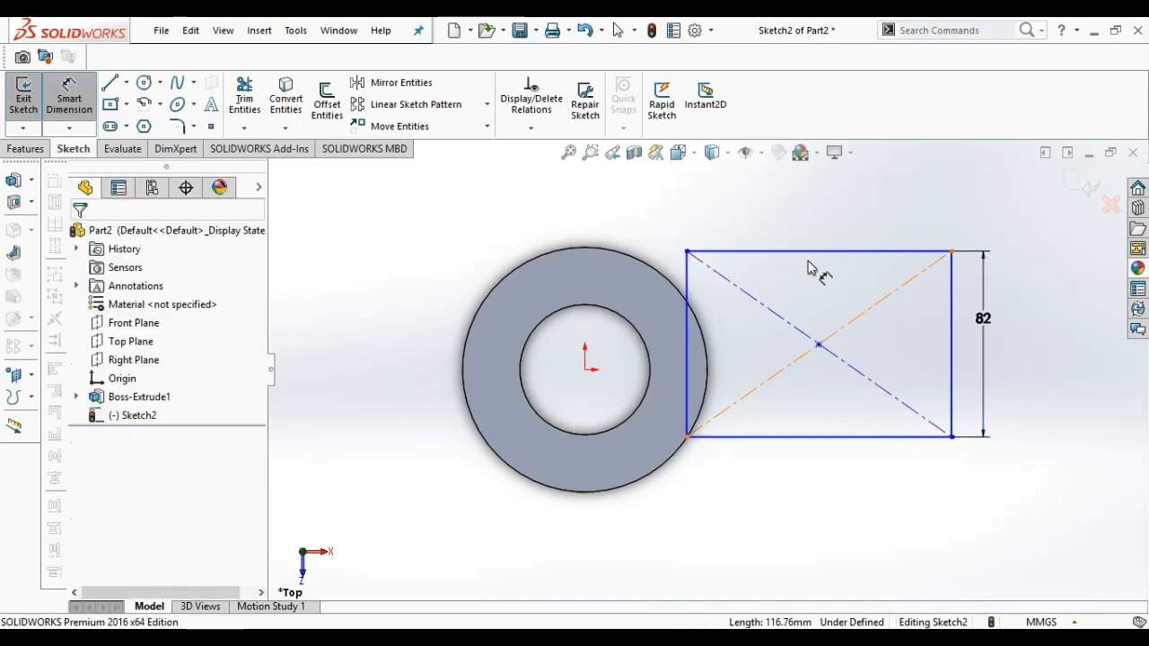
Dimension the horizontal distance from the origin to the rectangle's outer vertical side as 174 mm.
left_click(951, 336)
left_click(586, 370)
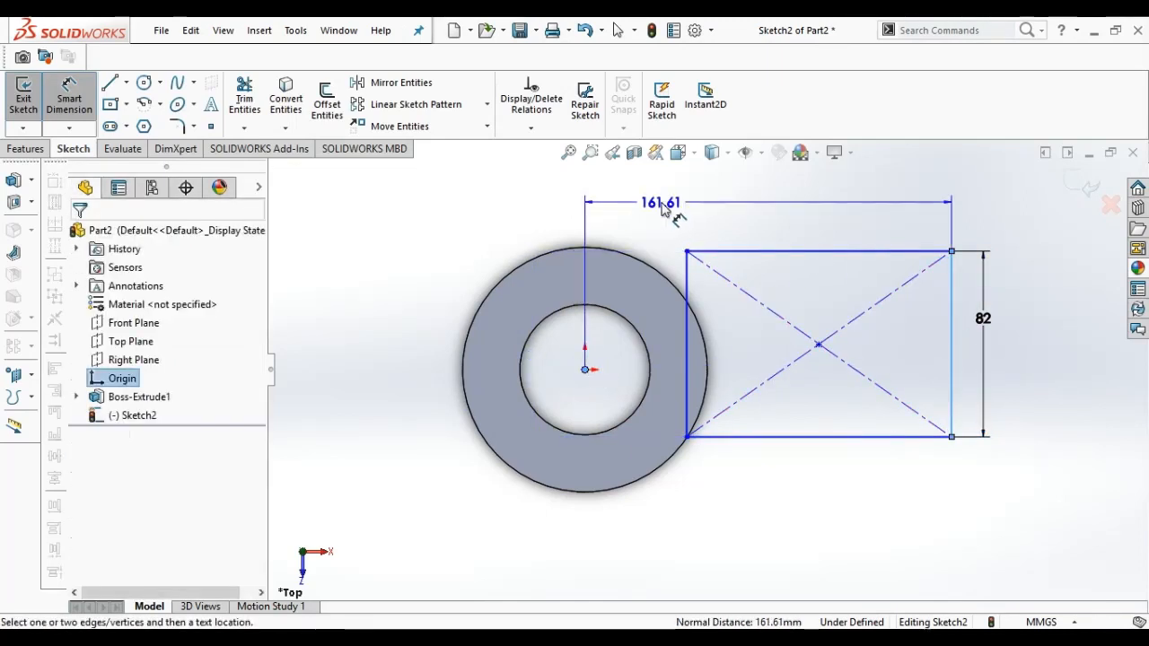
left_click(668, 214)
type("174")
key("Return")
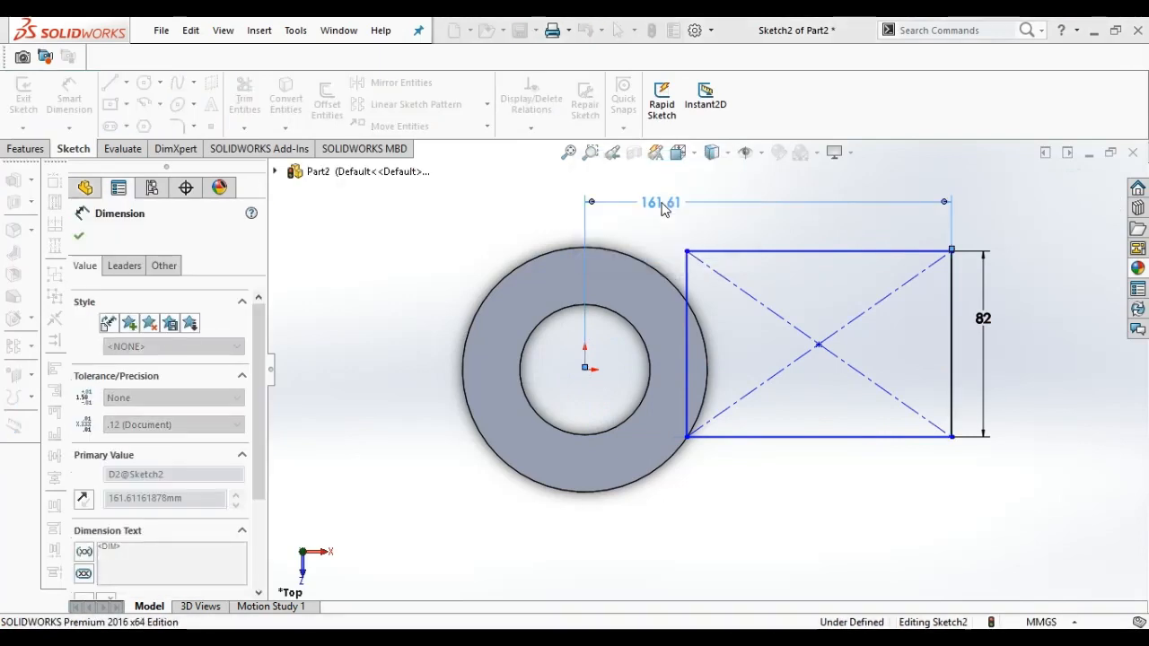
Move the rectangle's inner vertical side toward the ring's centre so its two corners reach the ring's outer edge.
key("Escape")
mouse_move(585, 370)
left_mouse_down()
mouse_move(602, 378)
mouse_move(577, 365)
left_mouse_up()
left_click_drag(713, 341, 698, 364)
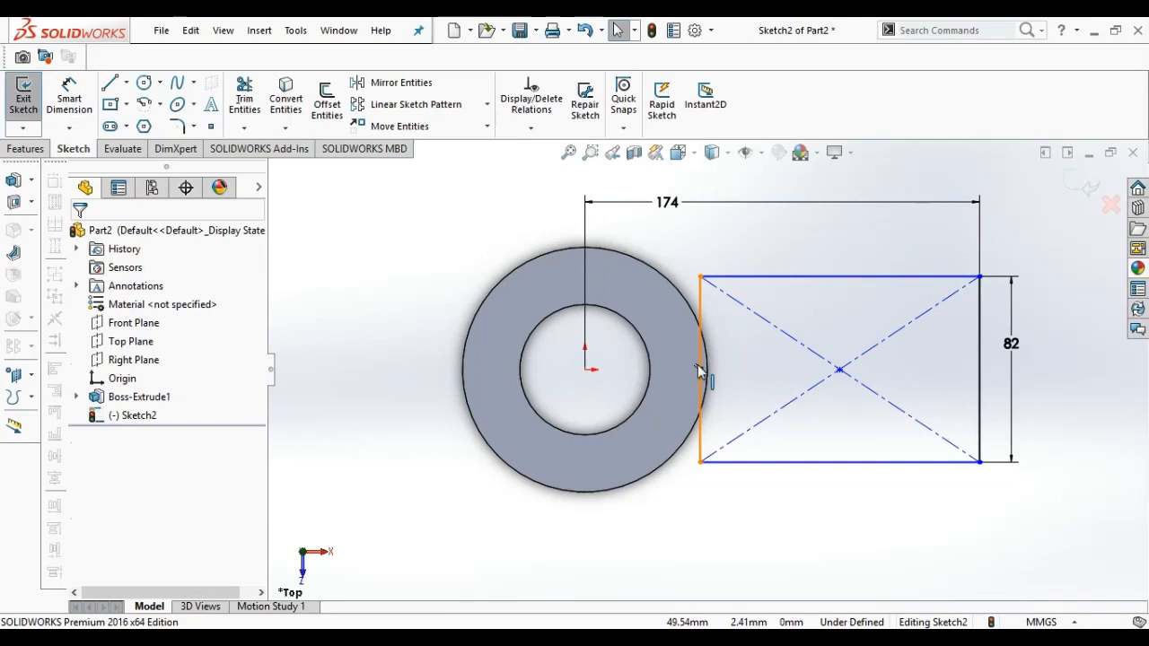
left_click(395, 126)
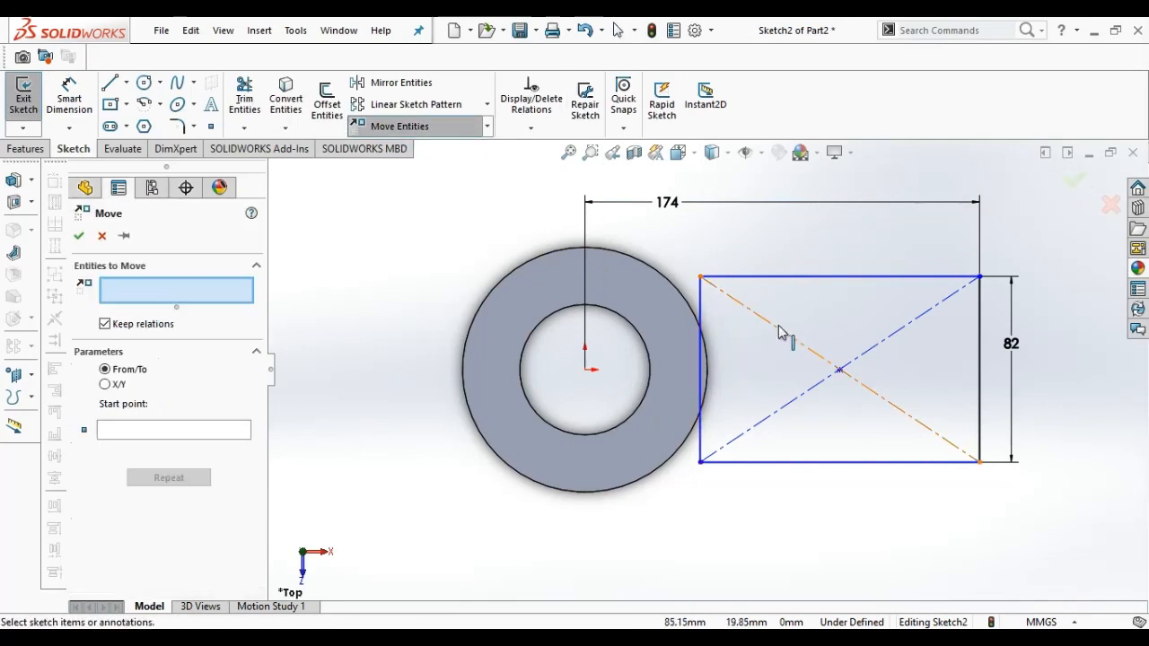
left_click(700, 377)
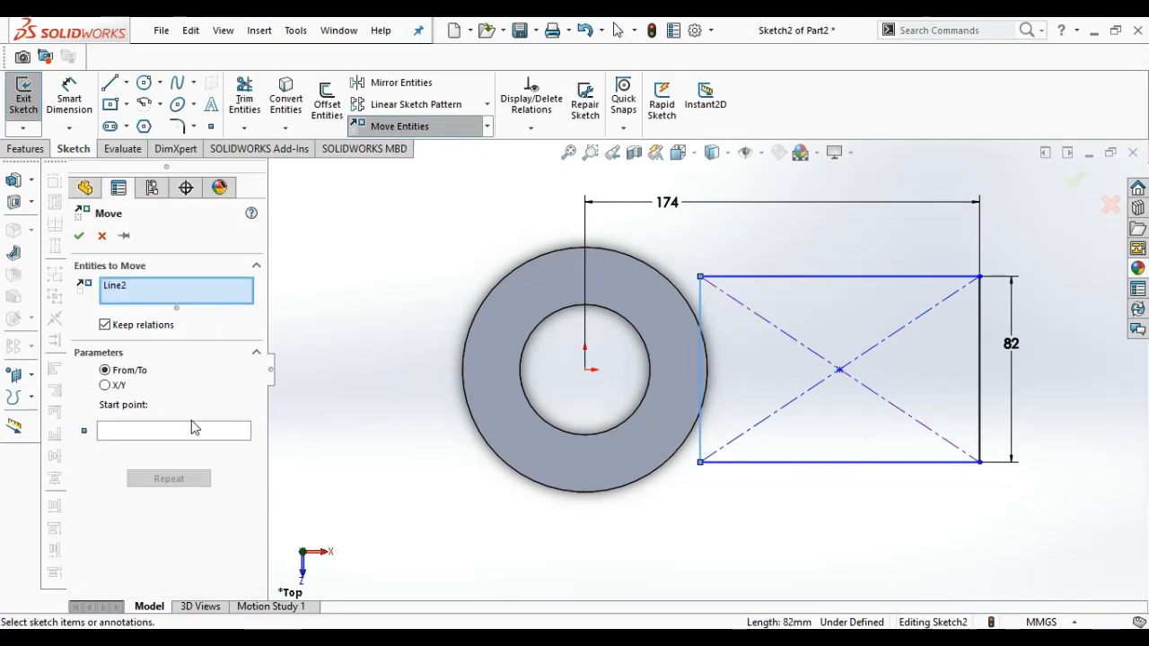
left_click(193, 428)
left_click(700, 382)
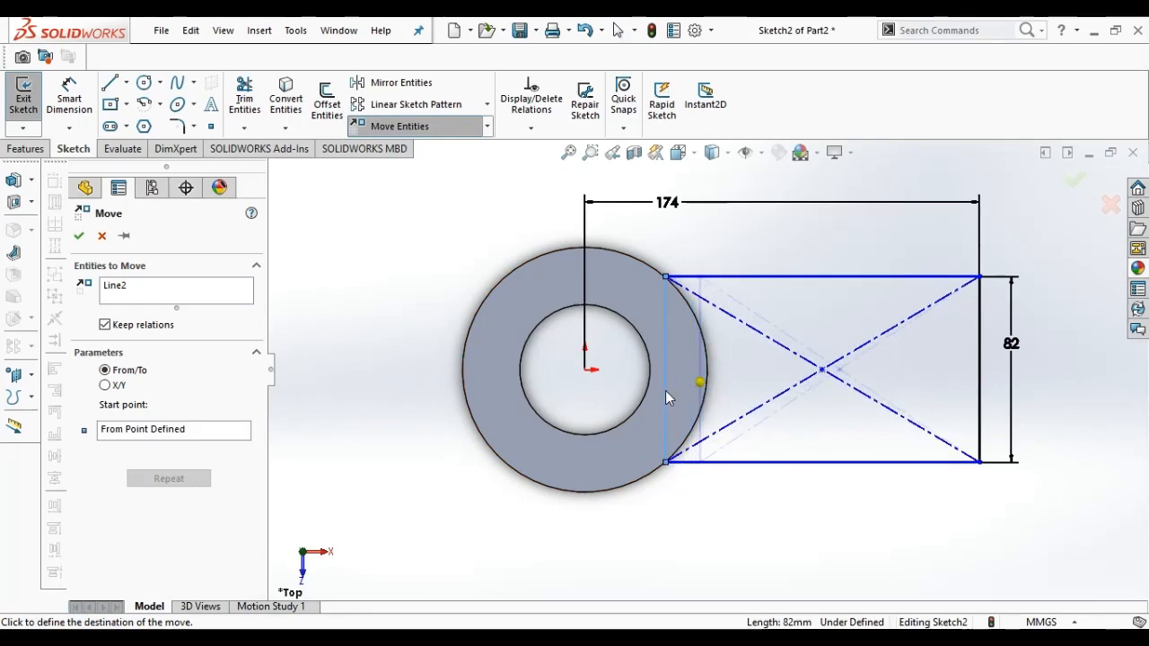
left_click(665, 390)
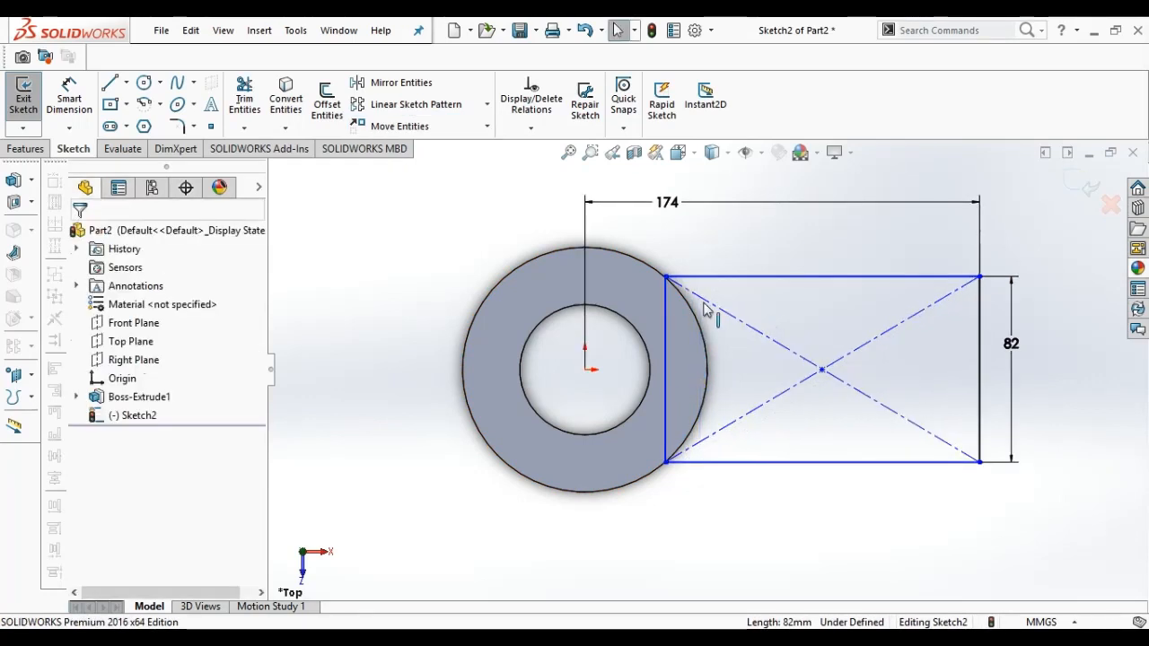
Convert the ring's outer edge into the sketch and trim away the rectangle's vertical side lying inside the ring.
left_click(285, 97)
left_click(648, 266)
right_click(704, 476)
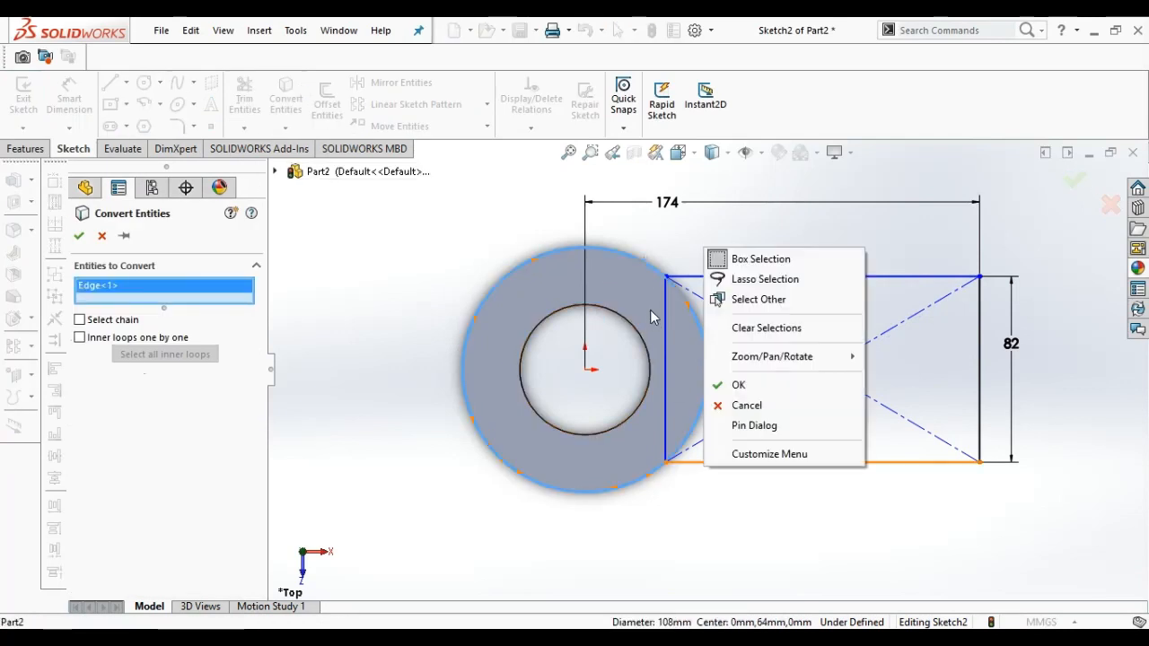
left_click(599, 203)
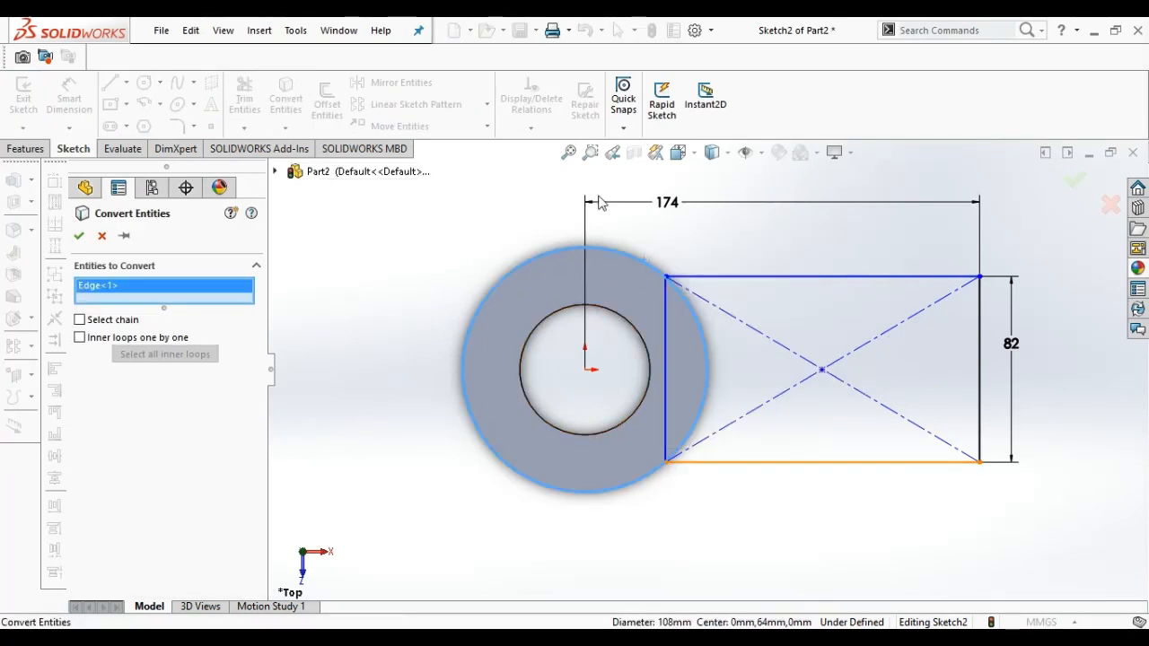
right_click(600, 203)
left_click(560, 180)
left_click(80, 236)
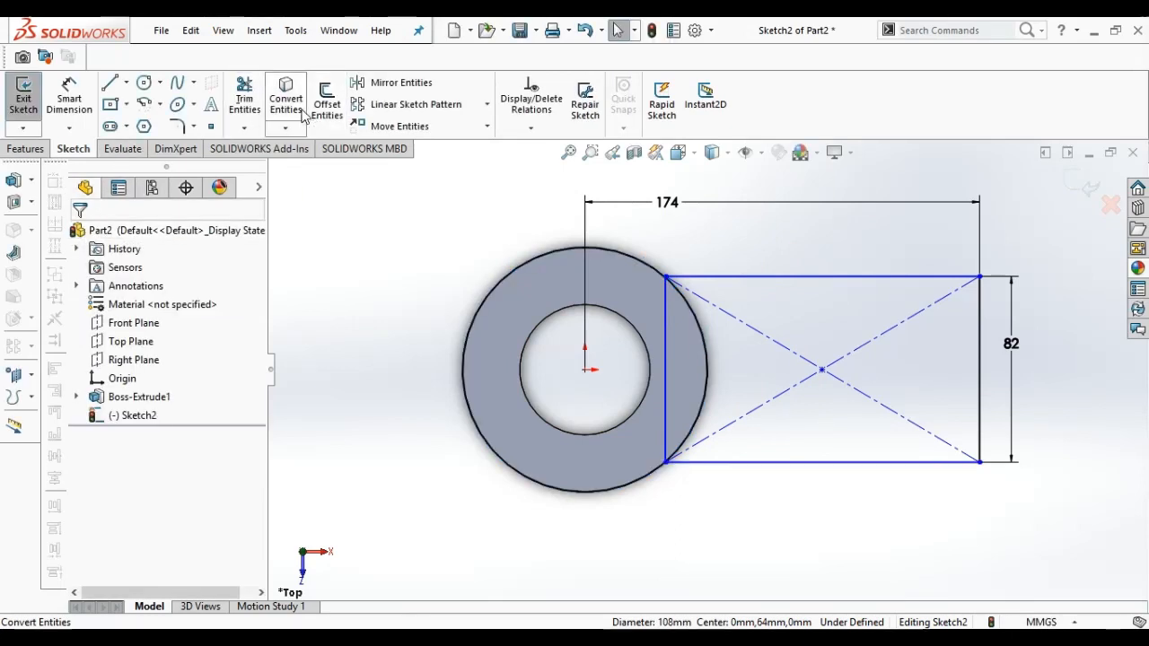
left_click(245, 98)
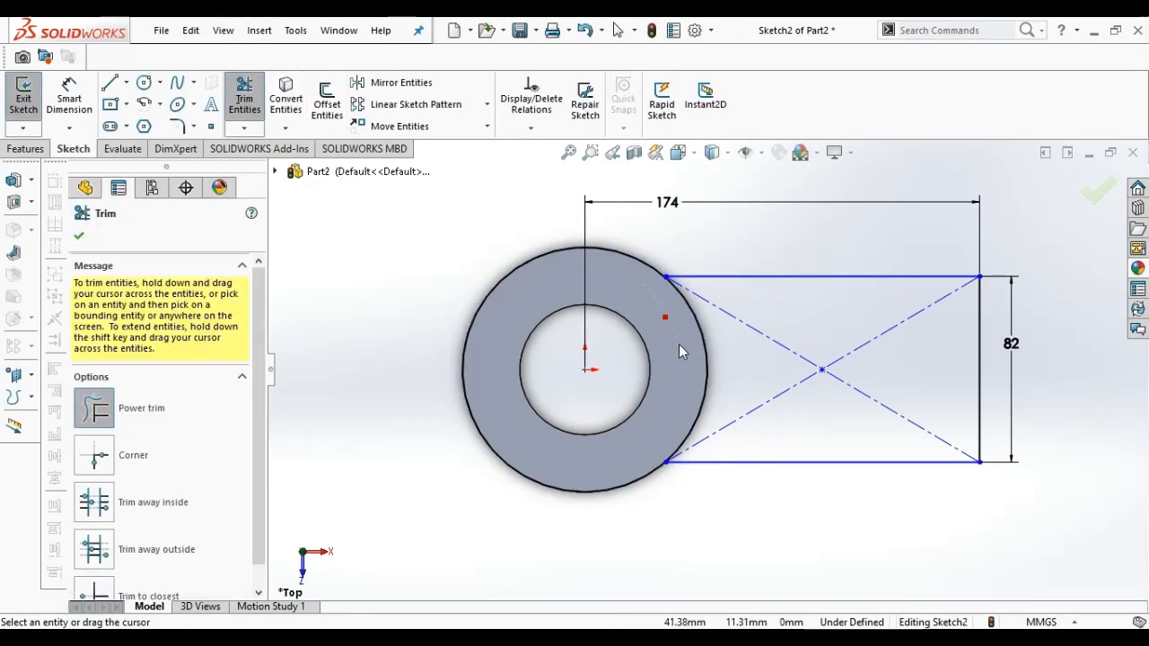
left_click_drag(679, 345, 679, 347)
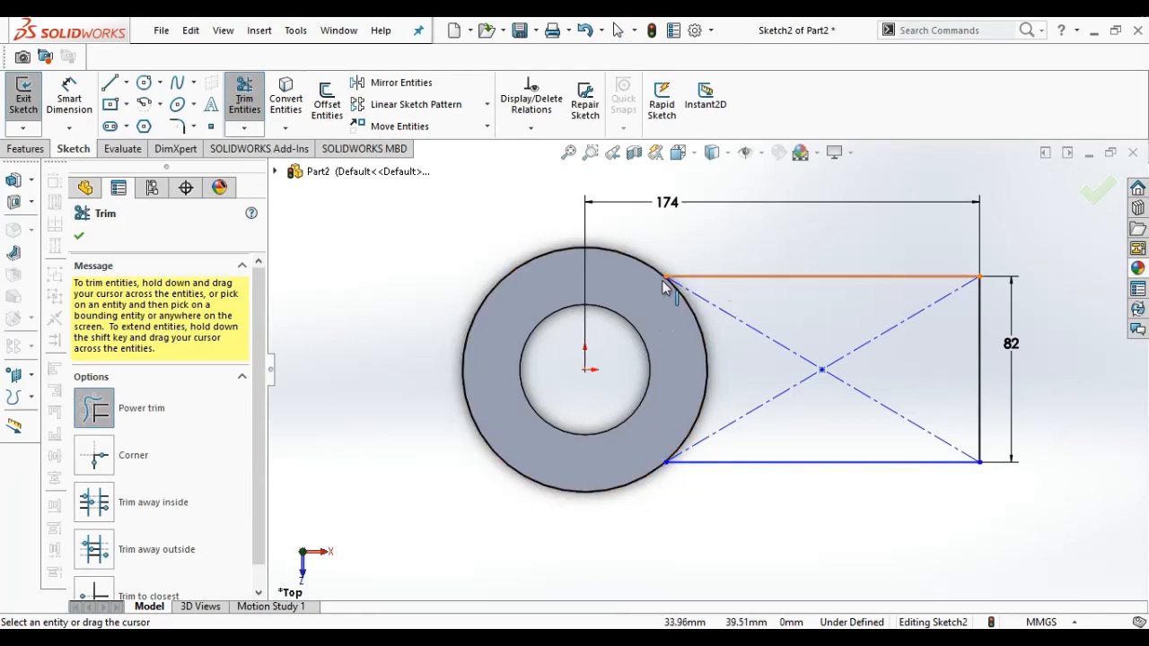
Sketch two circles inside the rectangle level with the origin, about 24 mm in diameter near its outer side and about 27 mm nearer the ring.
left_click(143, 81)
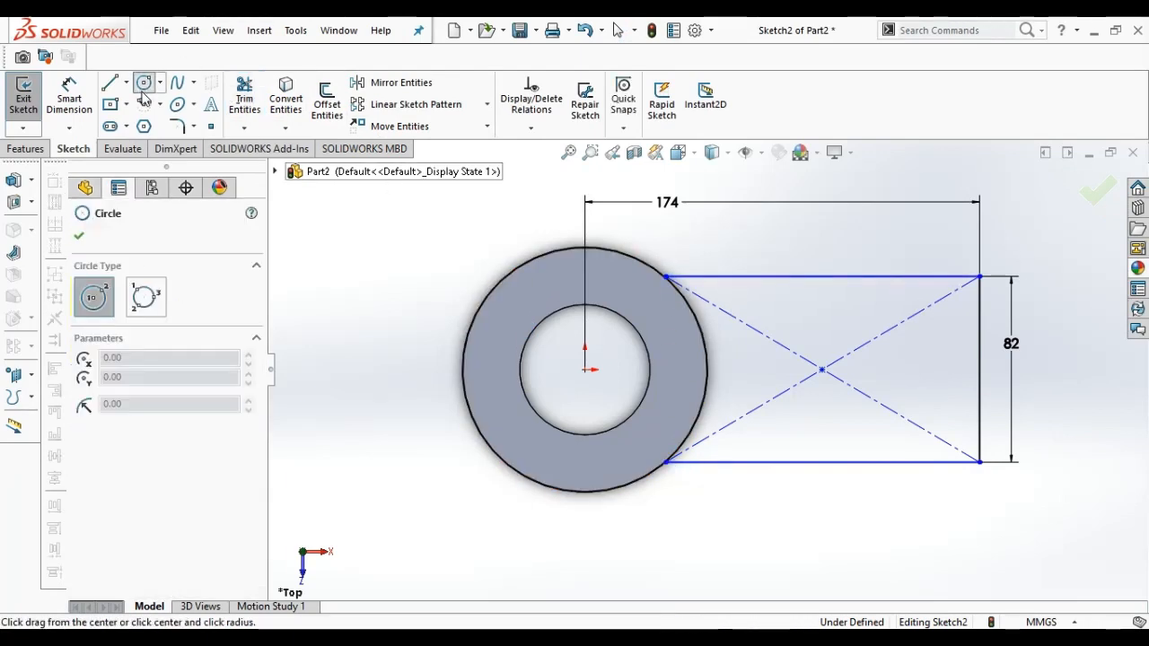
left_click_drag(931, 370, 945, 392)
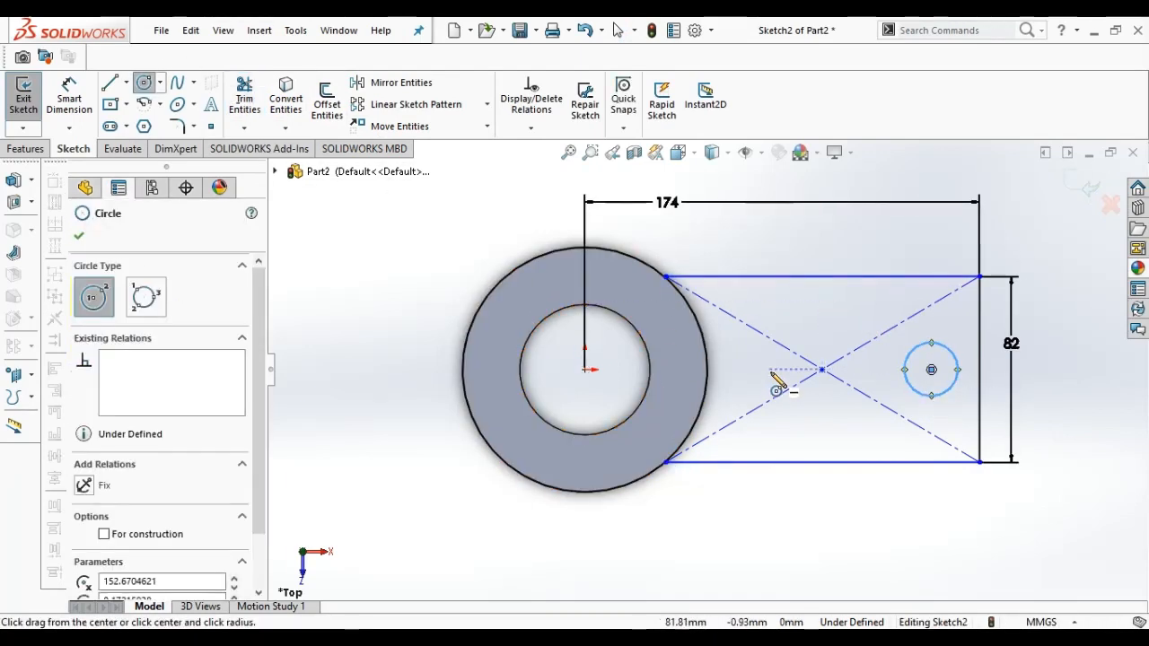
left_click_drag(771, 370, 776, 400)
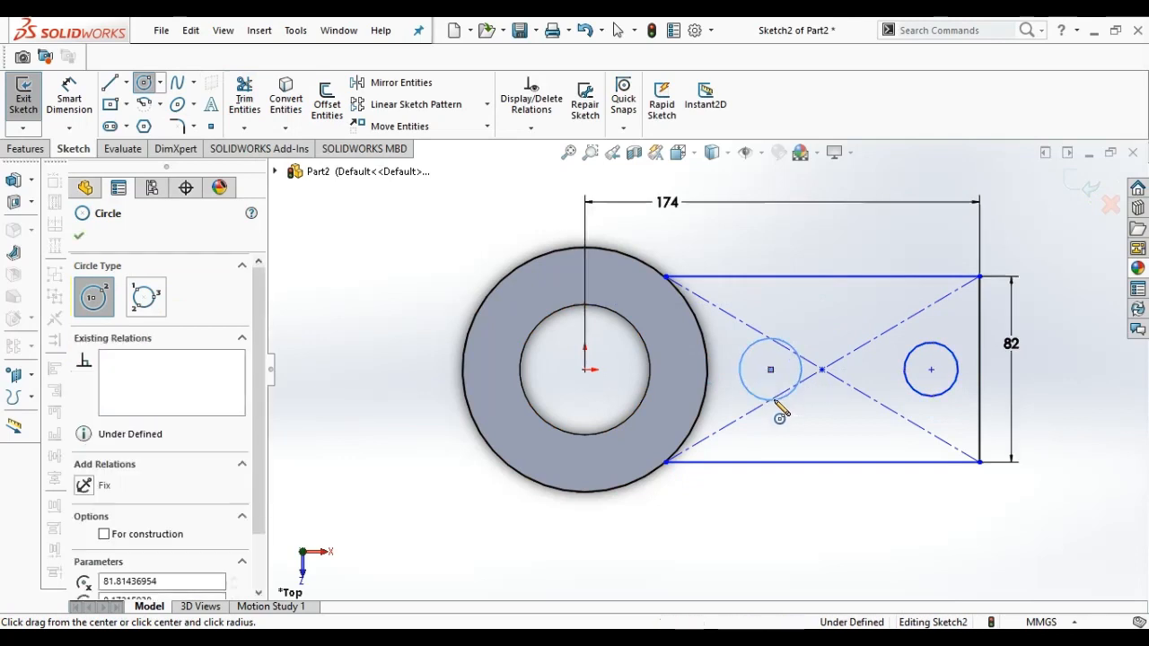
Dimension the horizontal distance between the two small circles' centres as 50 mm.
left_click(77, 95)
left_click(770, 370)
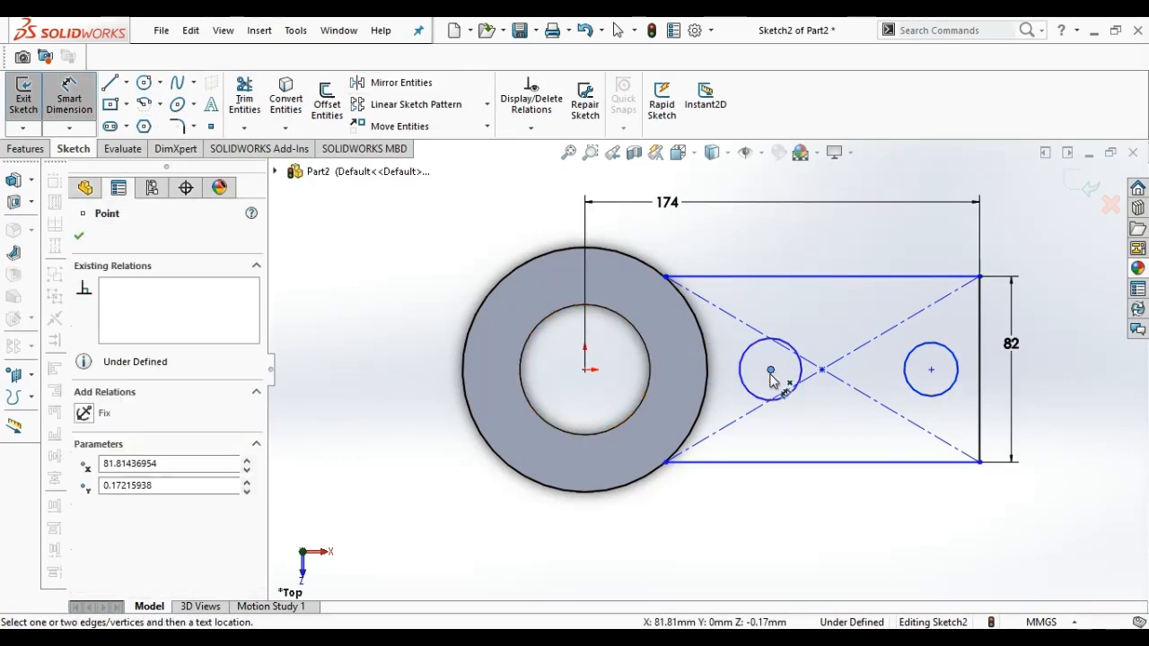
left_click(931, 370)
left_click(847, 532)
type("5")
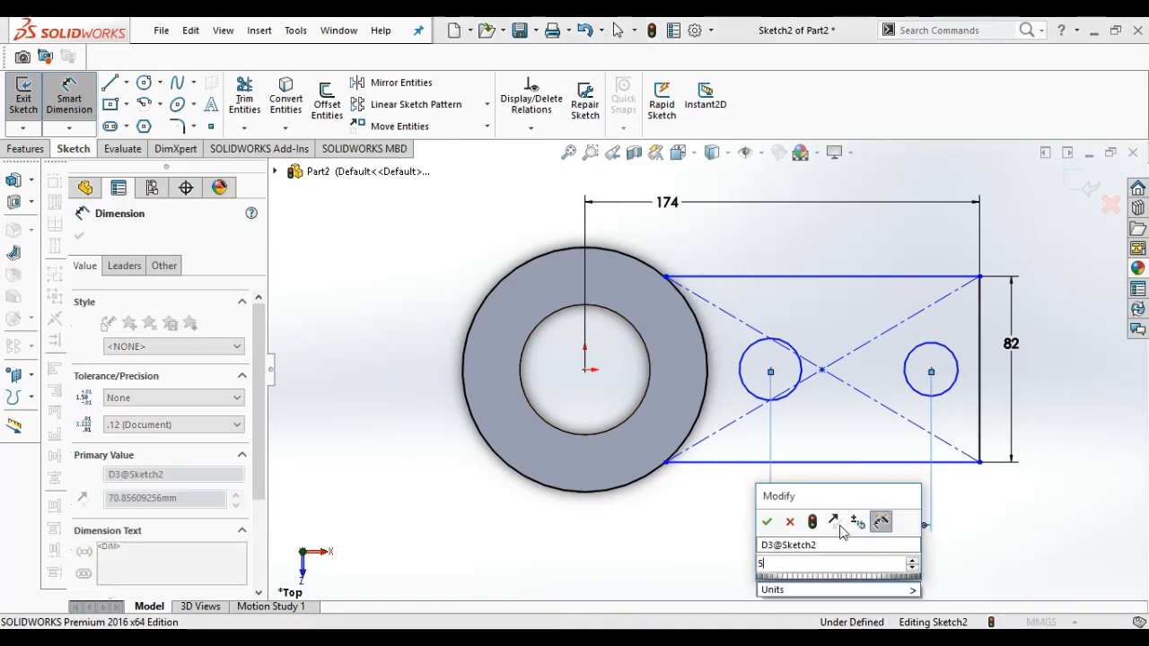
type("0")
key("Return")
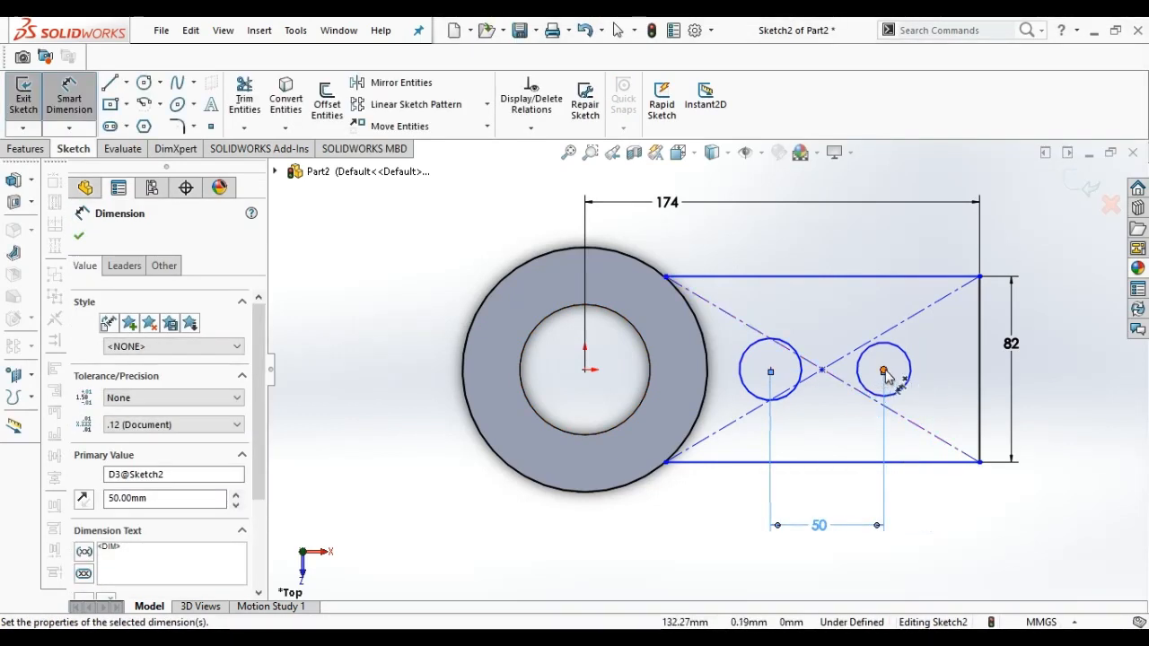
Dimension the distance from the outer small circle's centre to the rectangle's outer vertical side as 35 mm.
left_click(884, 371)
left_click(979, 371)
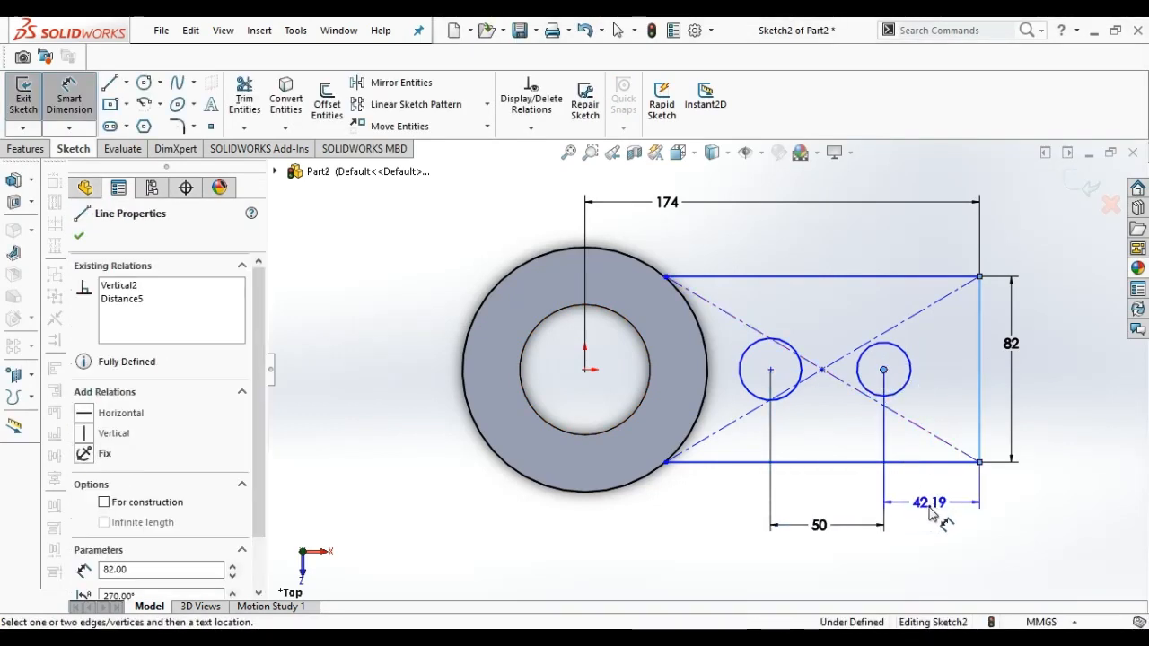
left_click(941, 518)
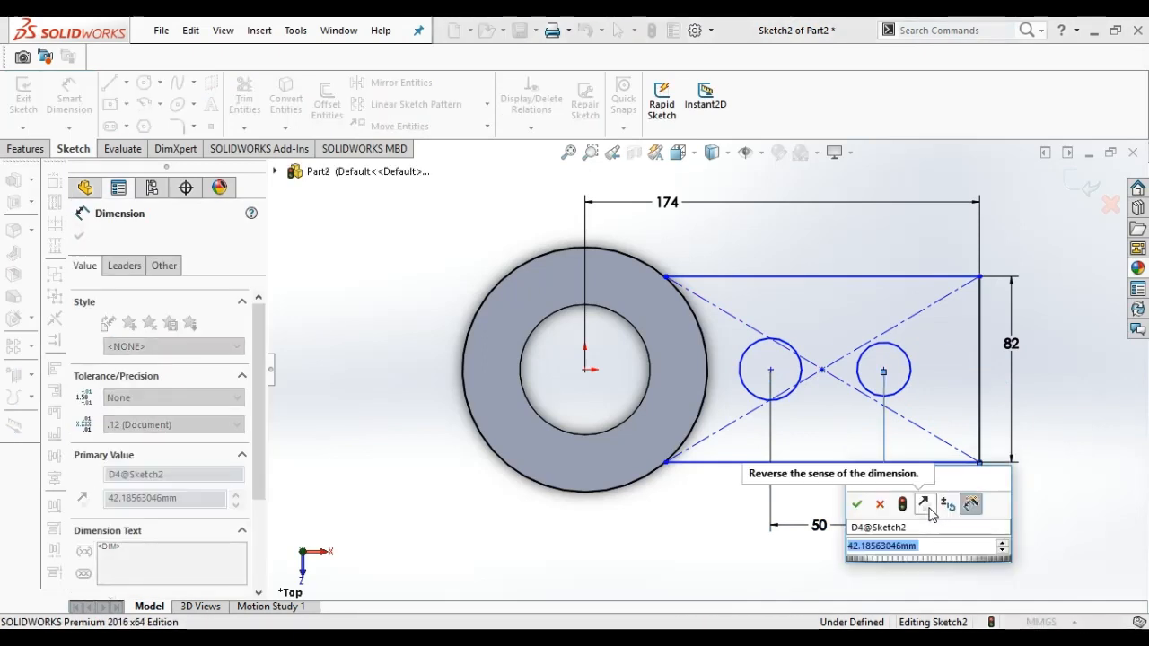
key("BackSpace")
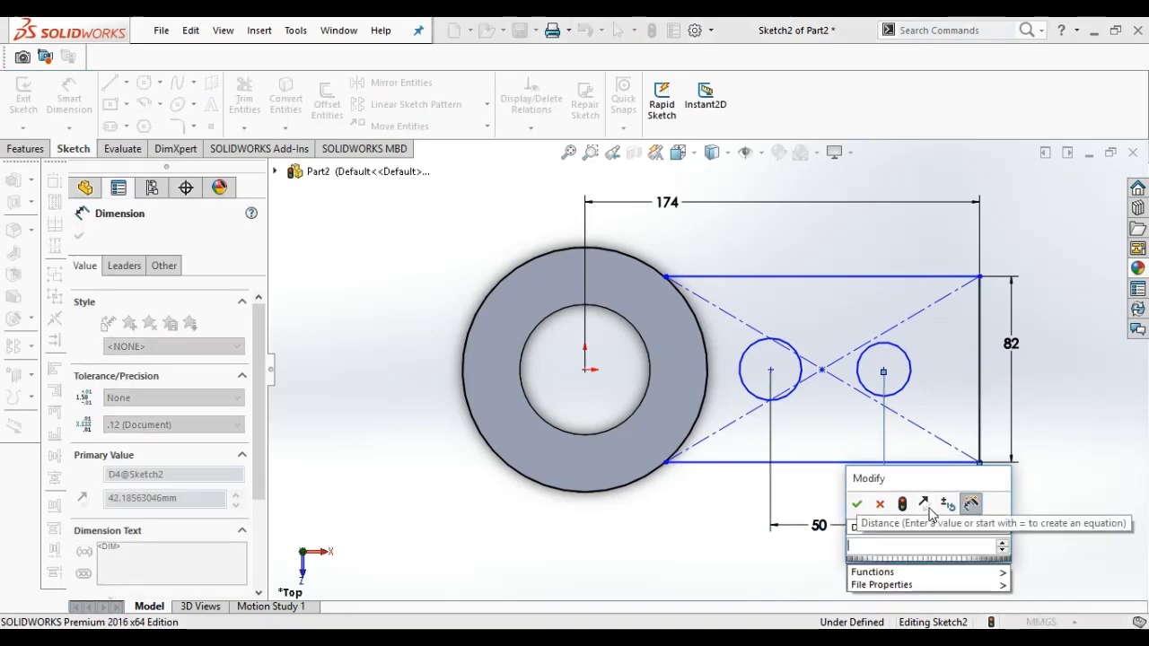
type("35")
key("Return")
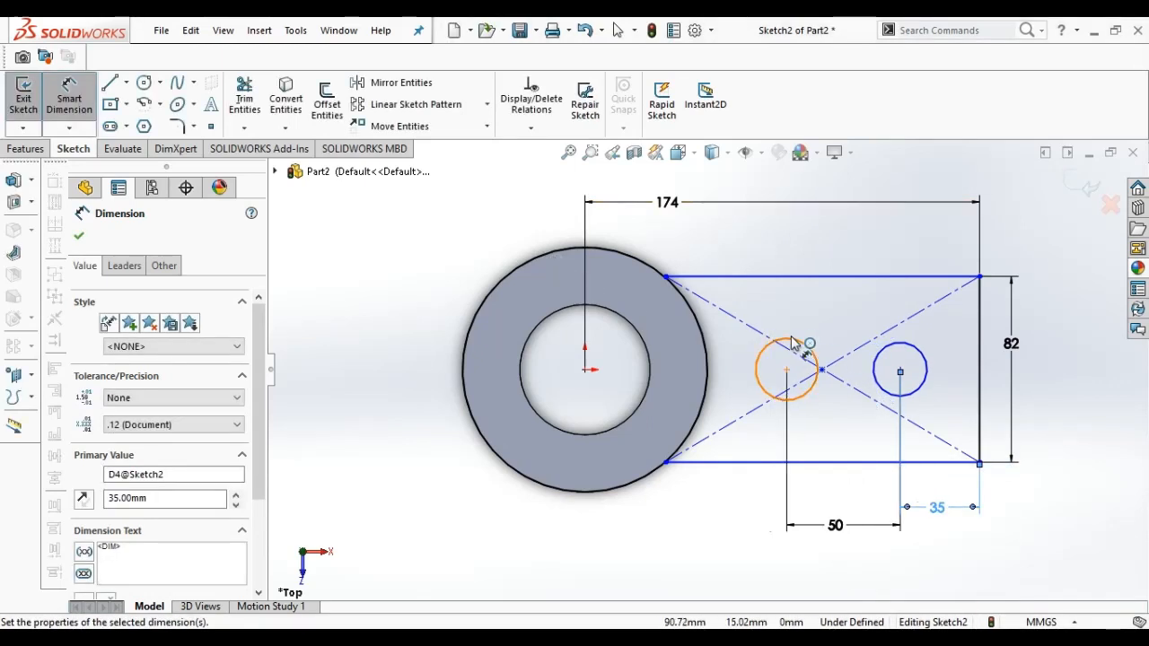
Dimension both small circles inside the rectangle to a diameter of 22 mm.
left_click(794, 344)
left_click(853, 248)
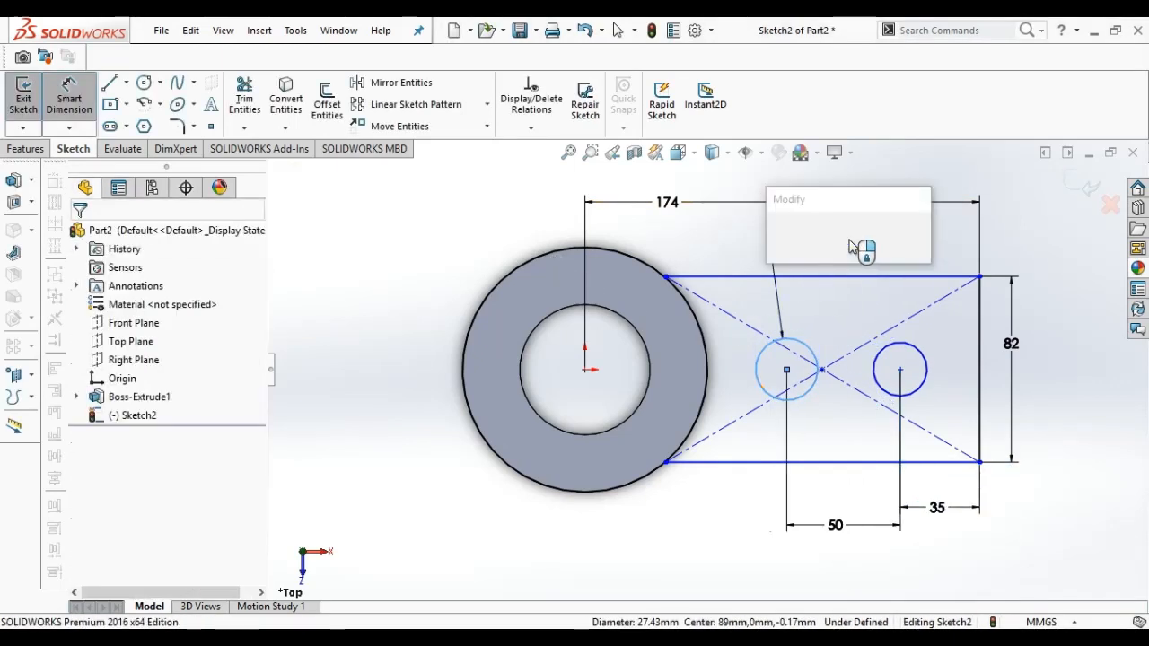
type("22")
key("Return")
left_click(926, 360)
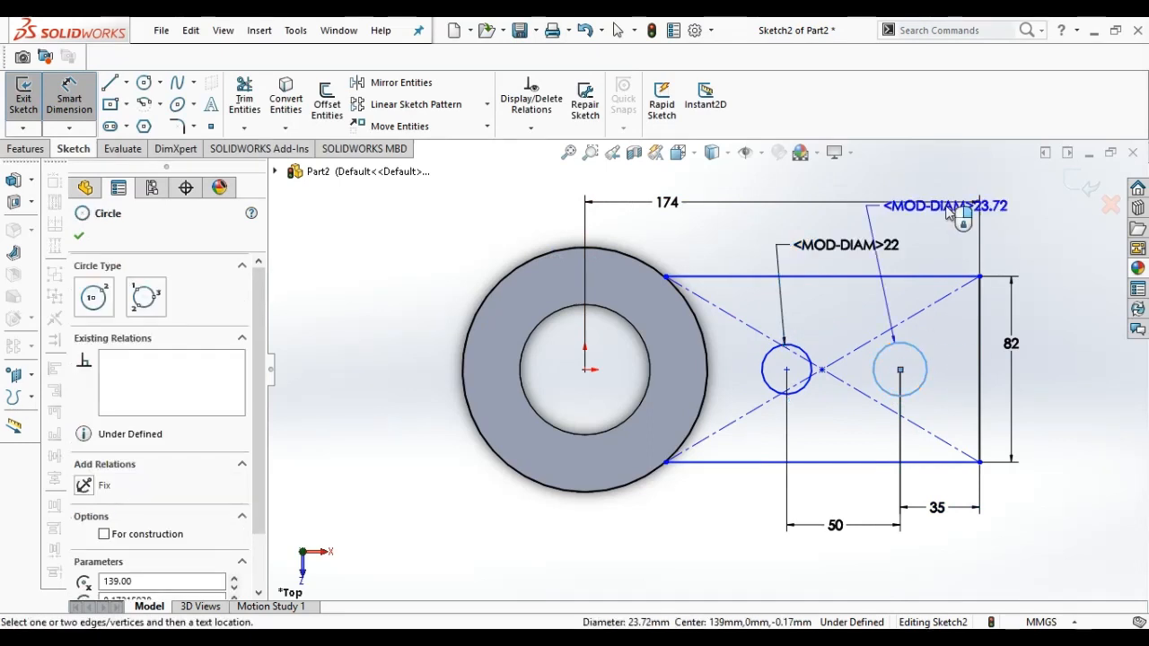
left_click(948, 242)
type("22")
key("Return")
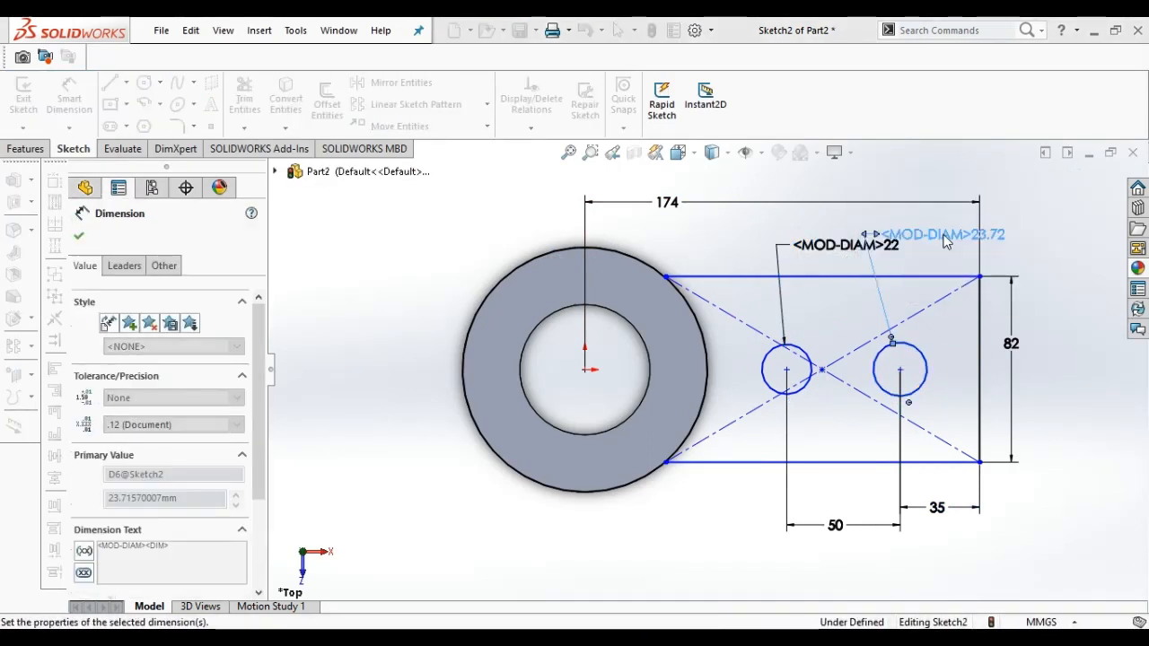
Extrude the rectangular region outside the ring, excluding the two small circles, as a blind boss 54 mm deep with merged result.
left_click(20, 149)
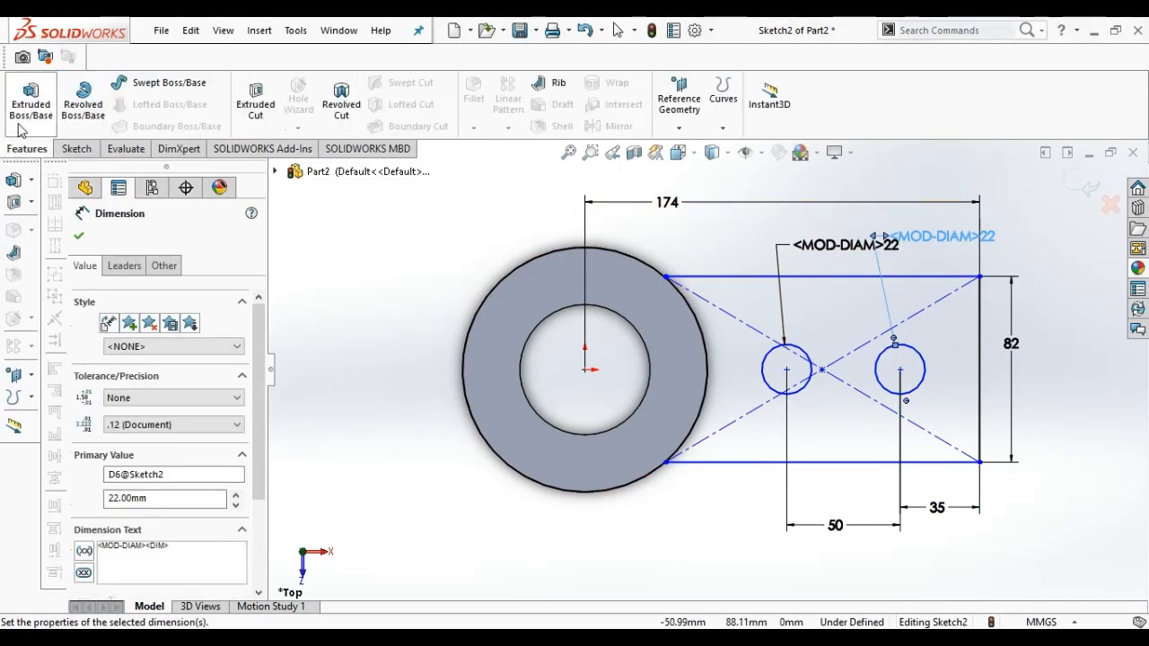
left_click(31, 97)
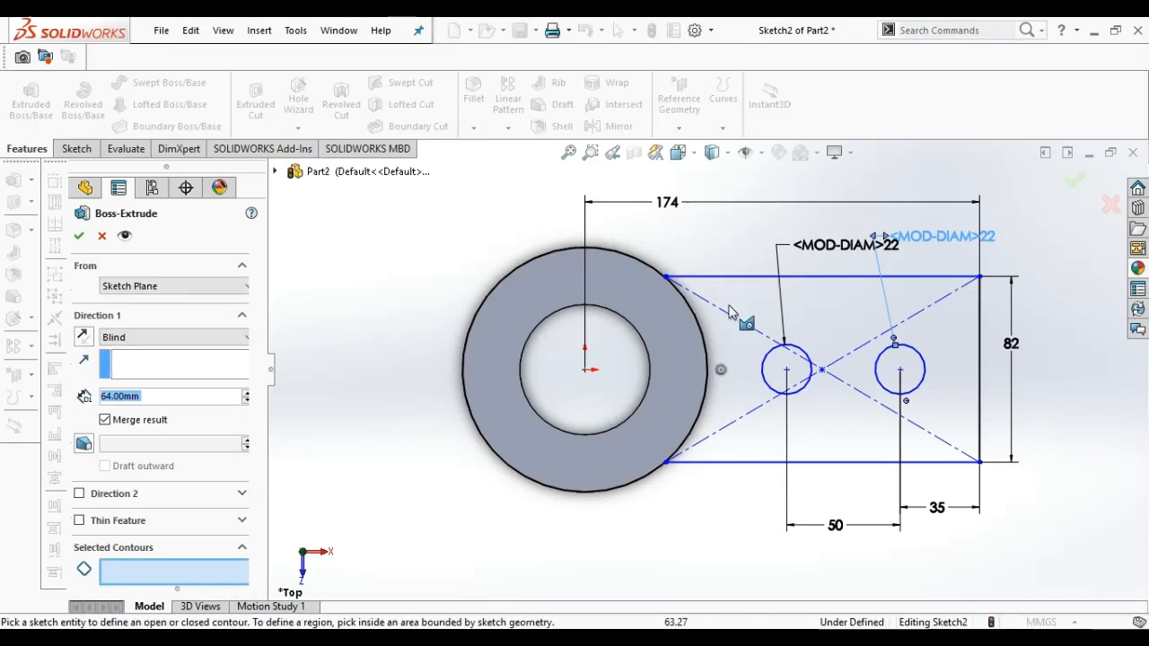
left_click(751, 366)
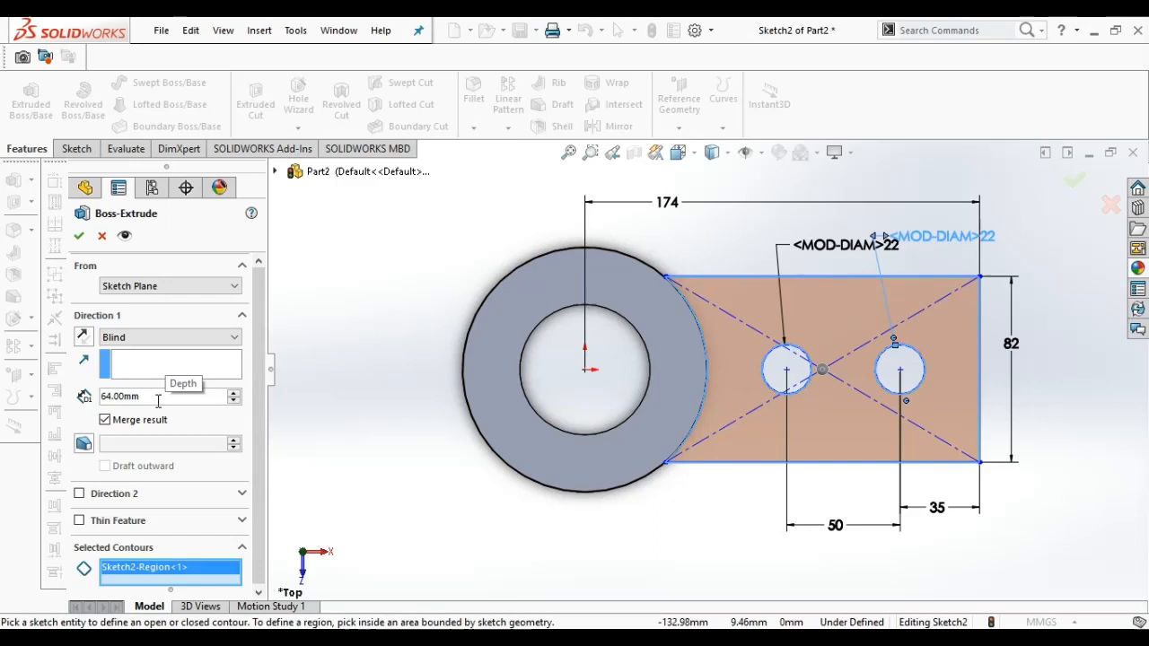
key("BackSpace")
key("BackSpace")
key("BackSpace")
key("BackSpace")
key("BackSpace")
key("BackSpace")
key("BackSpace")
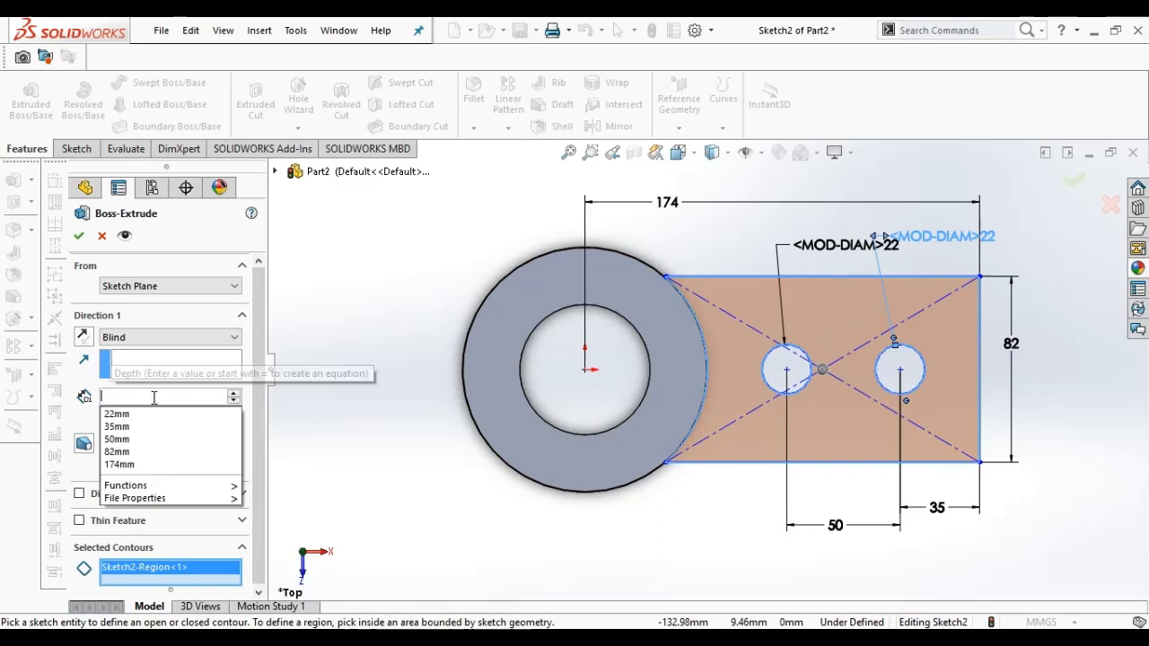
type("54")
key("Return")
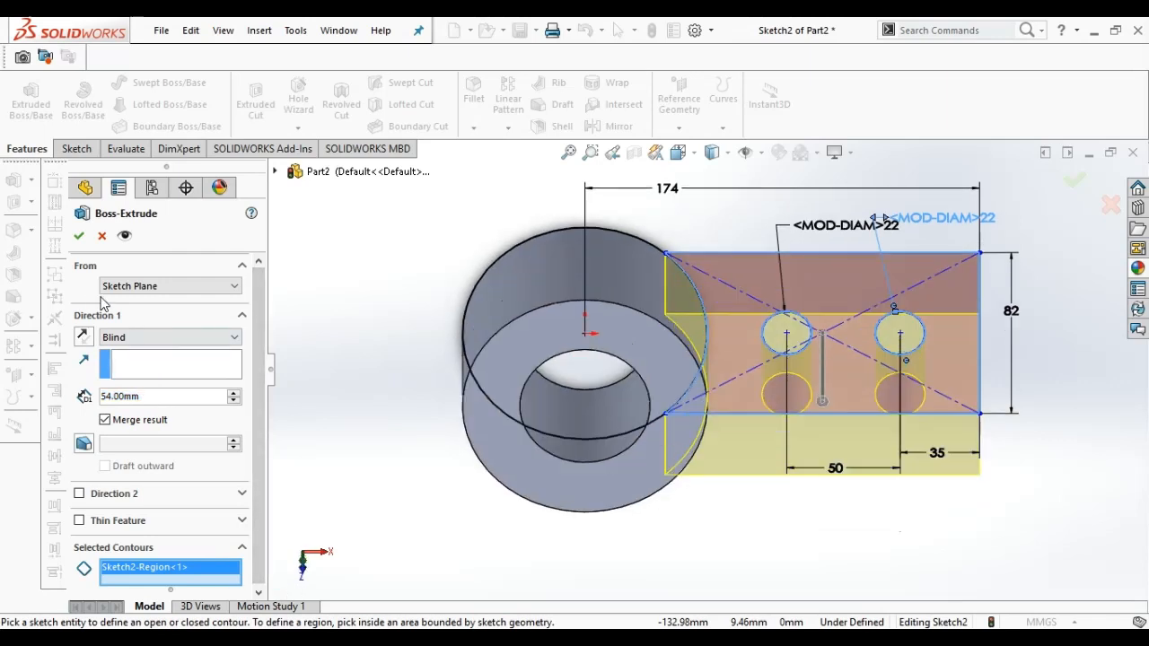
left_click(78, 236)
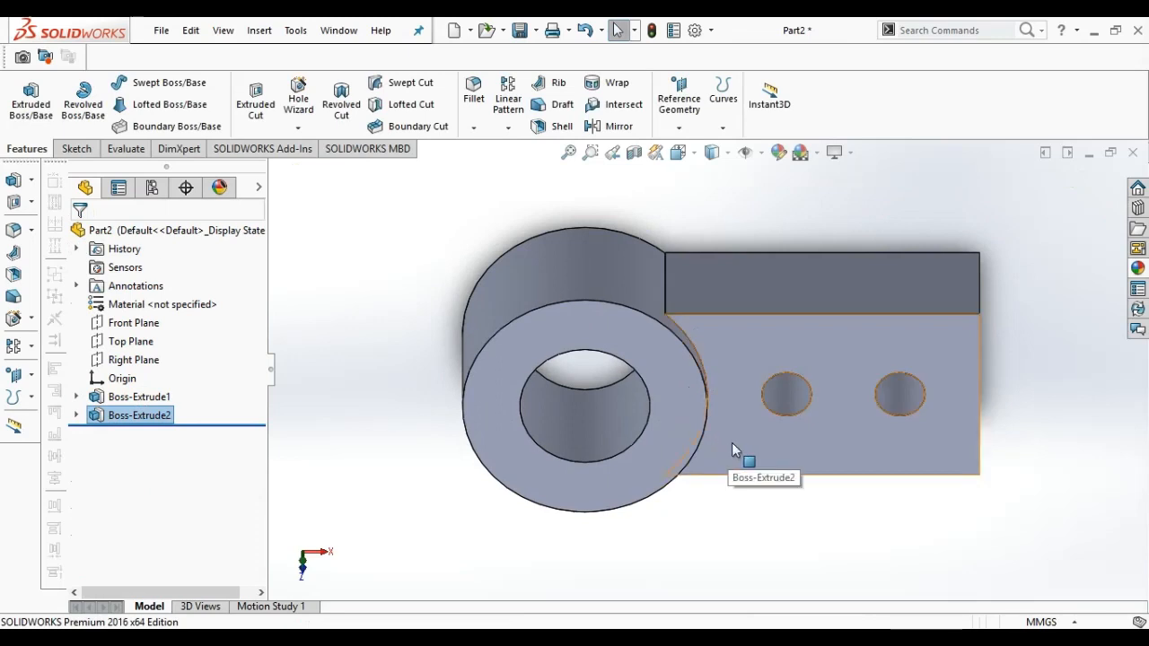
Examine the extruded part from above and at an angle, and view it normal to the rectangular section's outer end face.
left_click(731, 443)
left_click(901, 391)
left_click(696, 499)
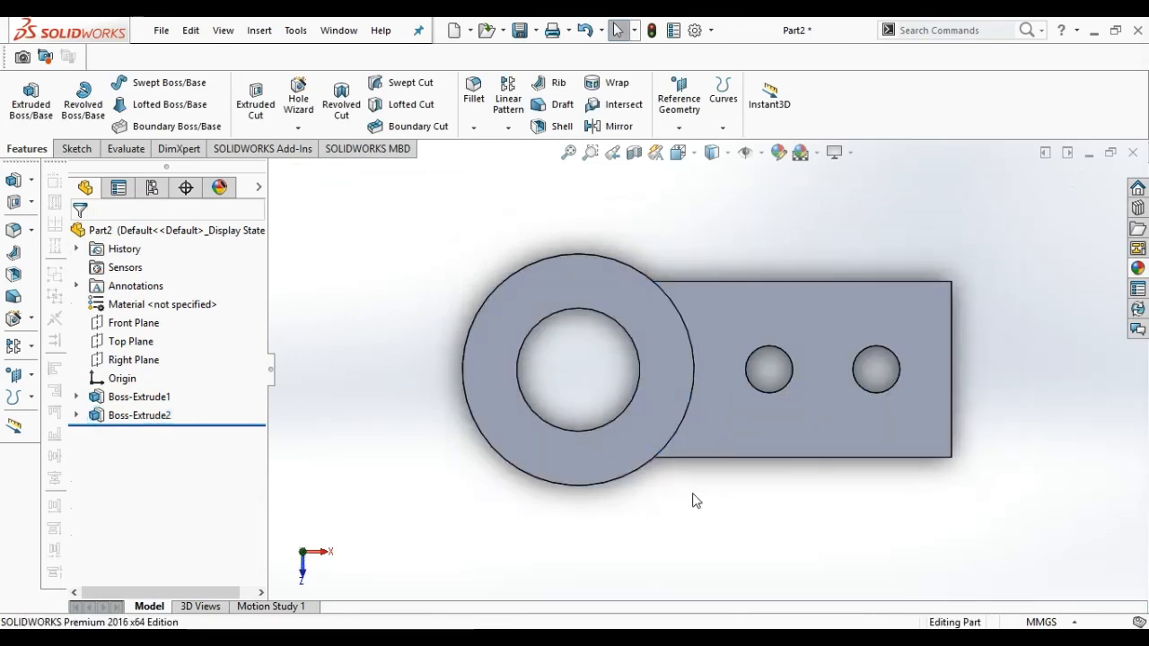
key("Left")
key("Right")
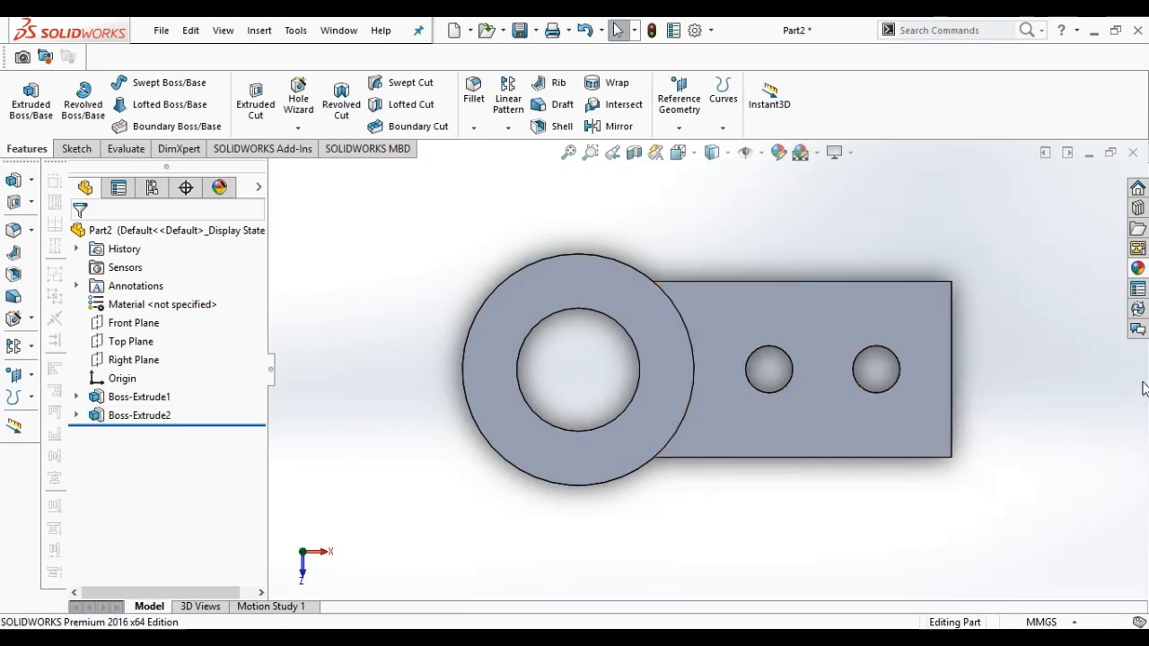
key("Left")
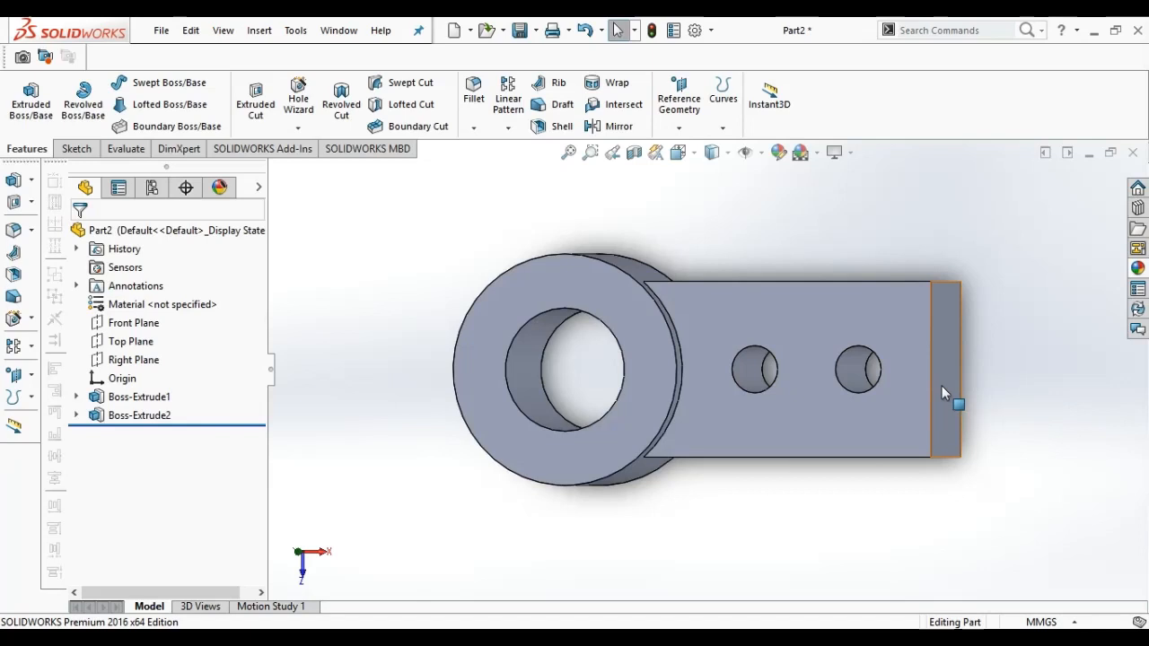
left_click(942, 386)
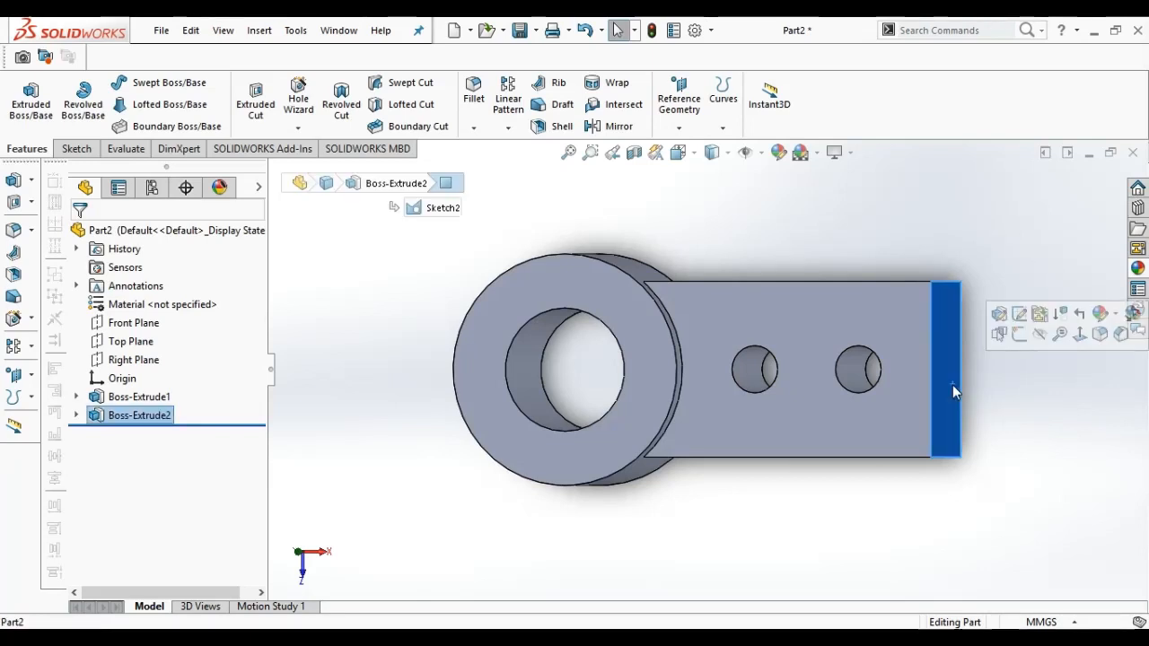
left_click(1080, 337)
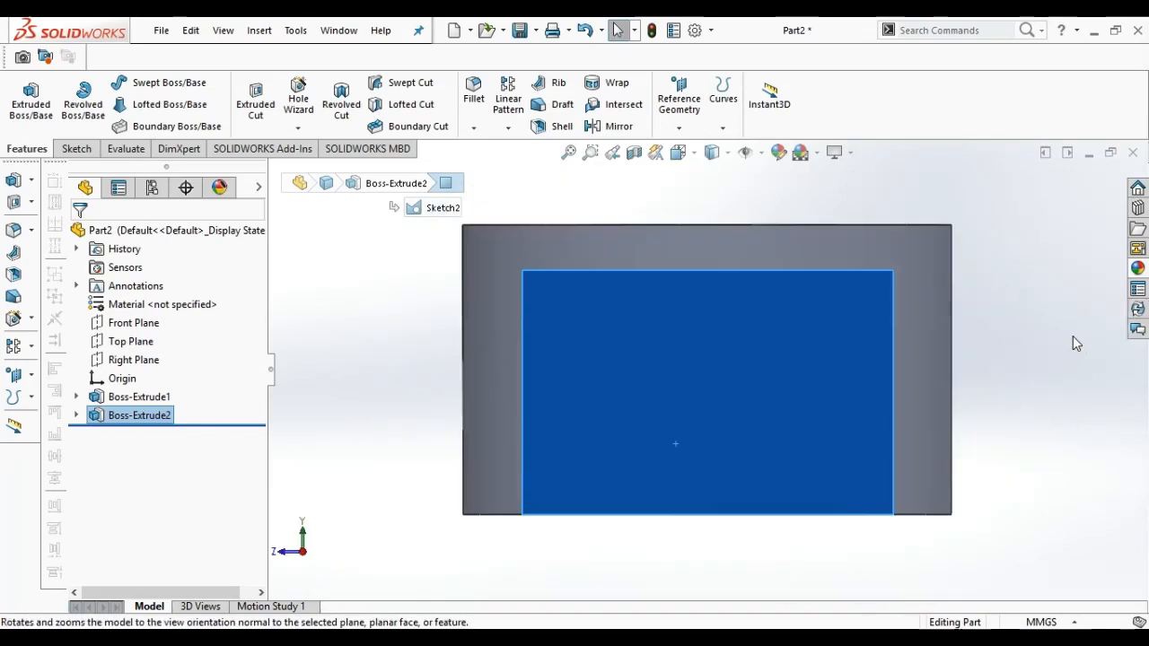
left_click(811, 572)
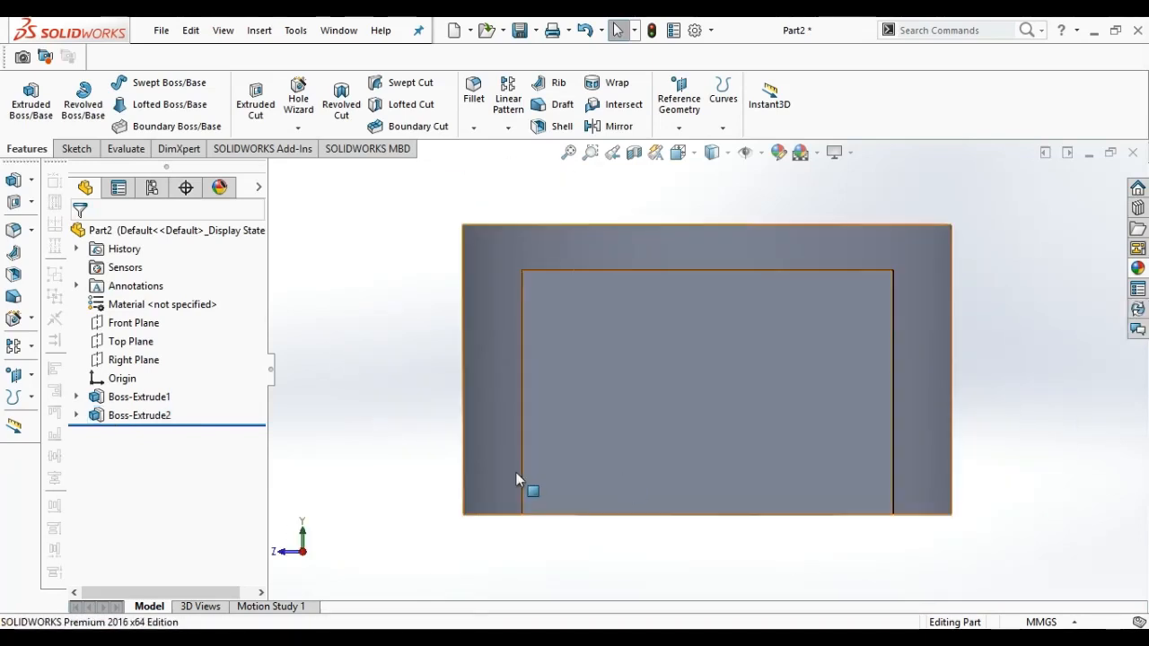
Sketch a centre rectangle about 53 by 31 mm on the extension's outer end face, centred on the midpoint of its upper edge.
left_click(76, 149)
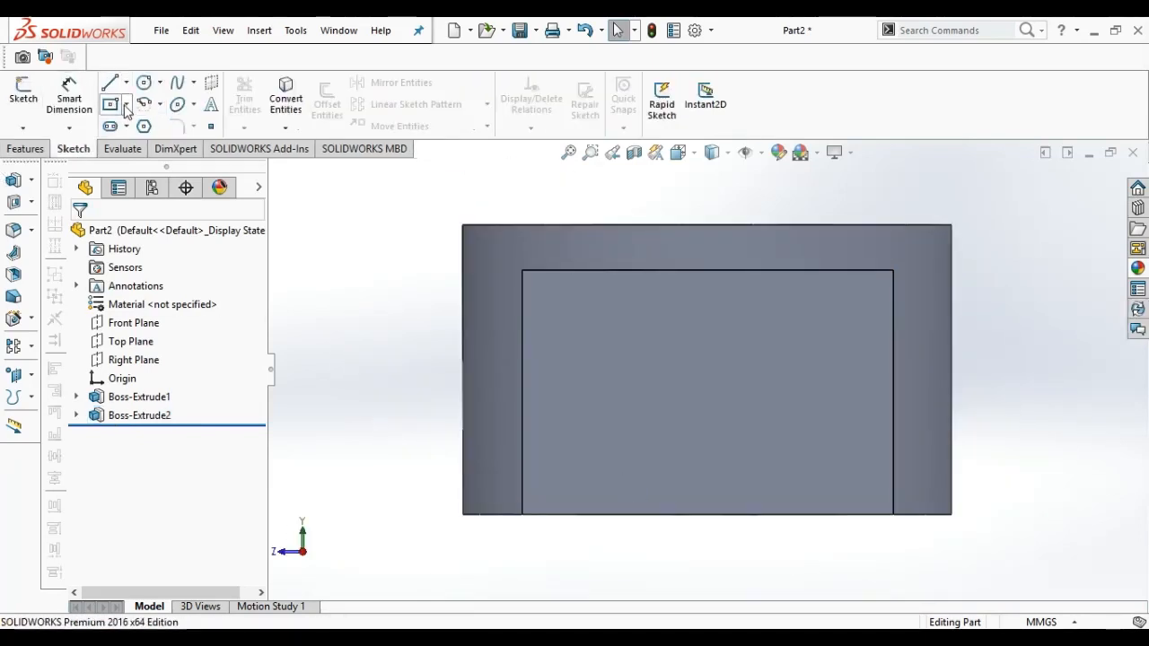
left_click(127, 109)
left_click(162, 123)
left_click(563, 380)
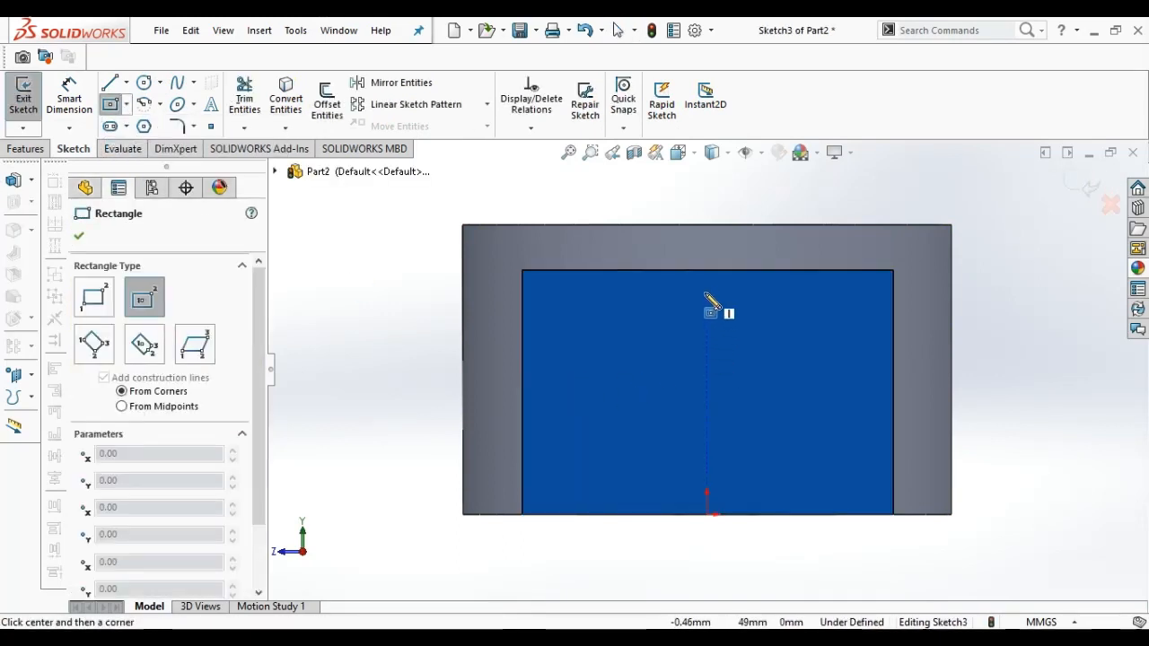
left_click(707, 270)
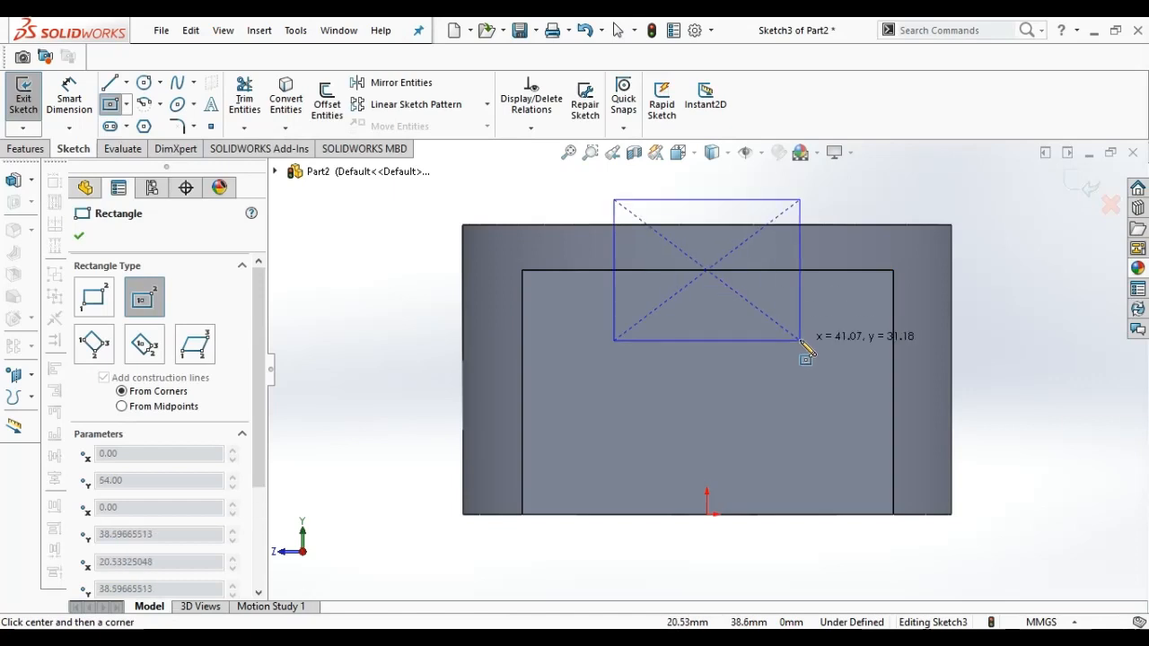
left_click(826, 340)
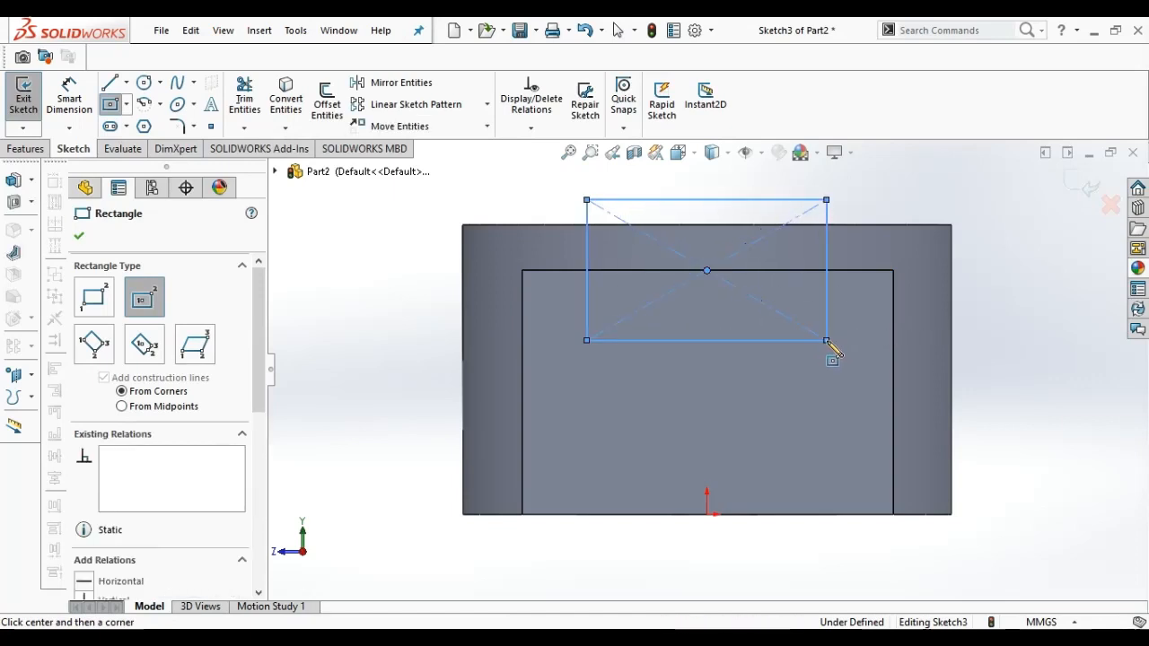
Dimension the rectangle's width as 50 mm.
left_click(70, 94)
left_click(719, 350)
left_click(709, 400)
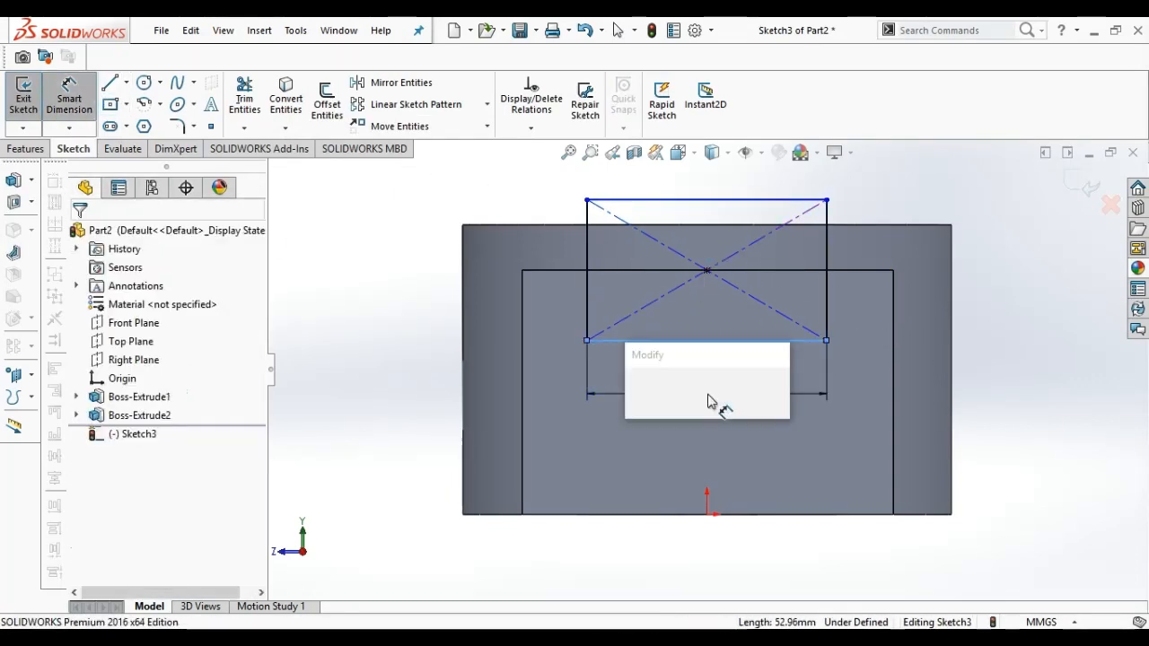
type("50")
key("Return")
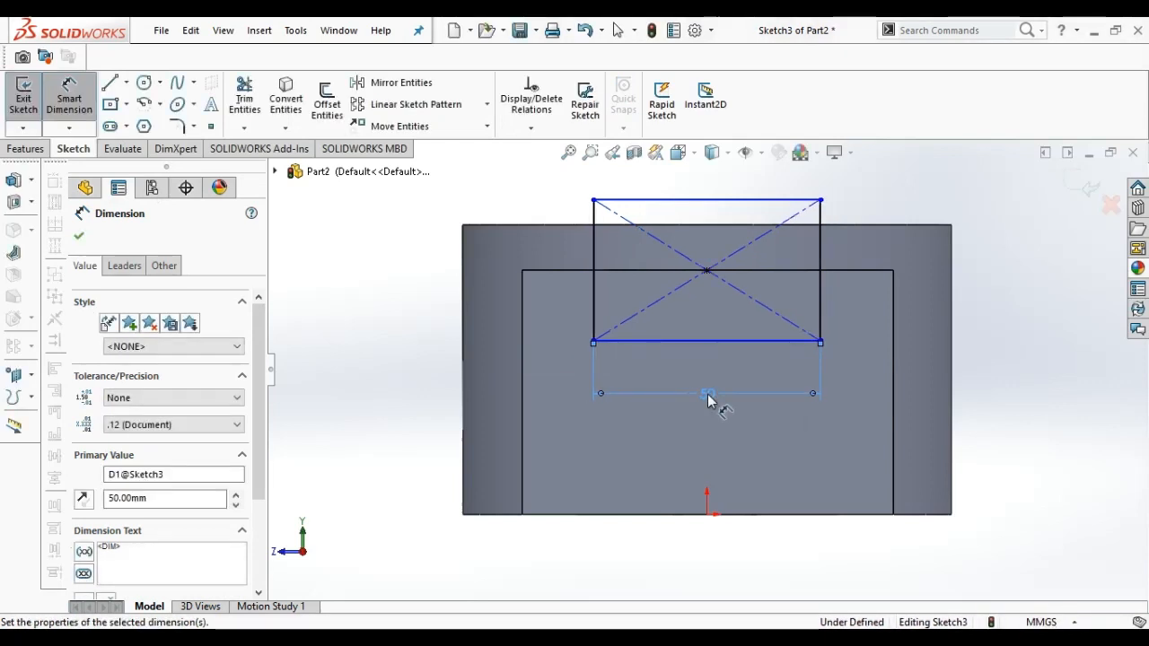
Dimension the height of the rectangle's lower side above the part's bottom edge as 22 mm.
left_click(734, 341)
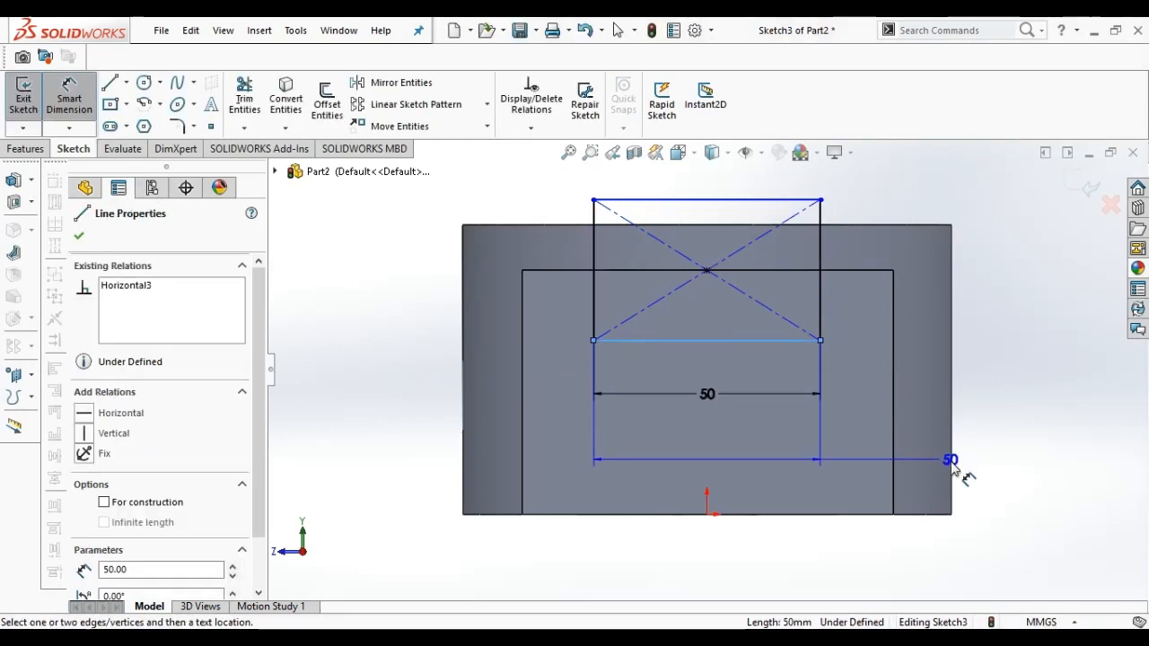
left_click(922, 516)
left_click(1039, 424)
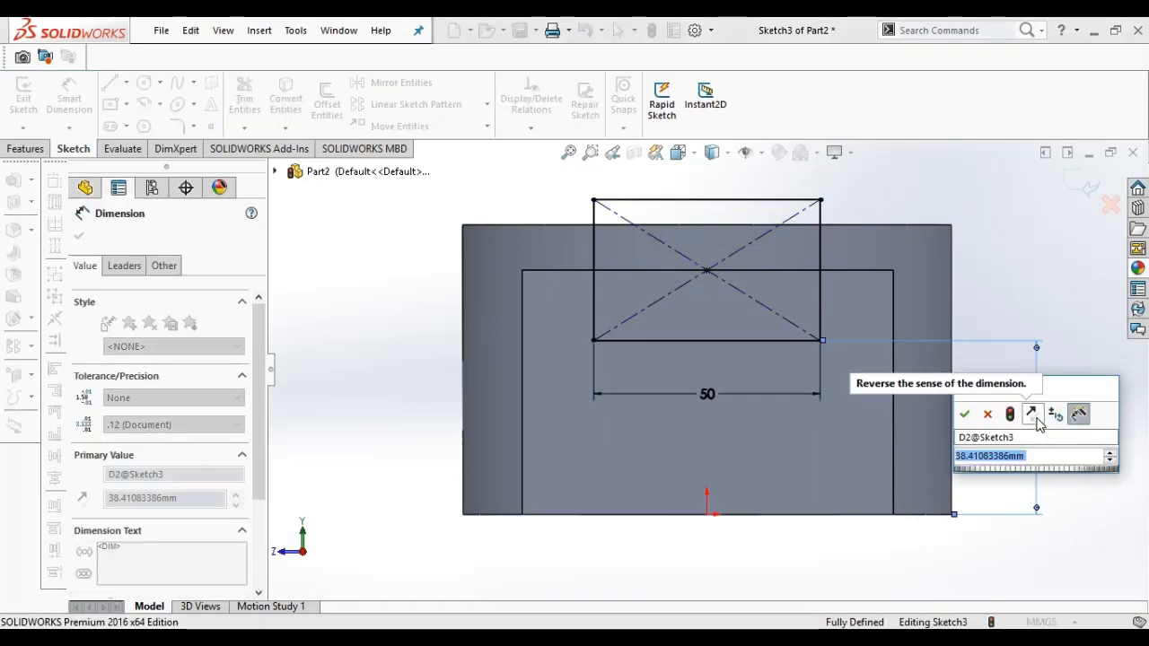
type("=")
key("Escape")
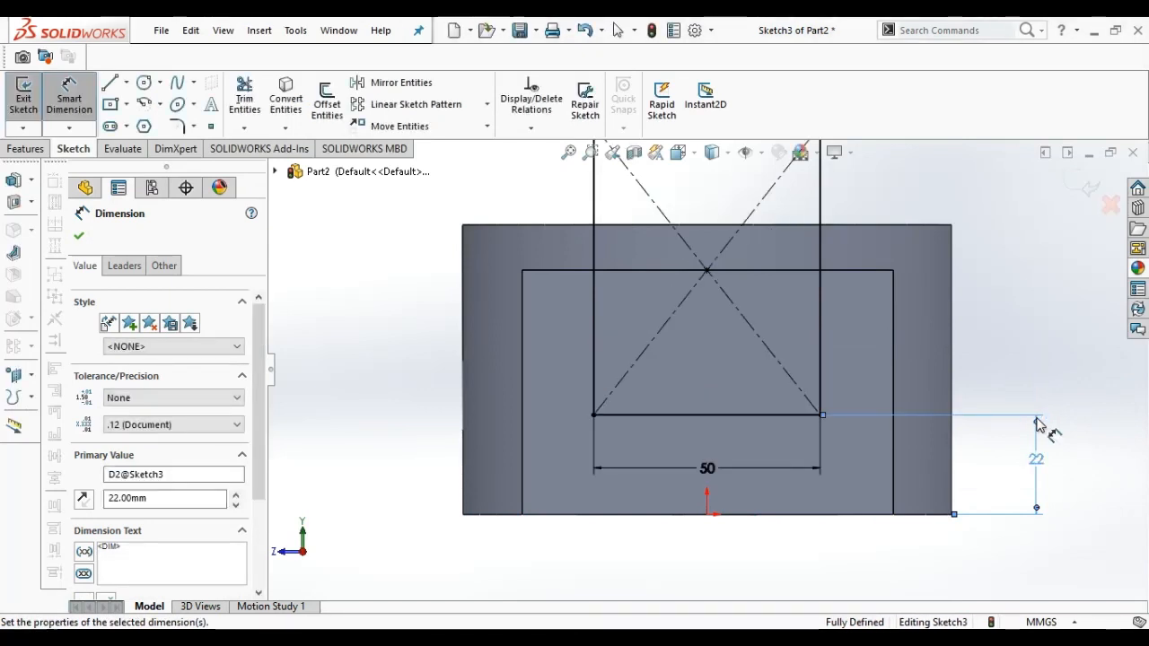
Cut-extrude the rectangle blind 114 mm into the side extension to form an open channel.
left_click(25, 148)
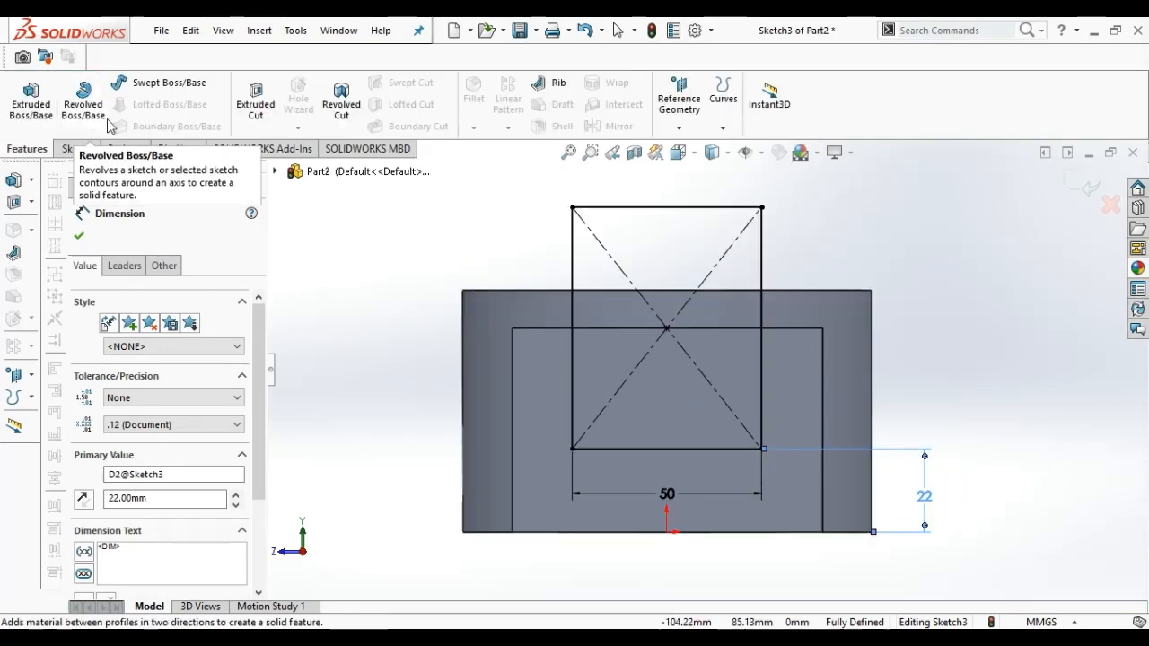
left_click(243, 106)
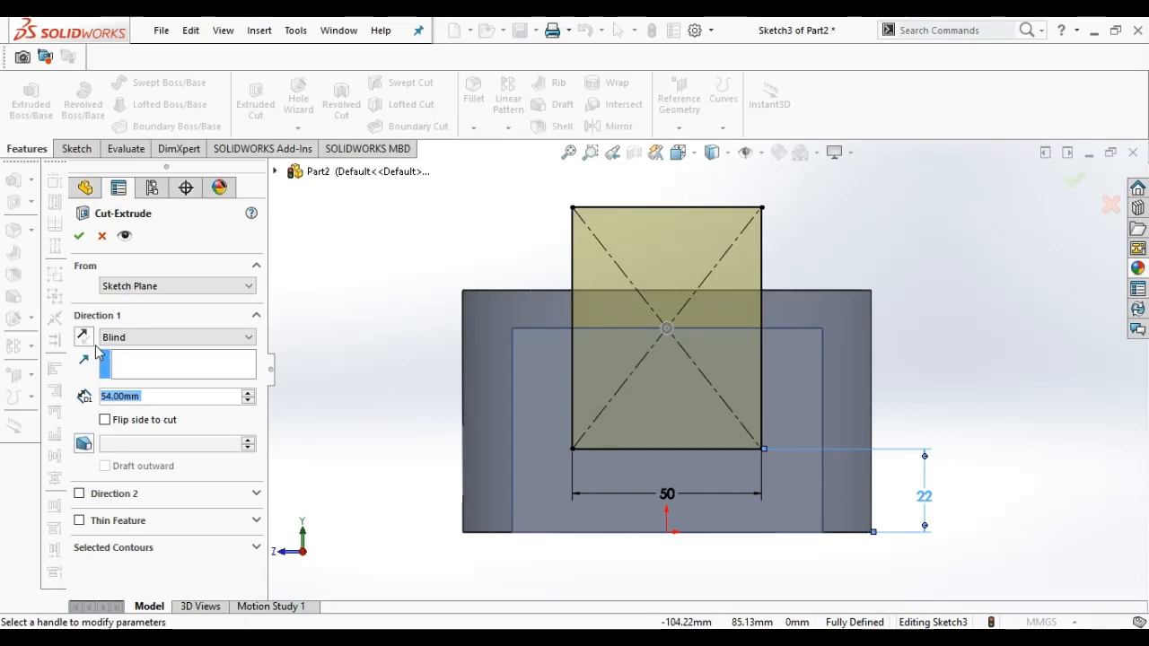
type("114")
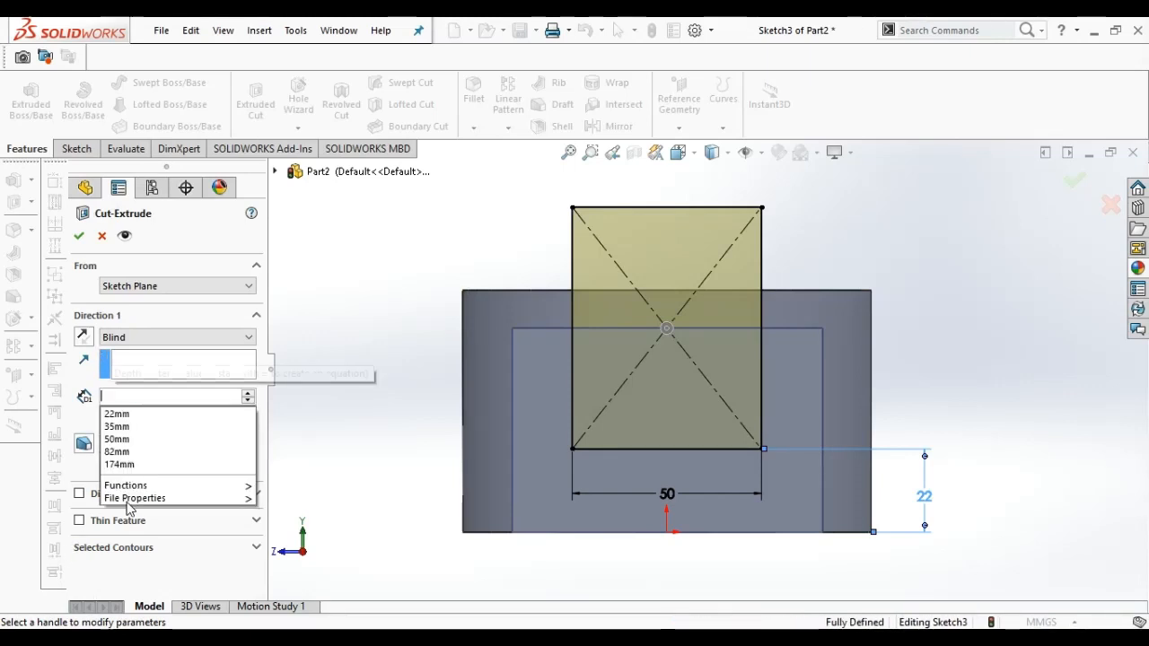
key("Return")
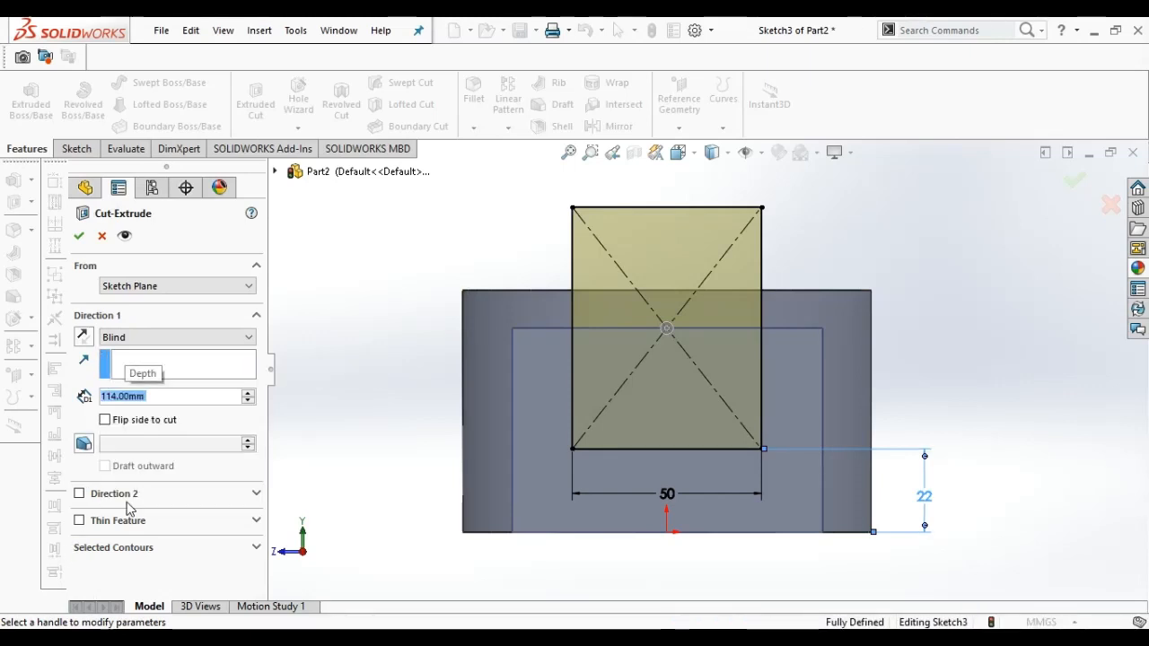
left_click(375, 499)
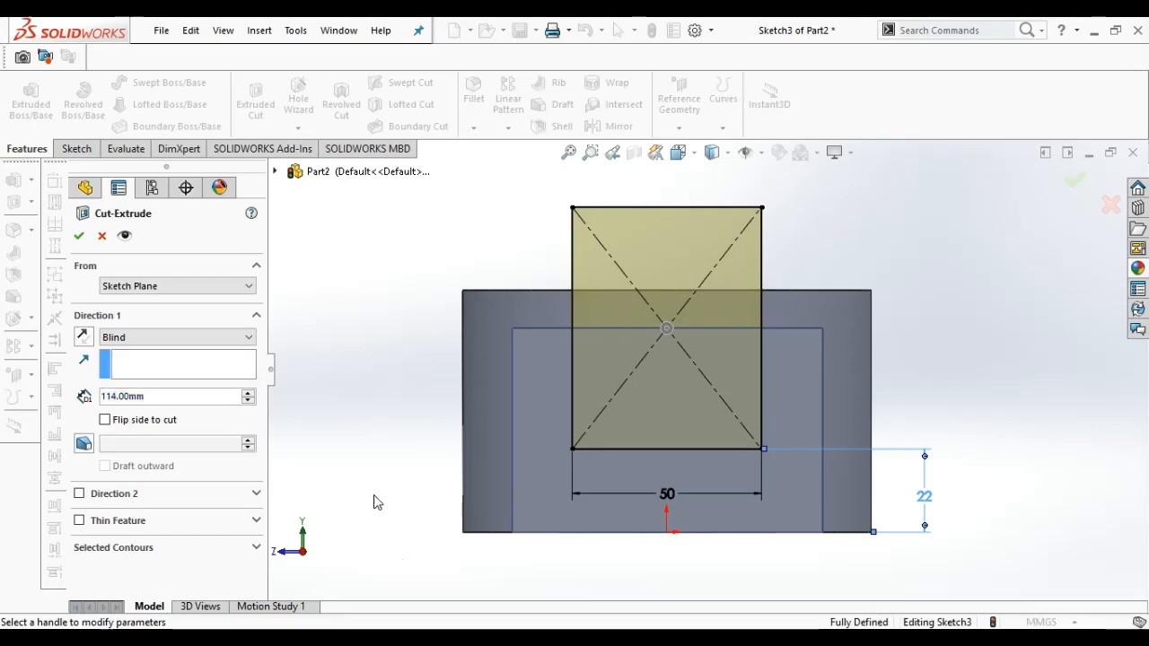
key("ctrl+7")
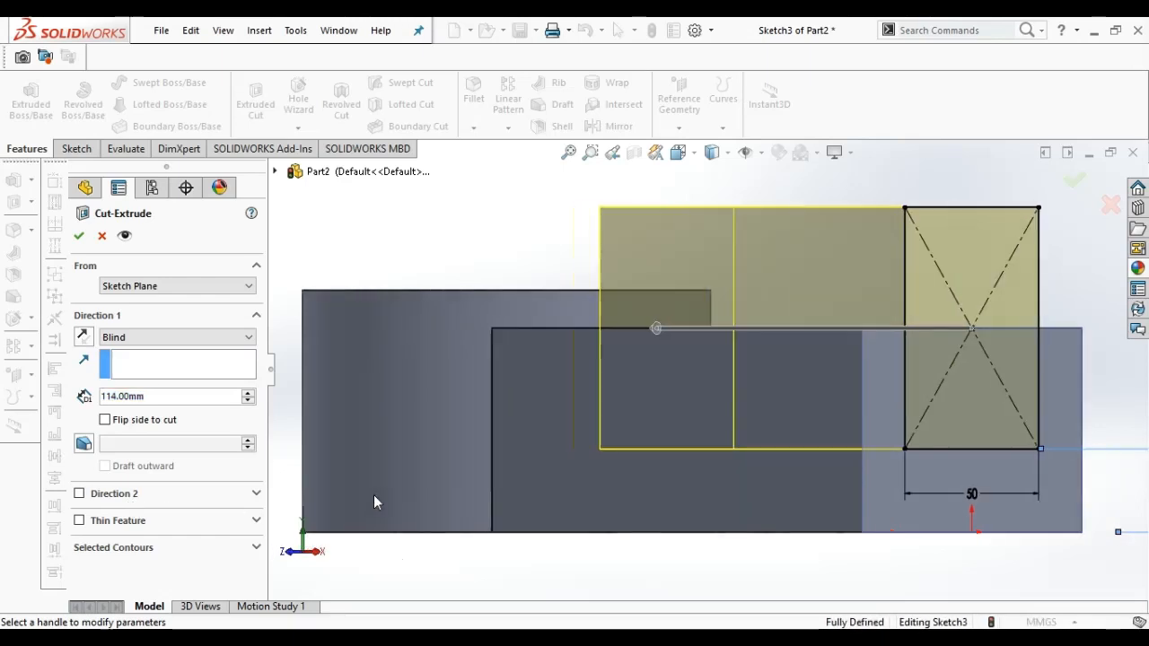
key("Down")
key("Down")
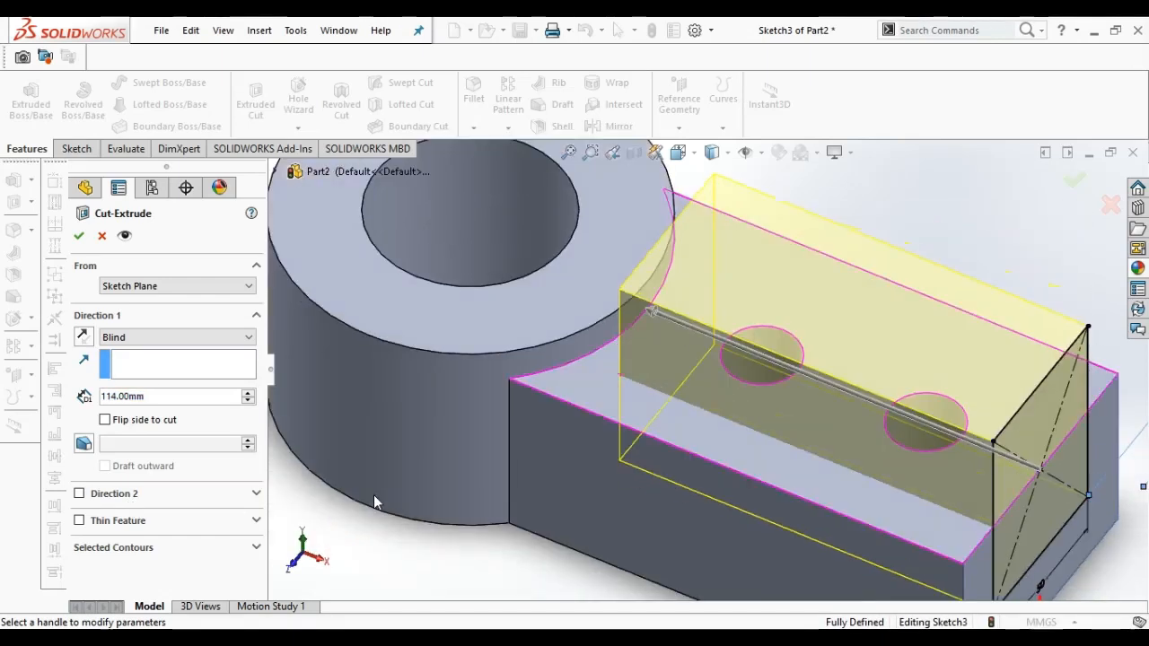
left_click(569, 153)
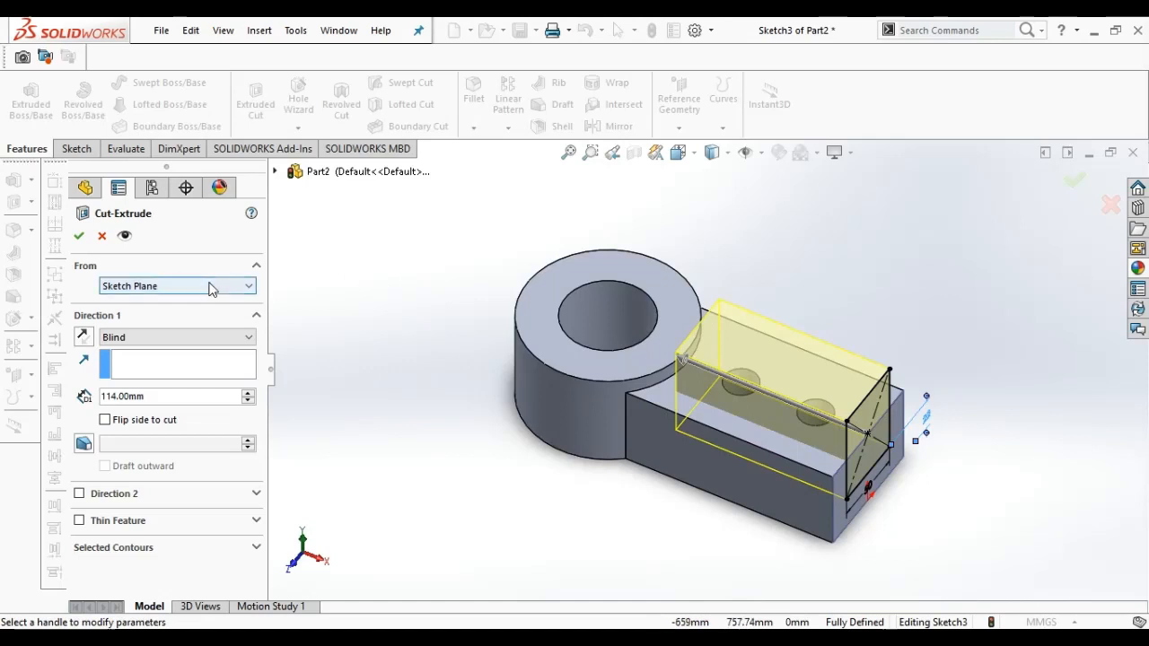
left_click(78, 236)
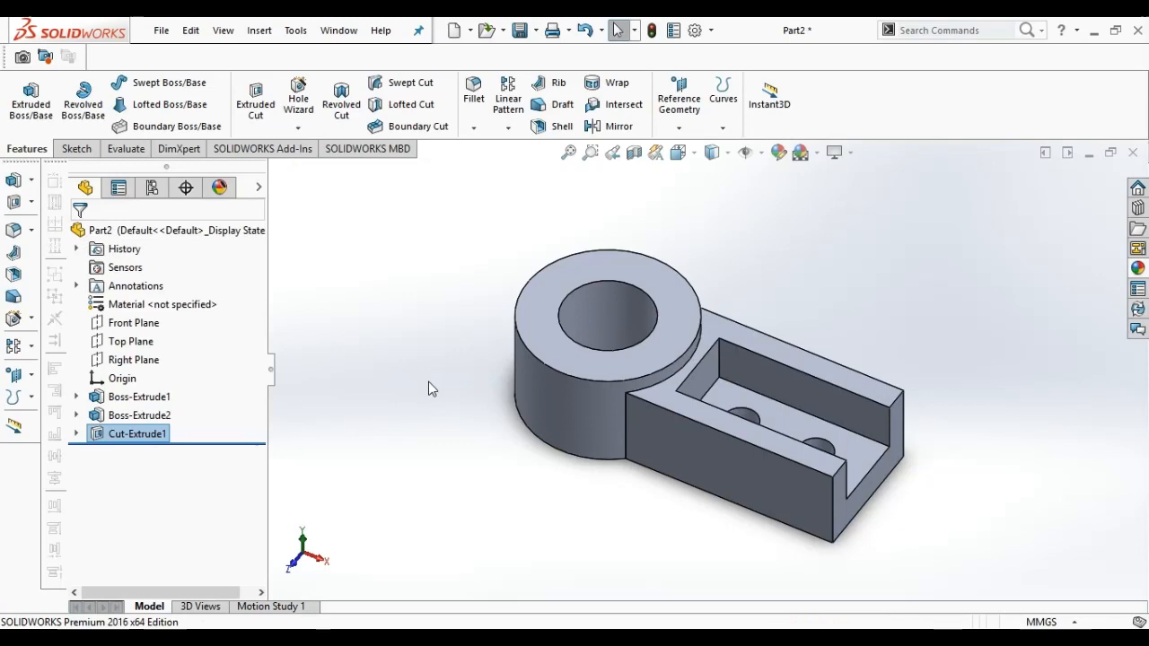
Chamfer the upper outer end edges of both channel walls with a 12 mm distance and a 45° angle.
left_click(641, 368)
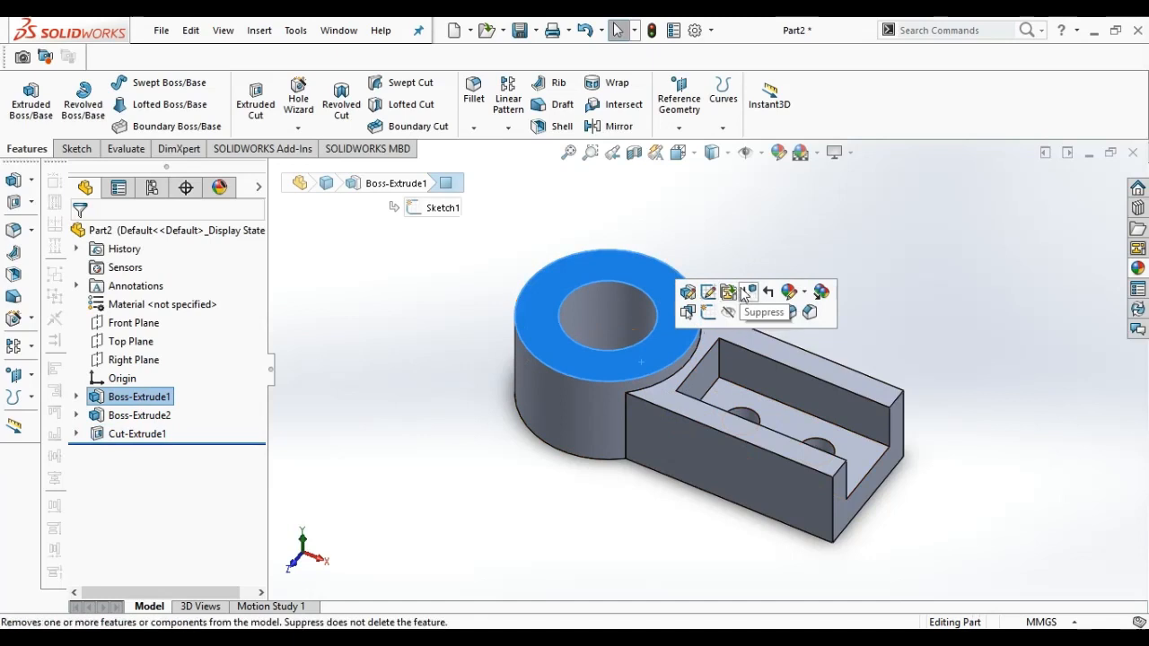
left_click(769, 314)
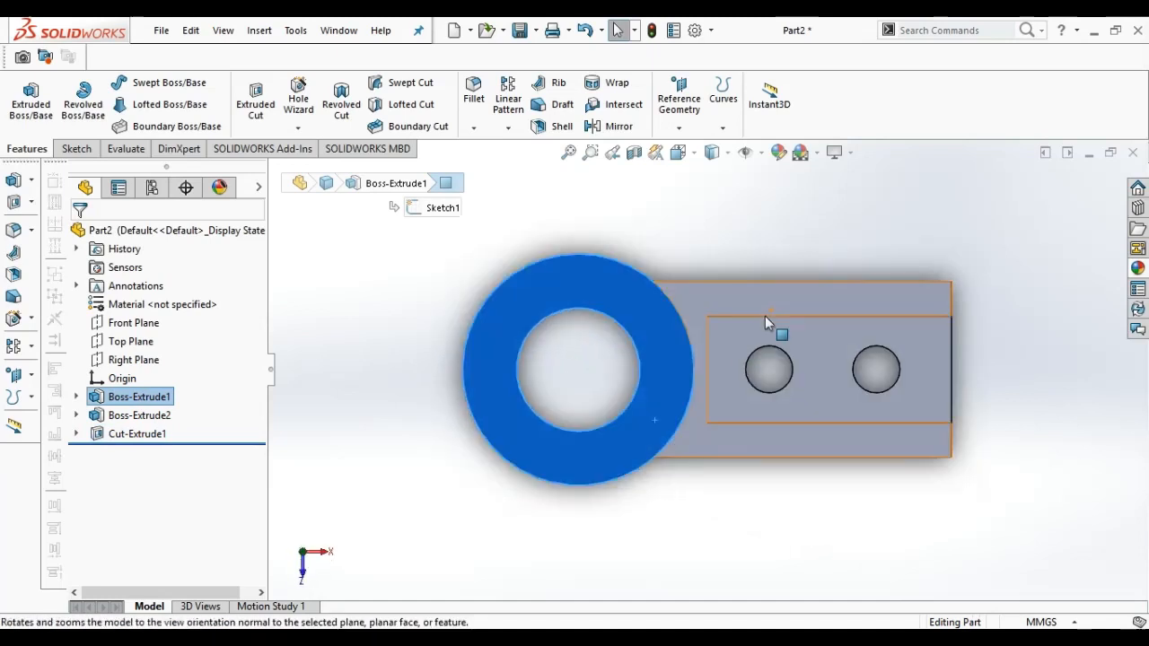
left_click(657, 516)
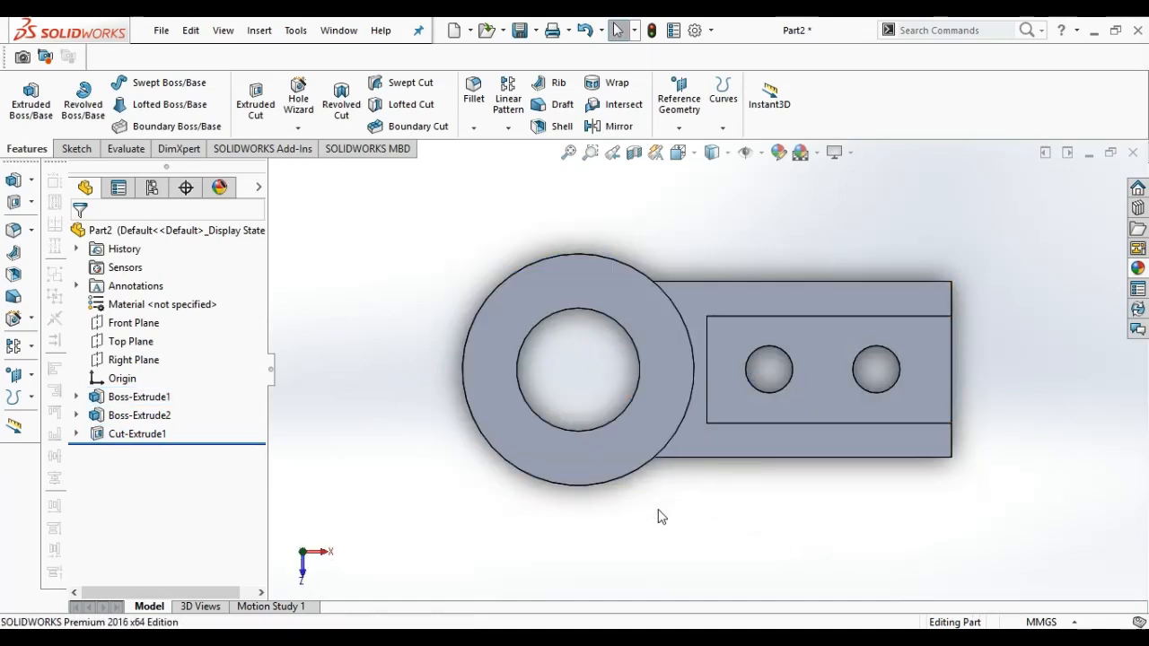
left_click(474, 129)
left_click(491, 169)
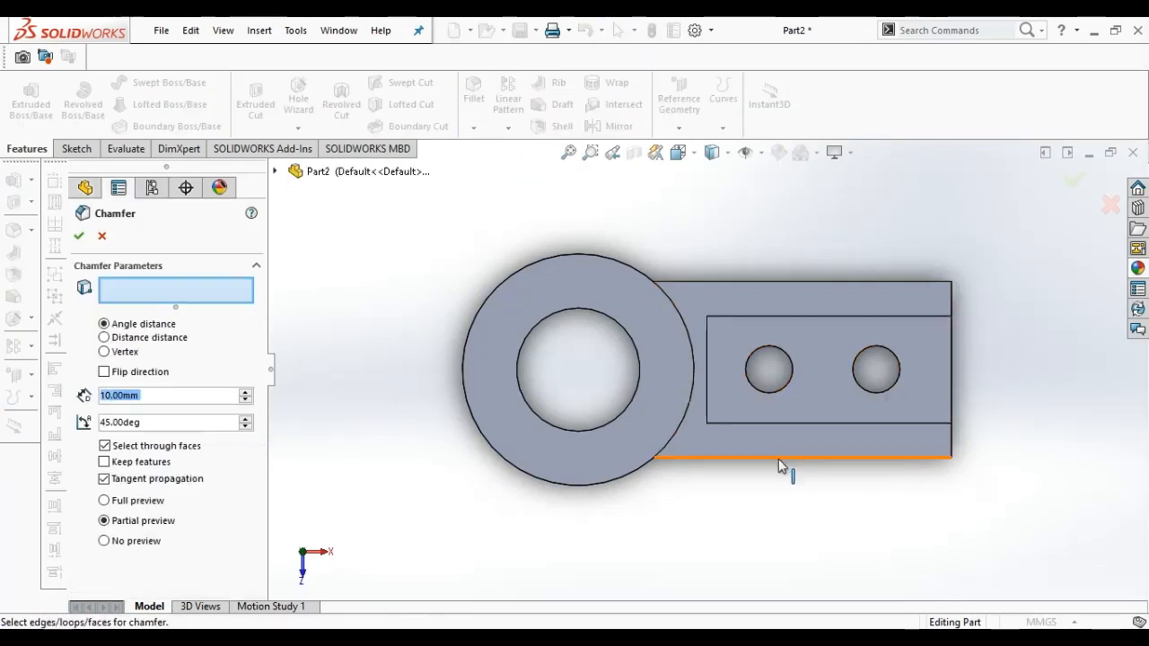
left_click(776, 492)
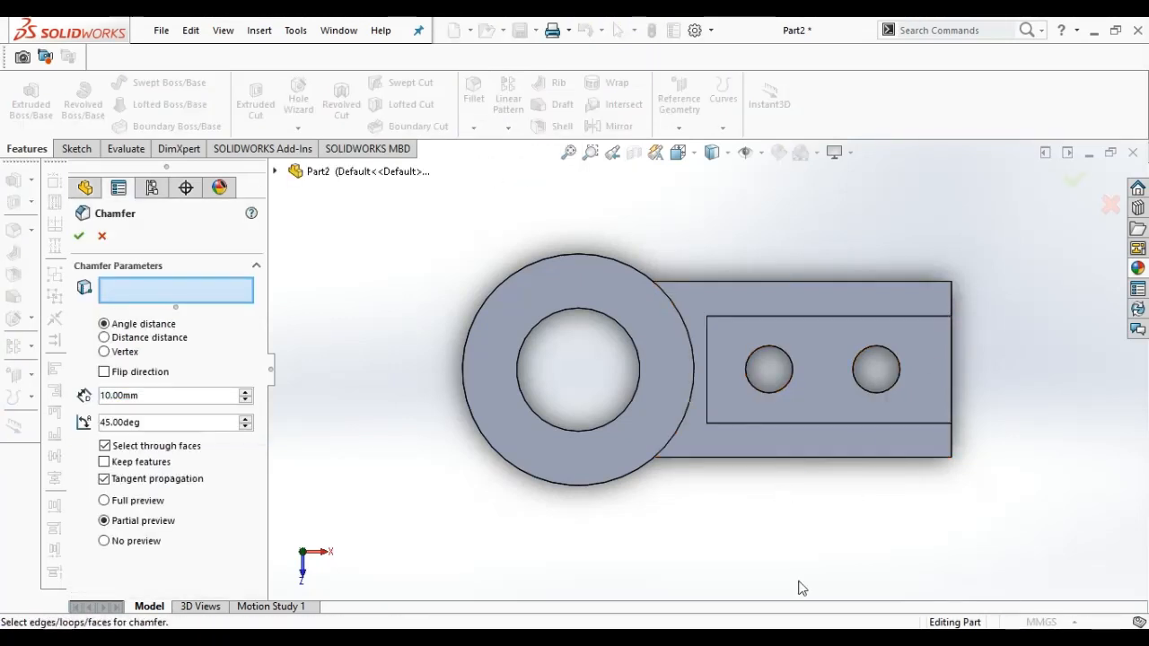
key("Left")
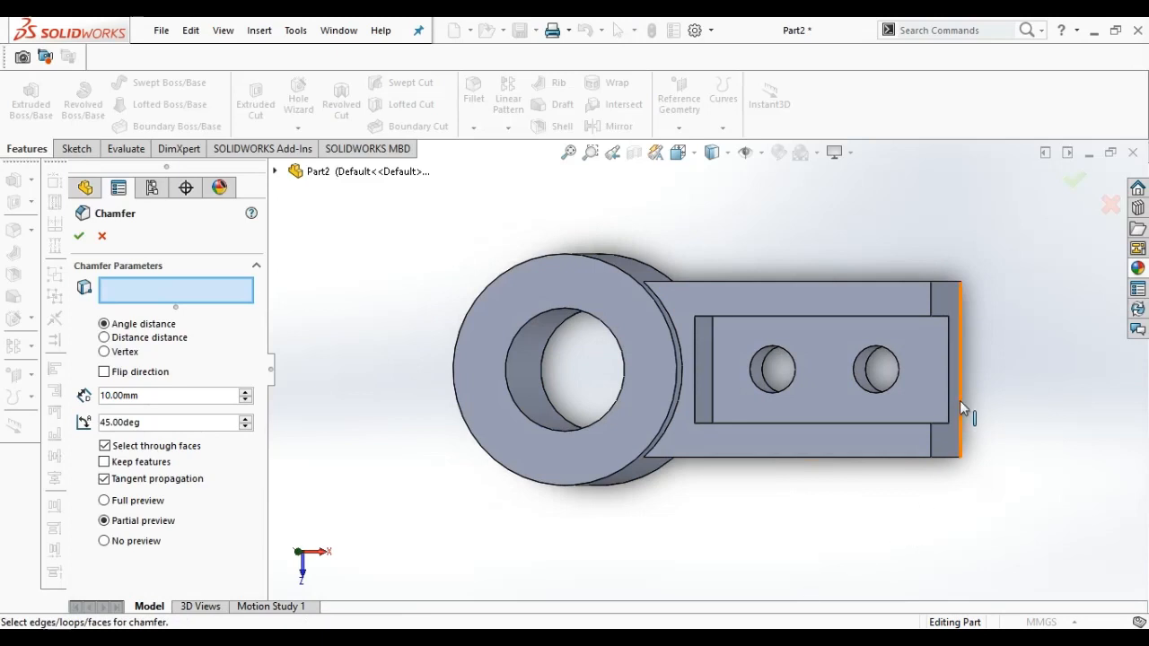
left_click(930, 442)
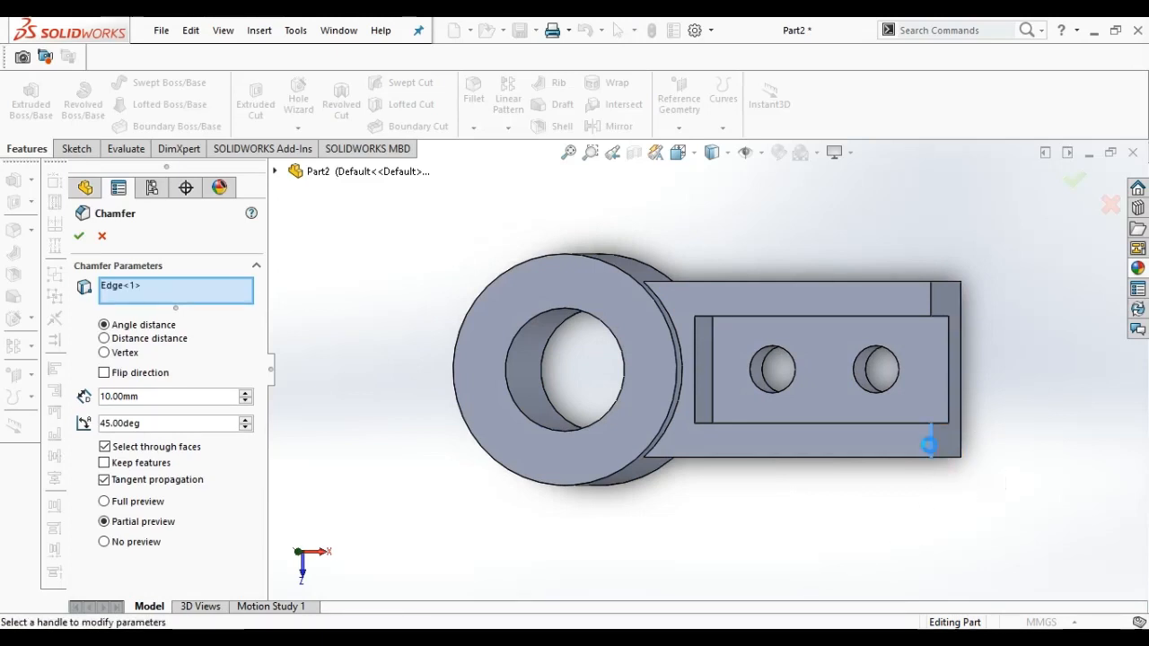
left_click(934, 304)
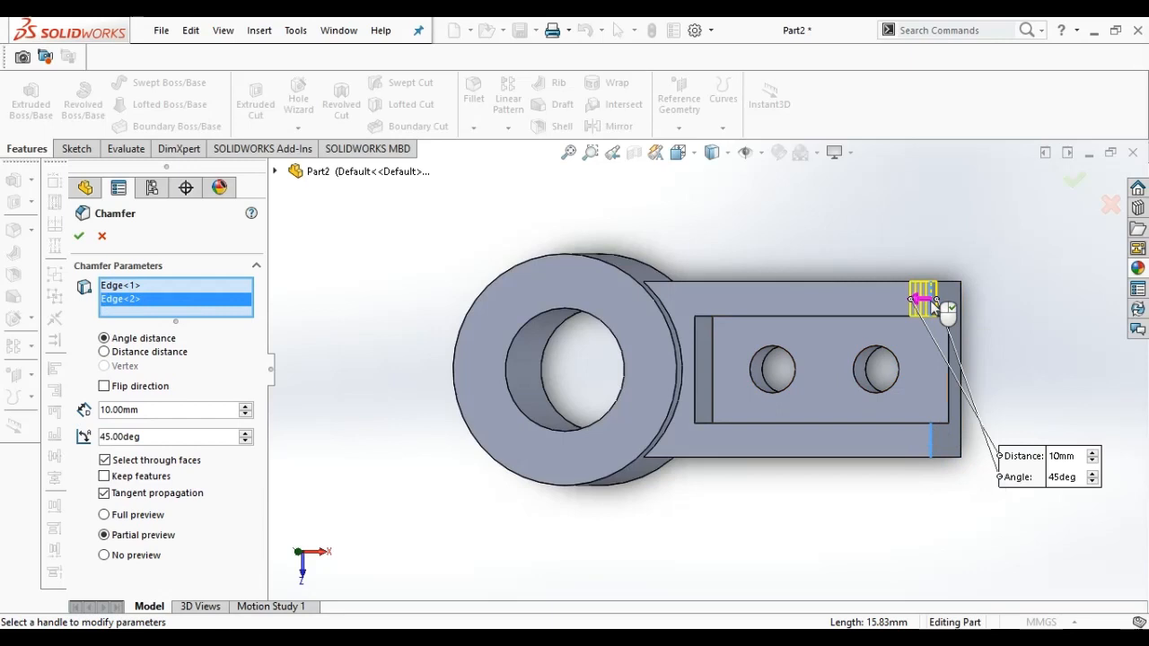
double_click(159, 412)
type("12")
key("Return")
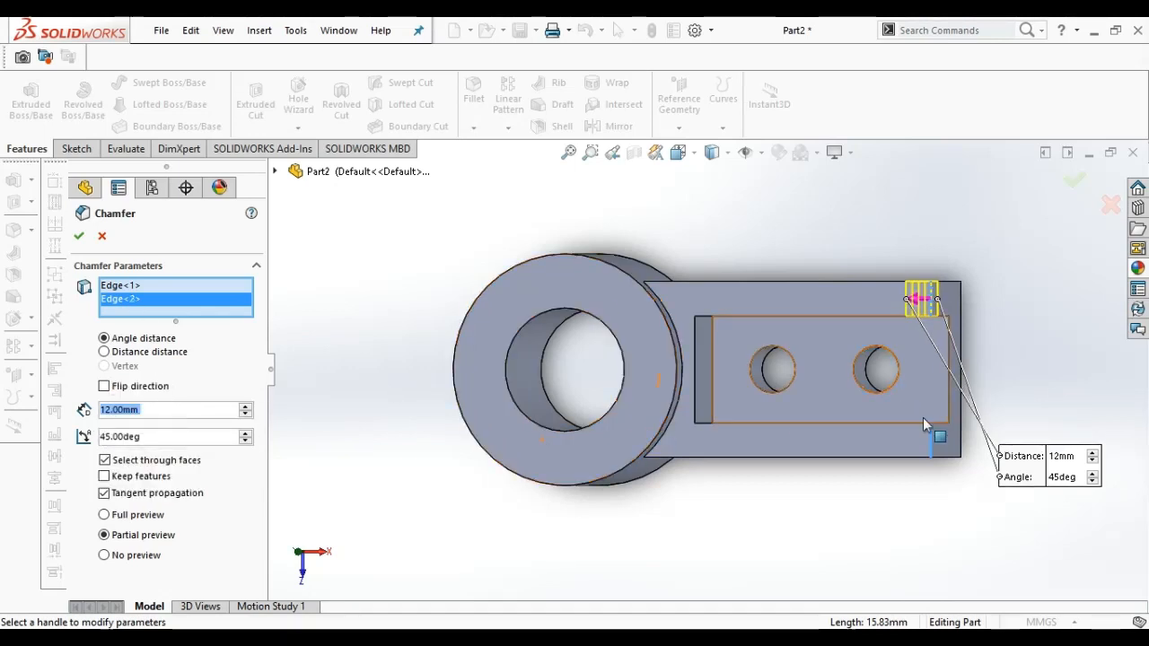
left_click(78, 236)
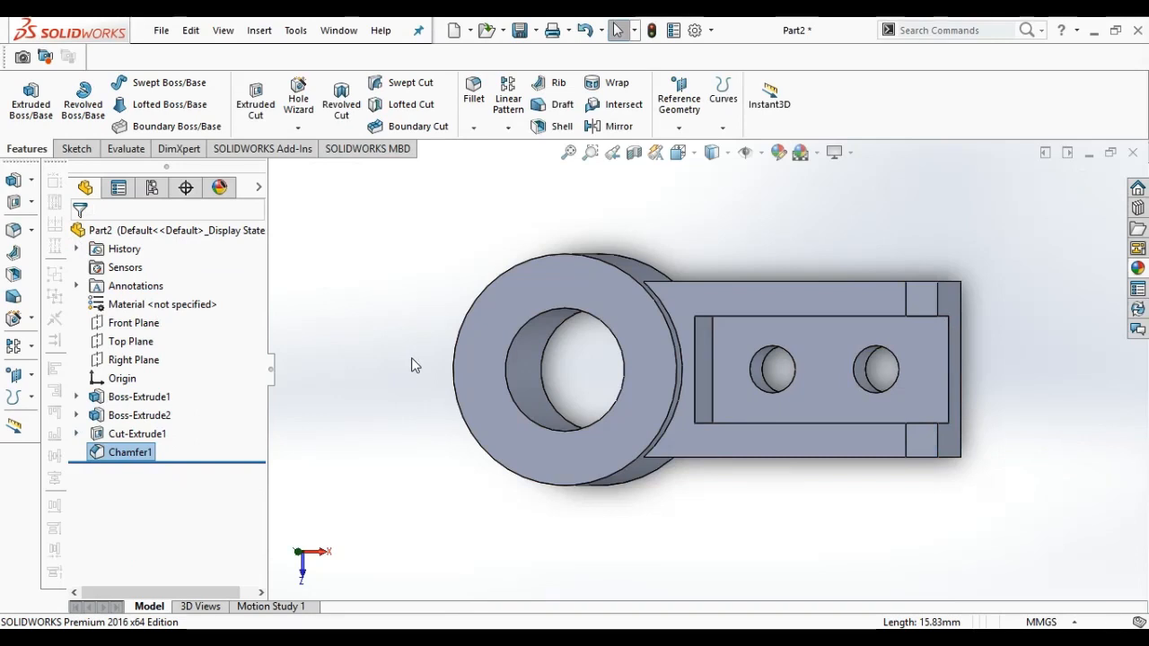
Sketch a long, narrow centre rectangle on the ring's top face, spanning its width, with its centre level with the origin.
left_click(493, 418)
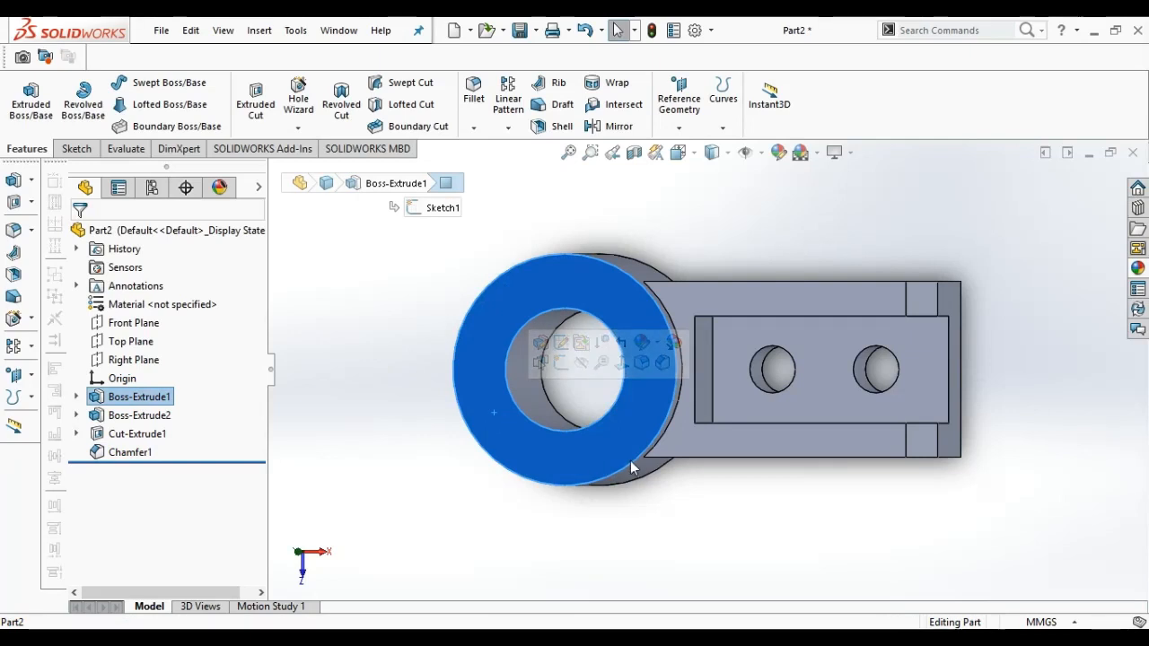
left_click(622, 360)
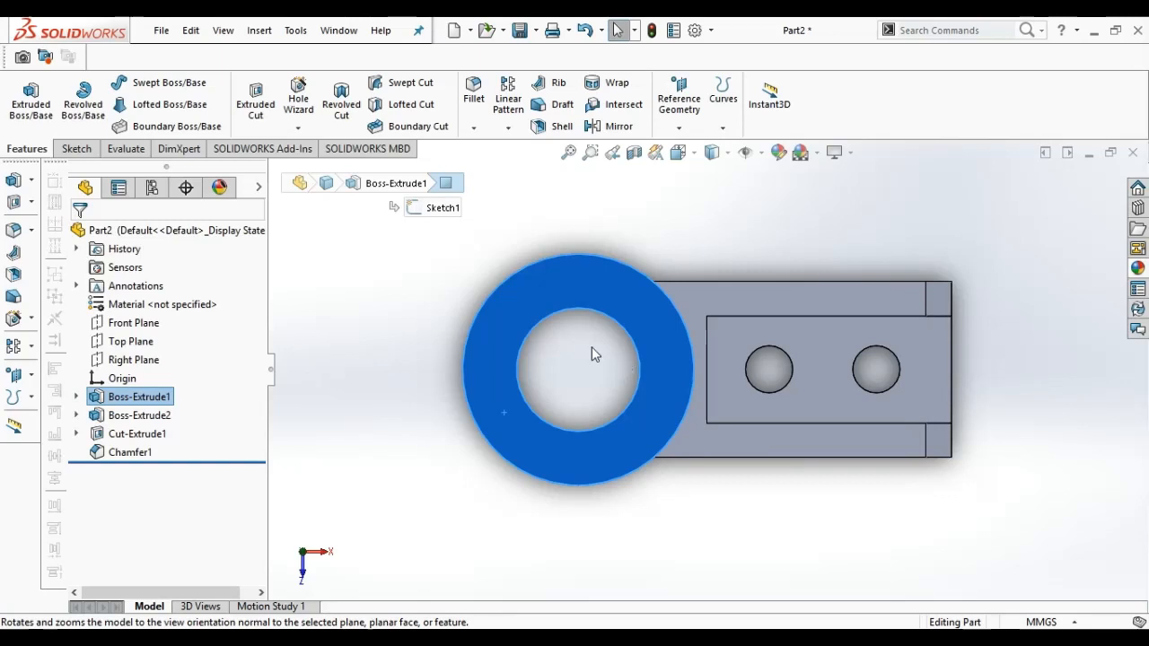
left_click(333, 326)
left_click(126, 105)
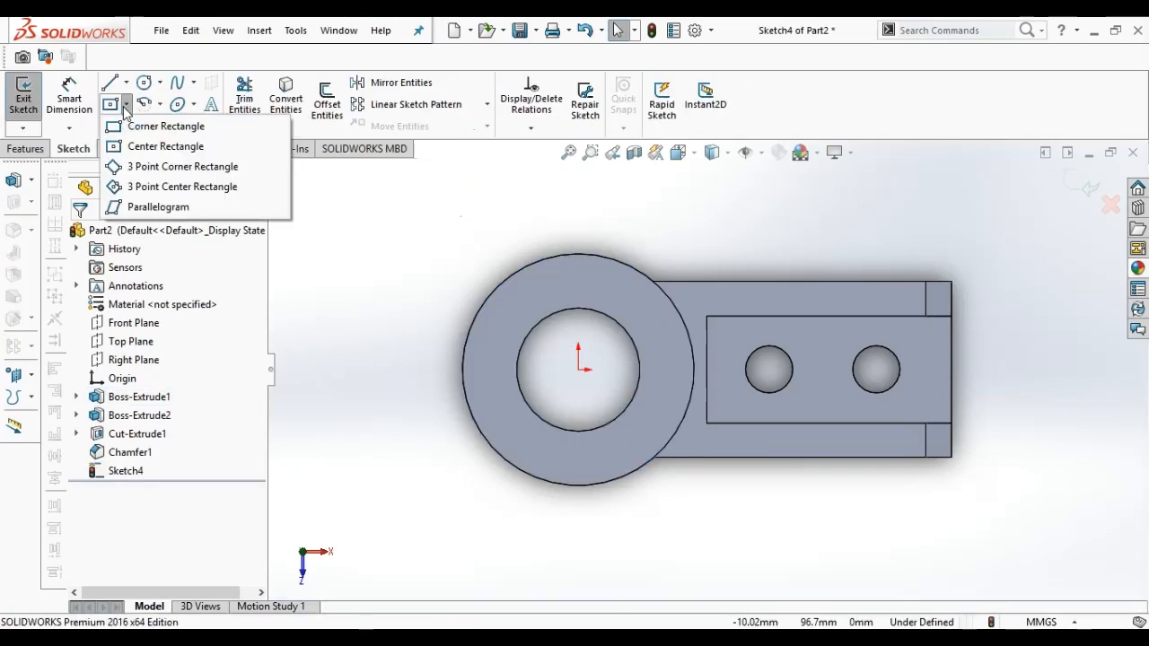
left_click(153, 146)
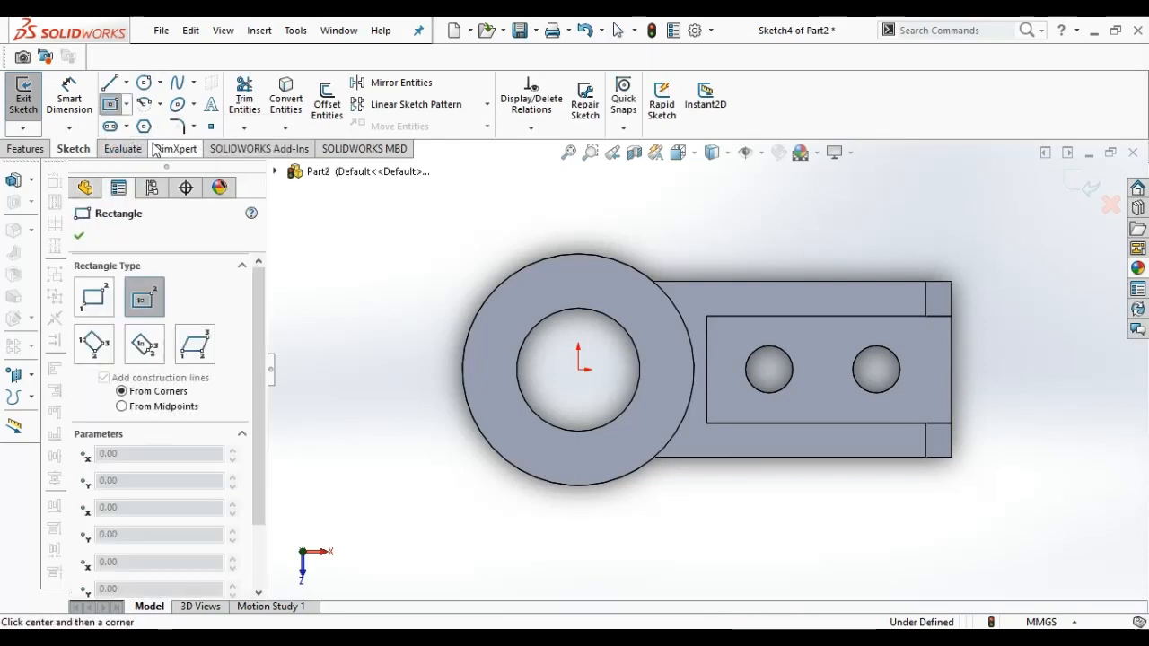
left_click(556, 369)
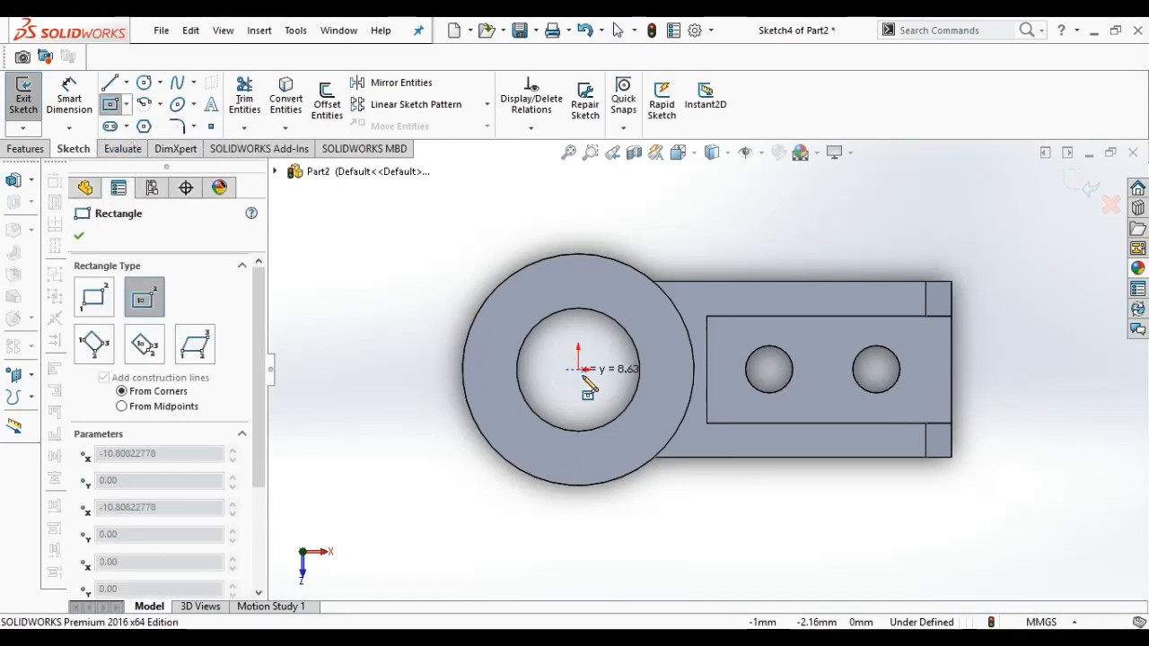
left_click(720, 396)
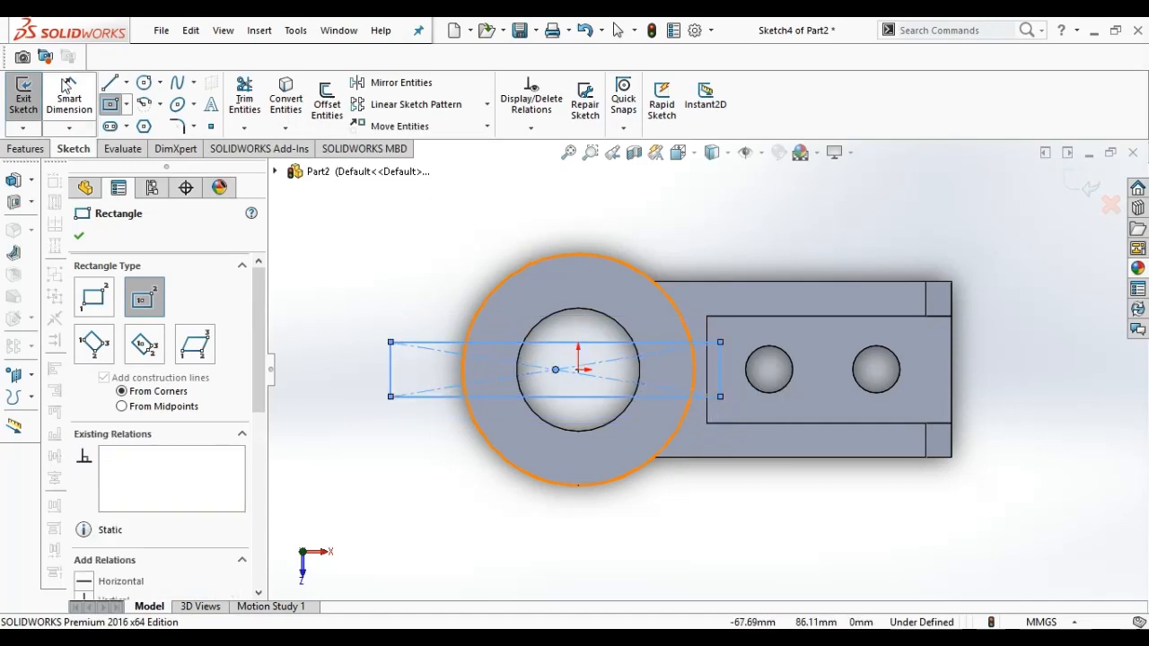
Dimension the height of the rectangle across the ring's top face as 22 mm.
left_click(62, 95)
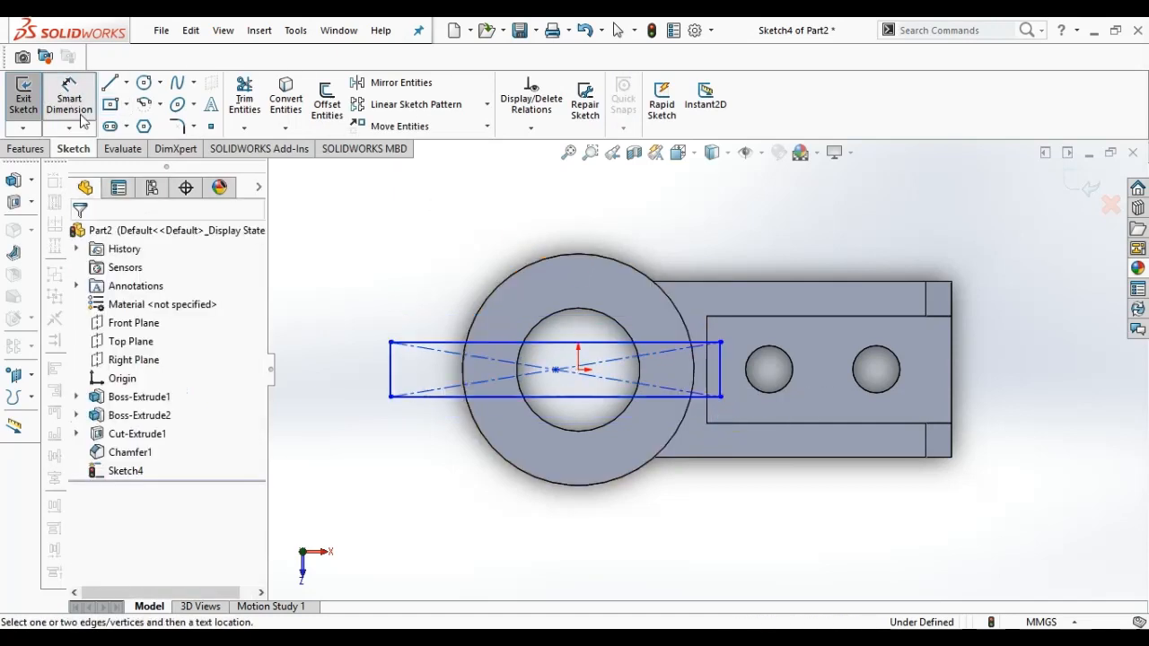
left_click(393, 375)
left_click(373, 373)
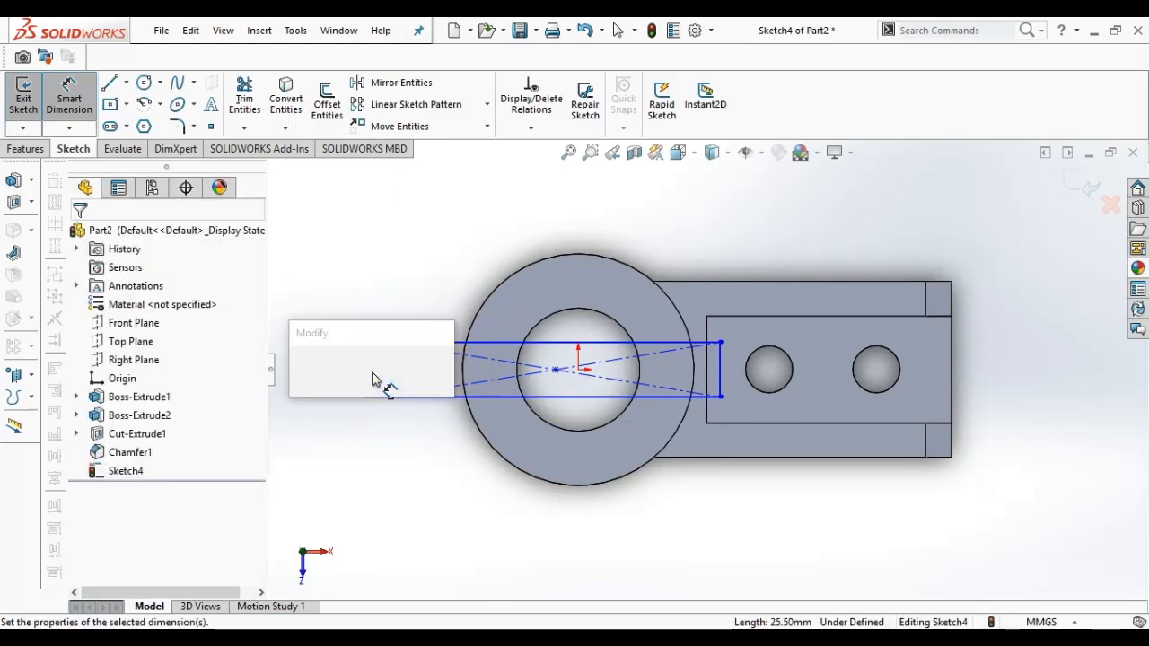
key("Return")
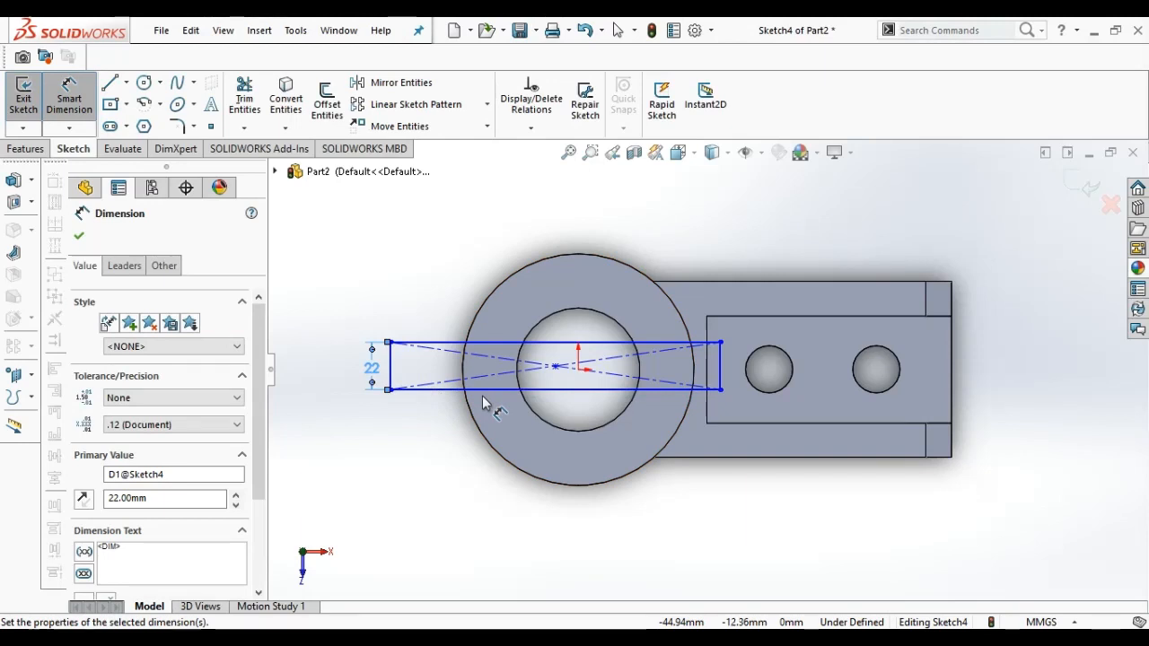
Set the rectangle's height to 32 mm and make its centre coincide with the origin.
double_click(368, 375)
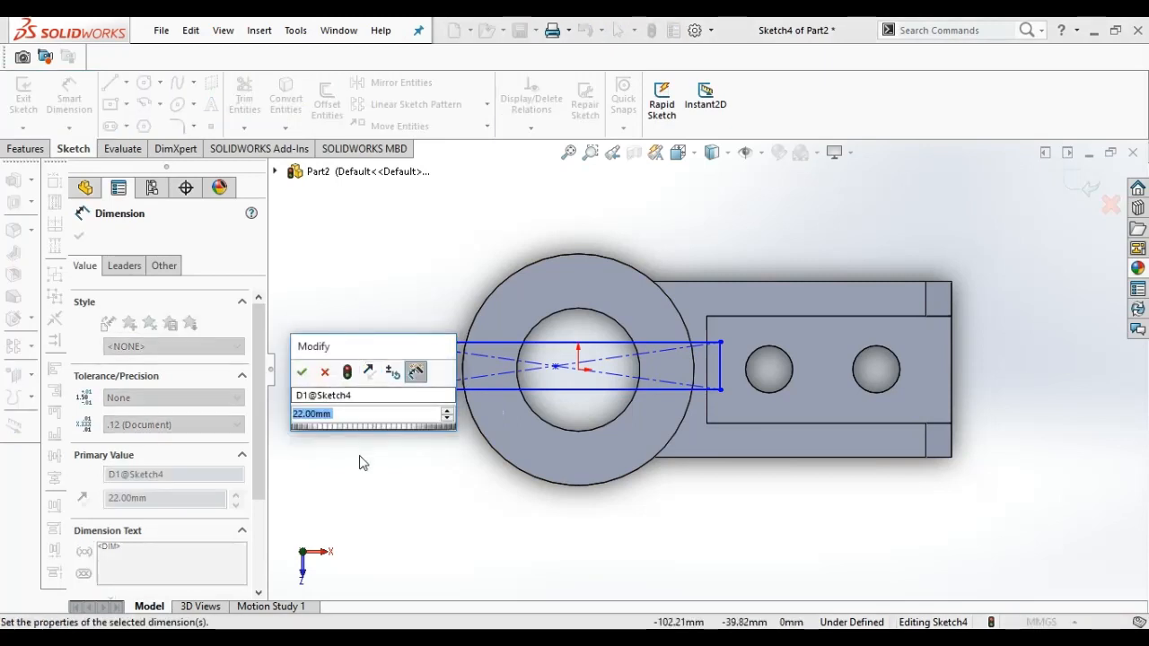
key("BackSpace")
type("32")
key("Return")
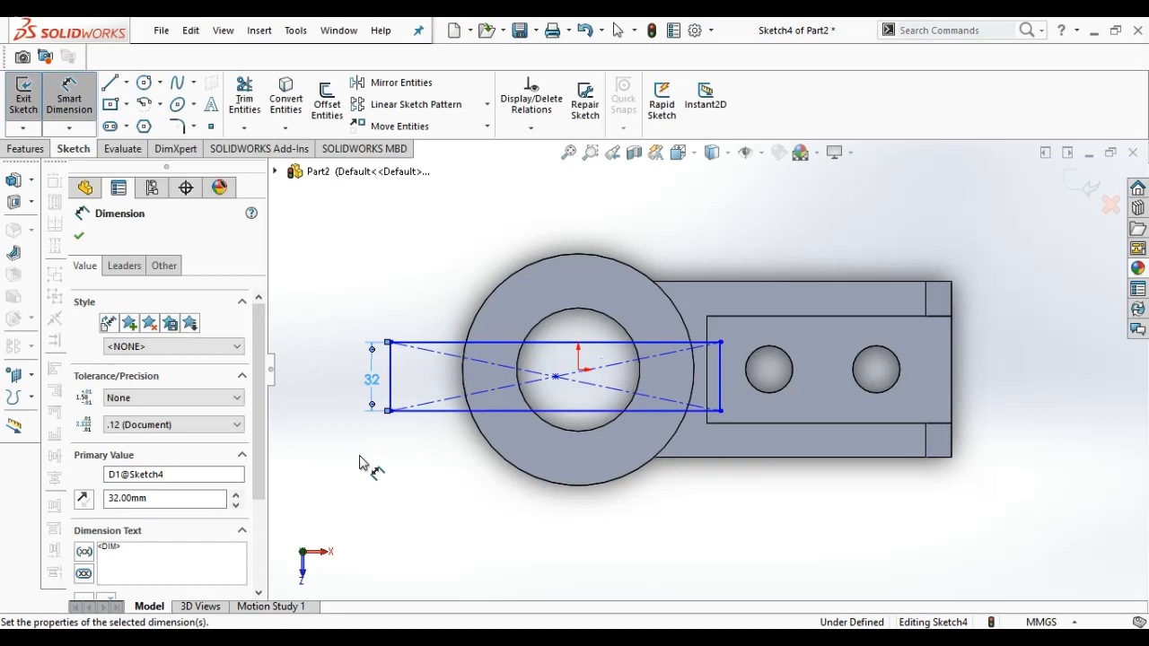
left_click(359, 462)
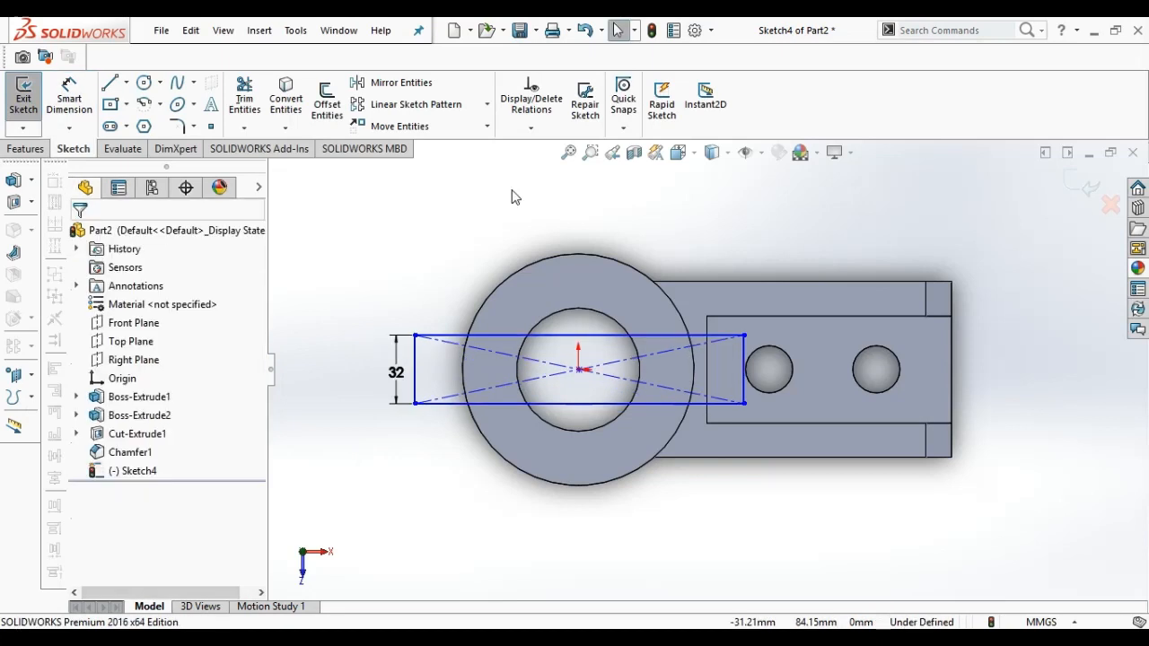
Convert the ring's outer edge into the sketch and trim away the rectangle's ends beyond that circle, plus its diagonals.
left_click(287, 97)
left_click(511, 275)
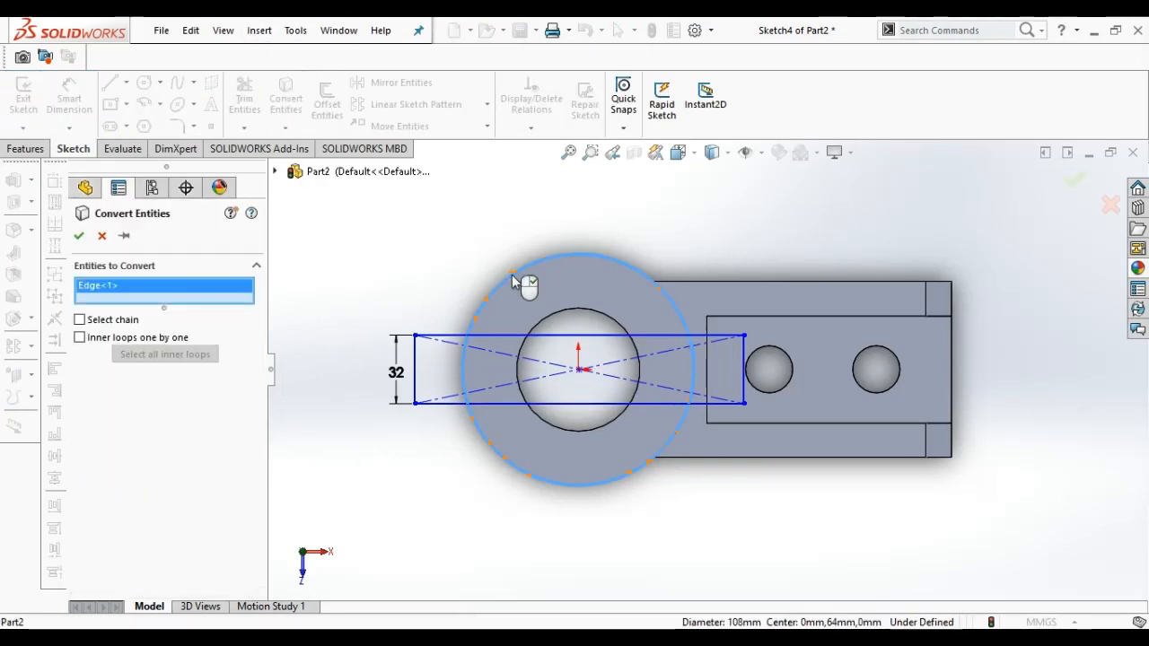
right_click(513, 280)
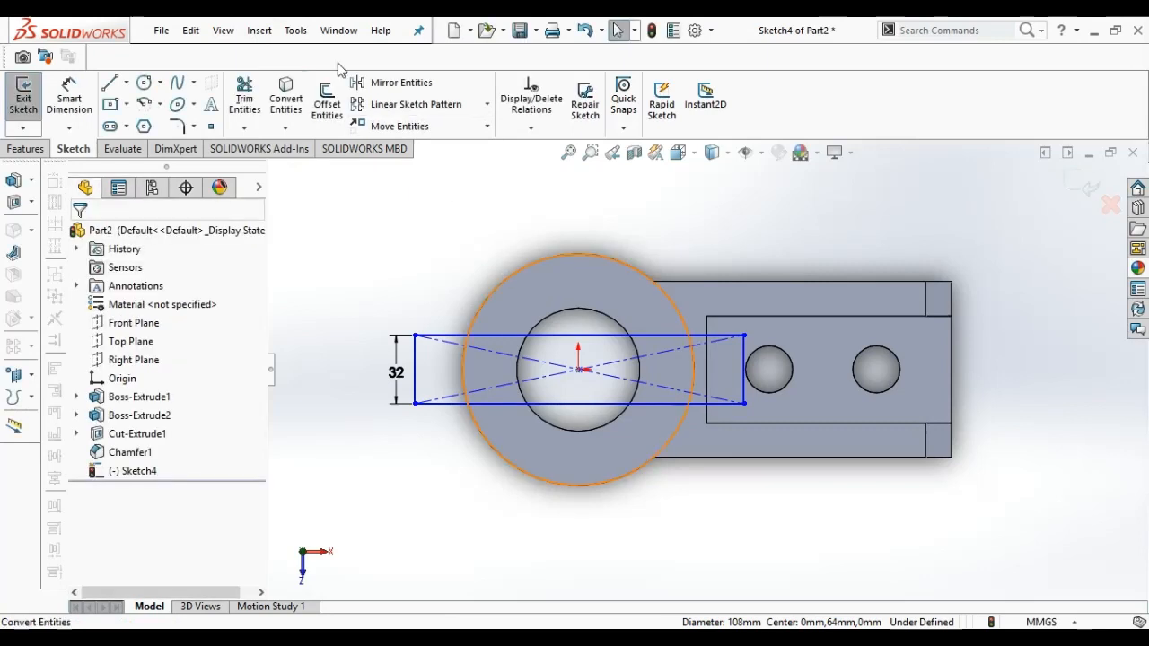
left_click(244, 101)
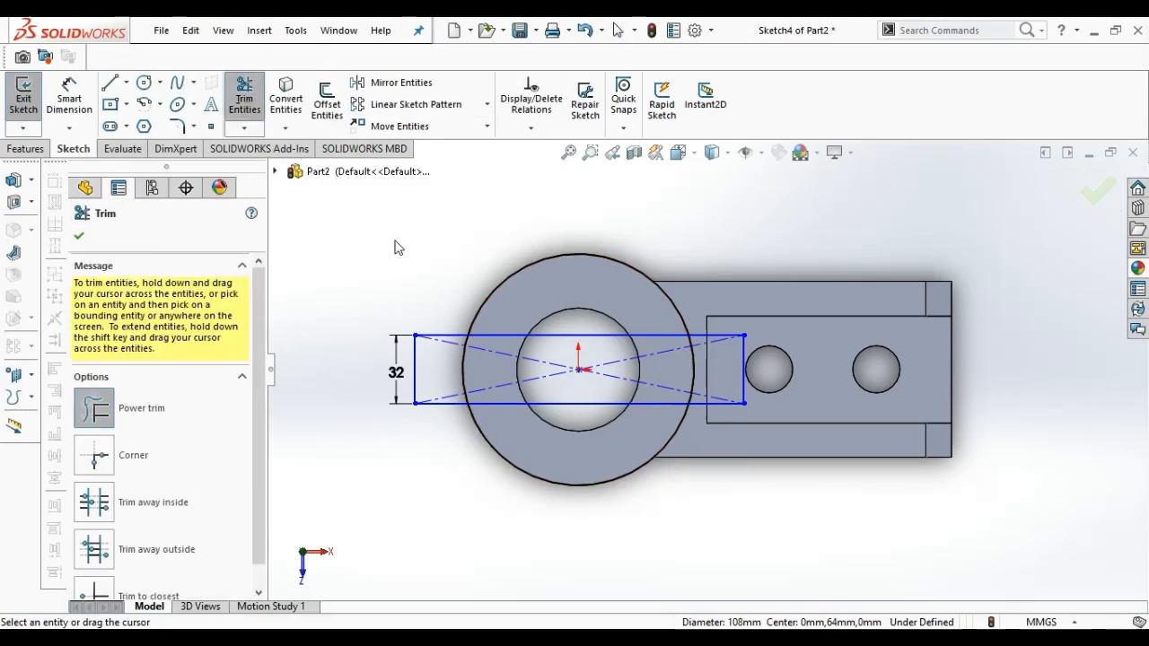
mouse_move(451, 315)
left_mouse_down()
mouse_move(436, 441)
mouse_move(405, 334)
left_mouse_up()
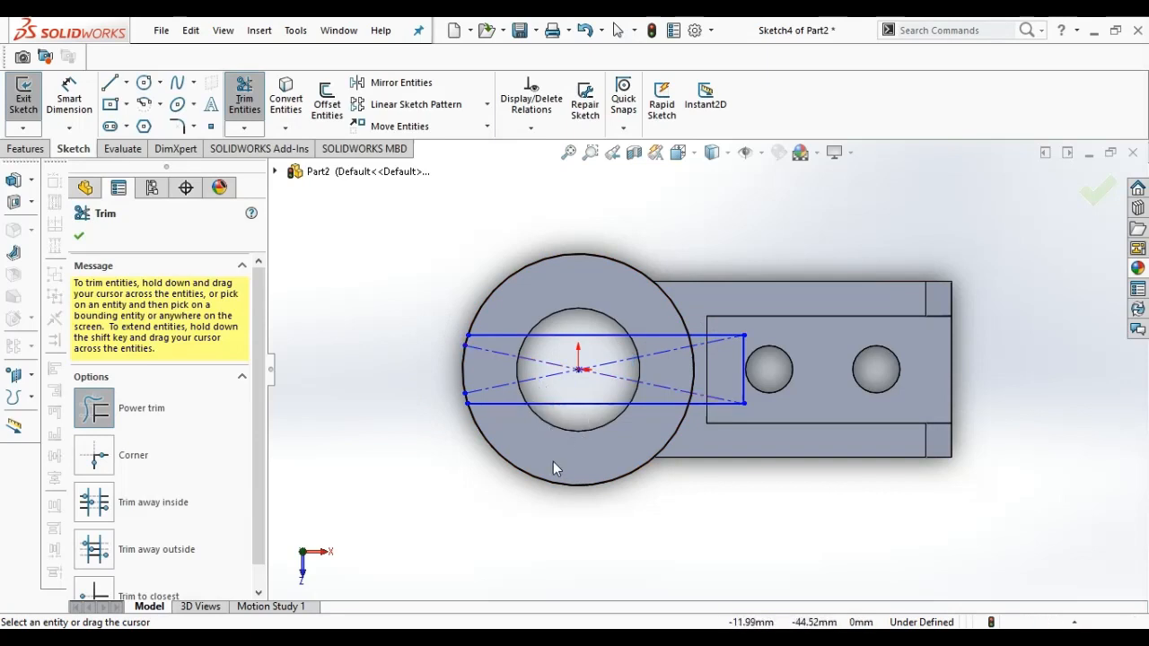
mouse_move(574, 374)
left_mouse_down()
mouse_move(563, 353)
mouse_move(607, 386)
mouse_move(682, 298)
mouse_move(709, 420)
mouse_move(750, 381)
mouse_move(748, 365)
left_mouse_up()
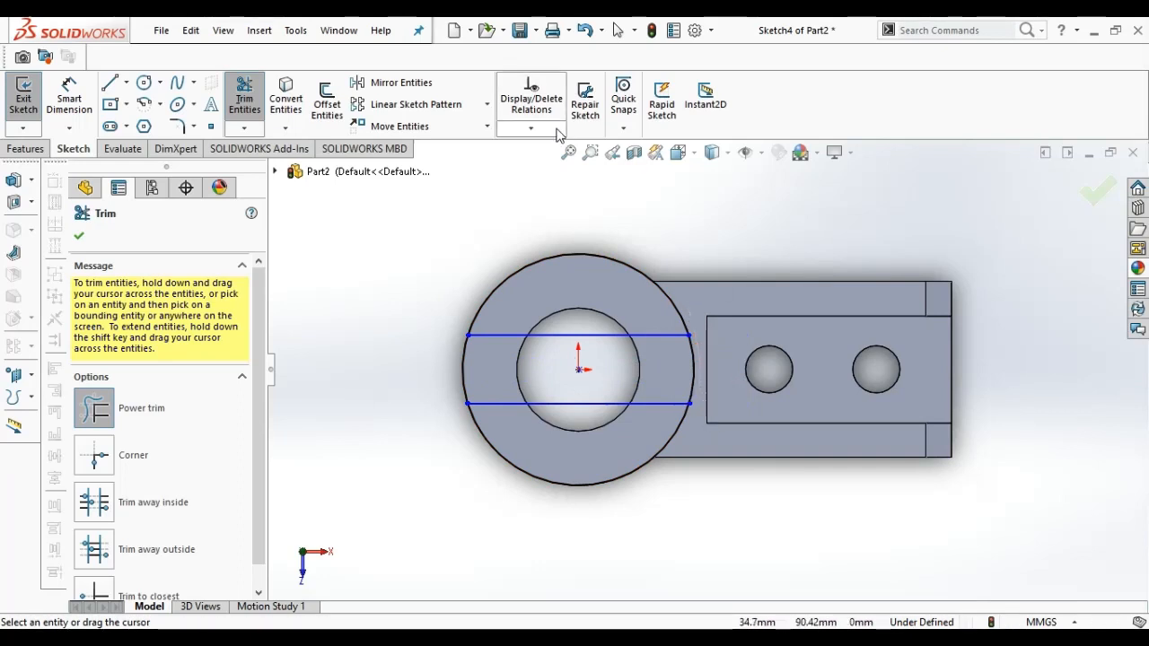
left_click(80, 236)
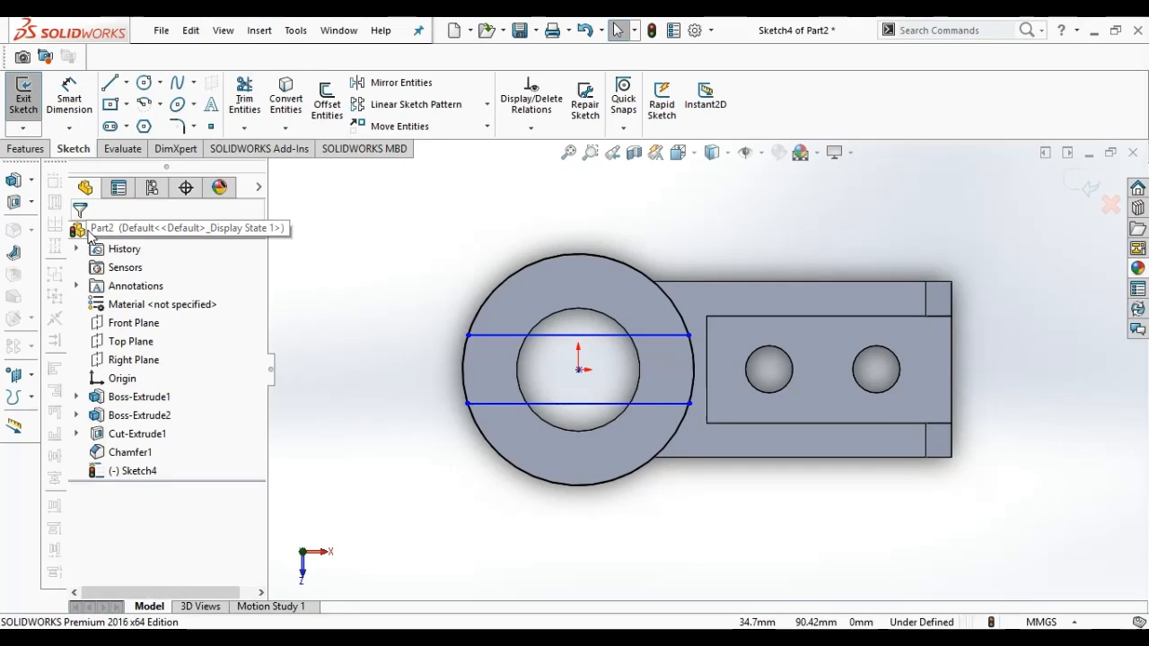
Try to trim the part of the upper line inside the ring's bore and undo that trim.
left_click(251, 94)
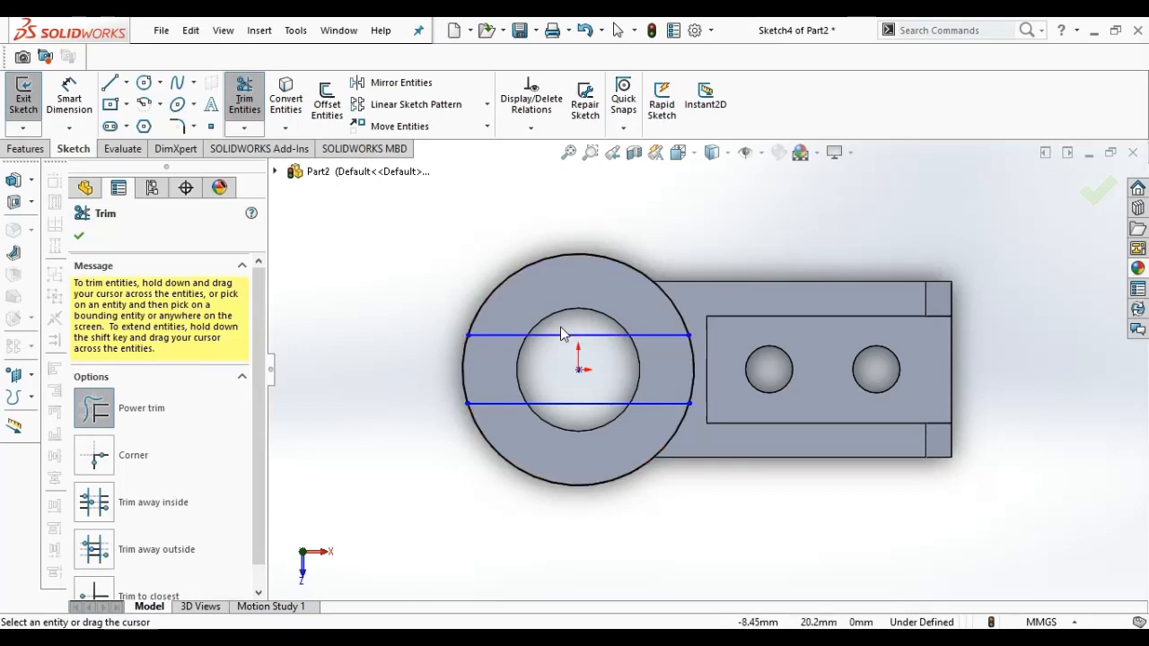
mouse_move(556, 332)
left_mouse_down()
mouse_move(555, 376)
mouse_move(568, 346)
left_mouse_up()
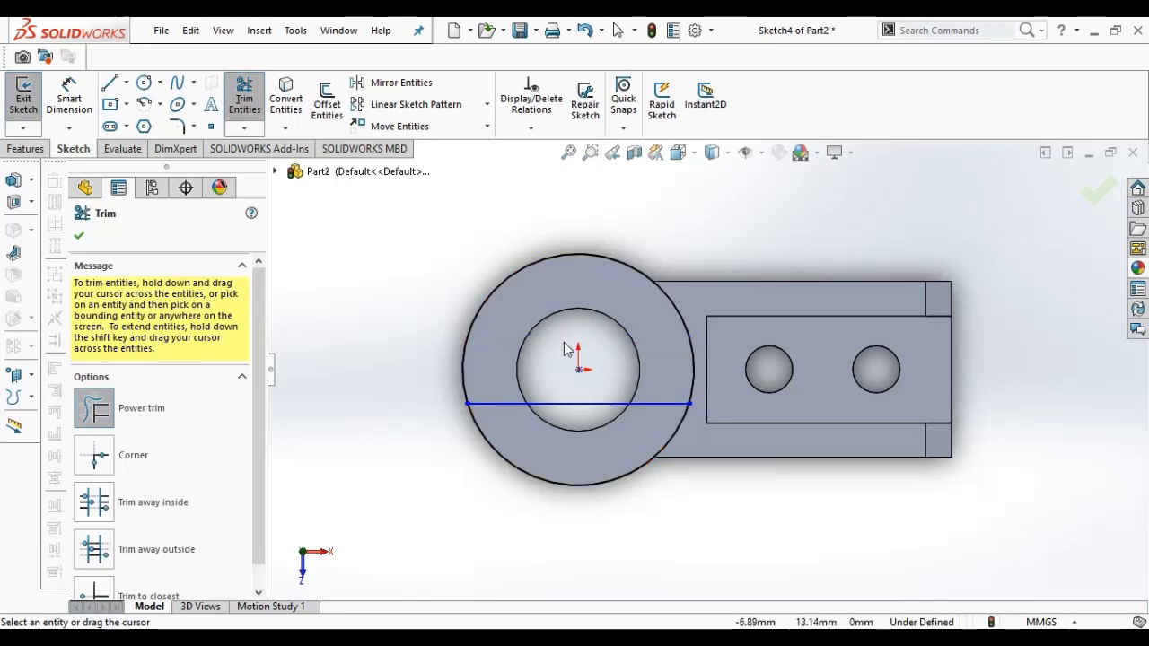
left_click(584, 29)
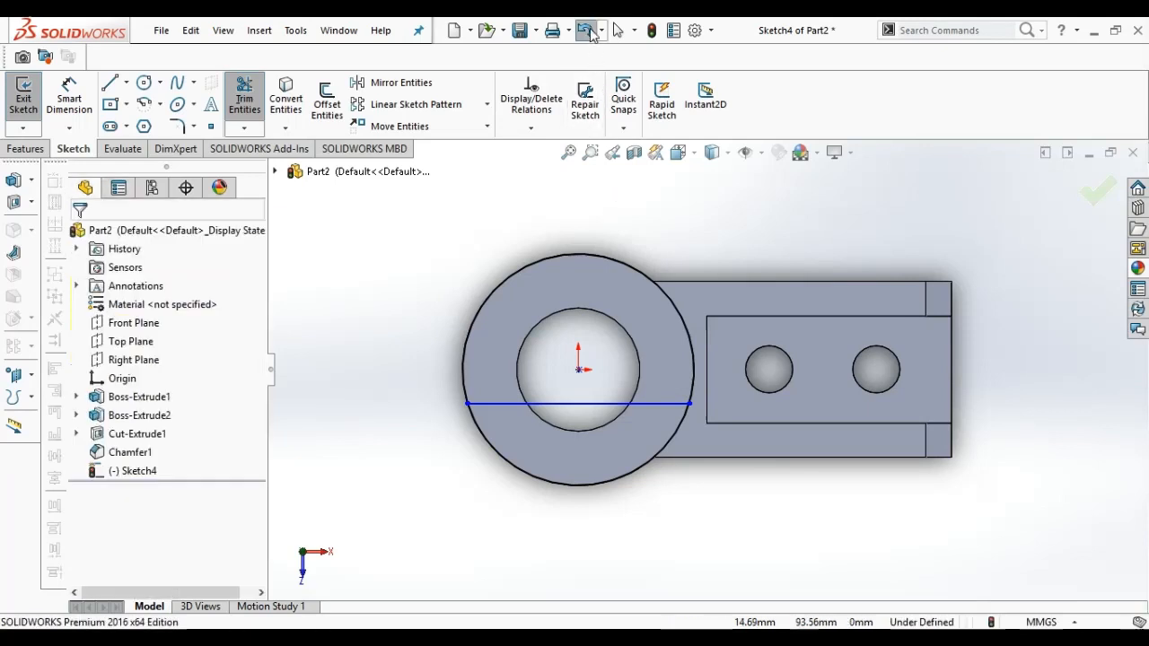
Convert the bore's circular edge into the sketch and trim away both horizontal lines inside the bore.
left_click(300, 83)
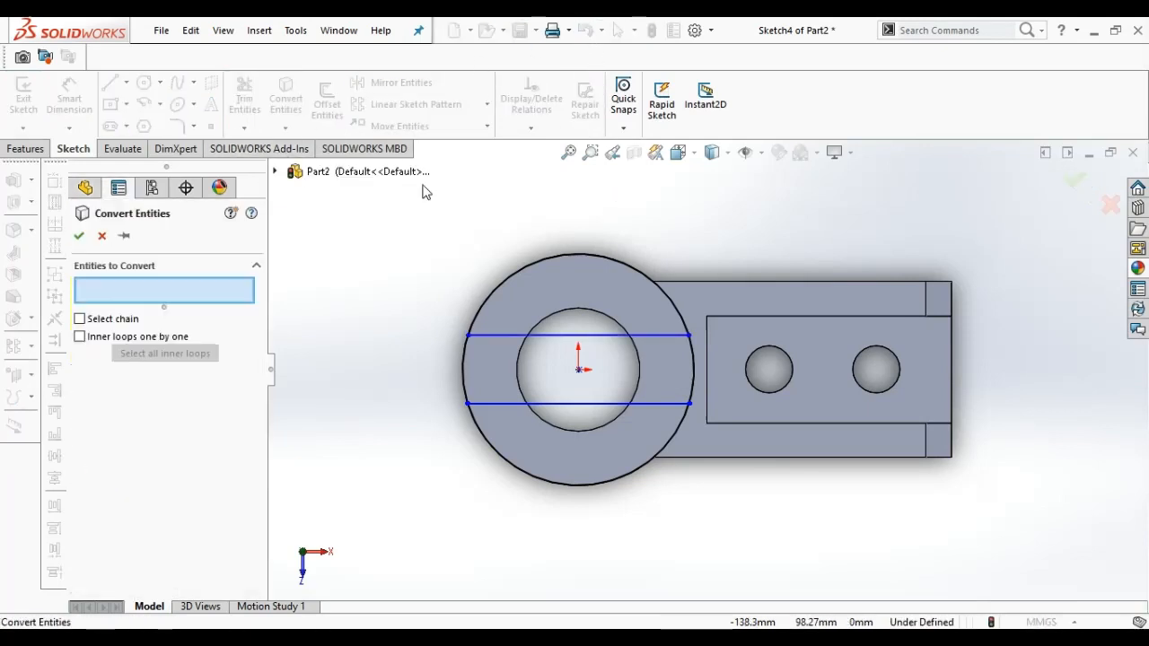
left_click(559, 319)
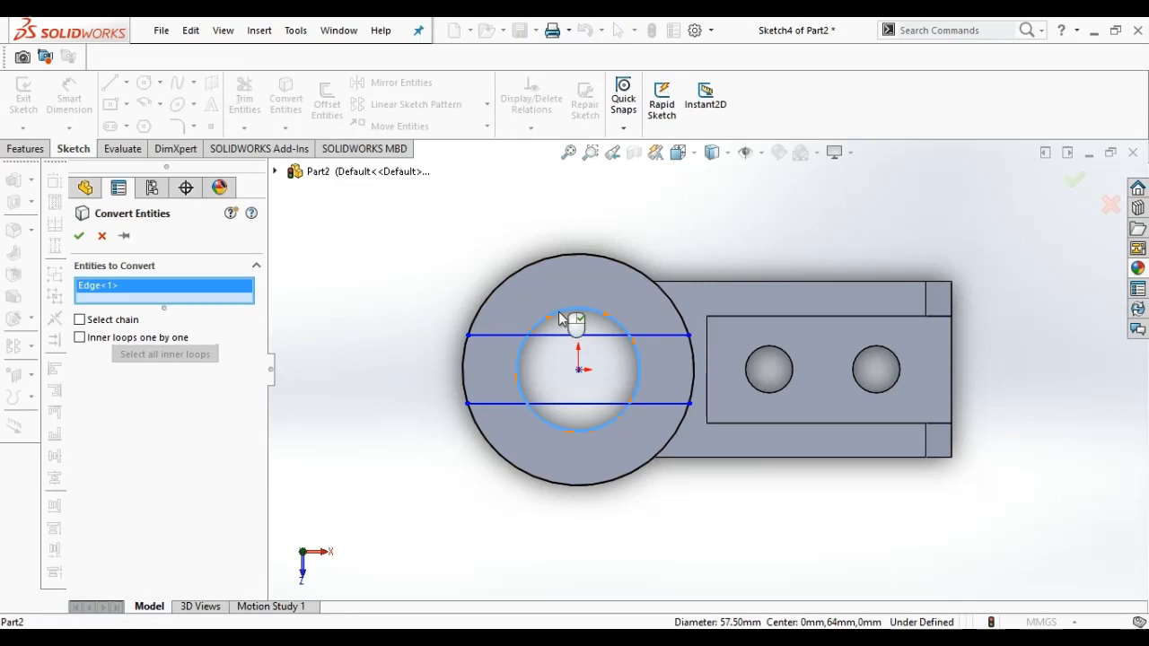
right_click(559, 319)
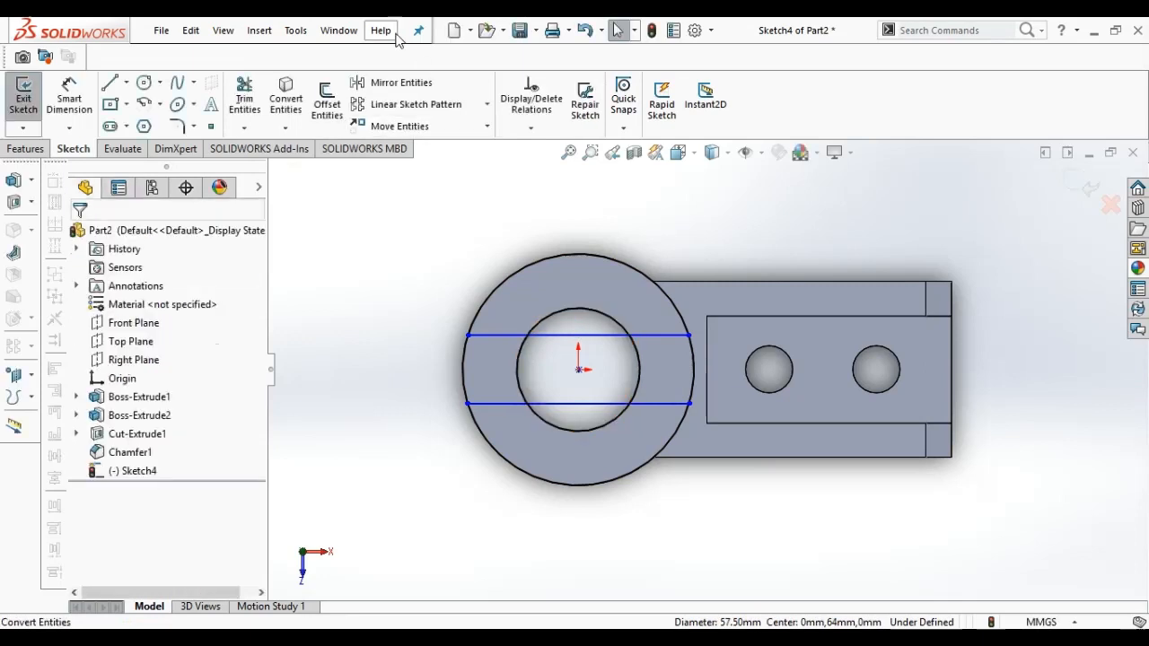
left_click(244, 99)
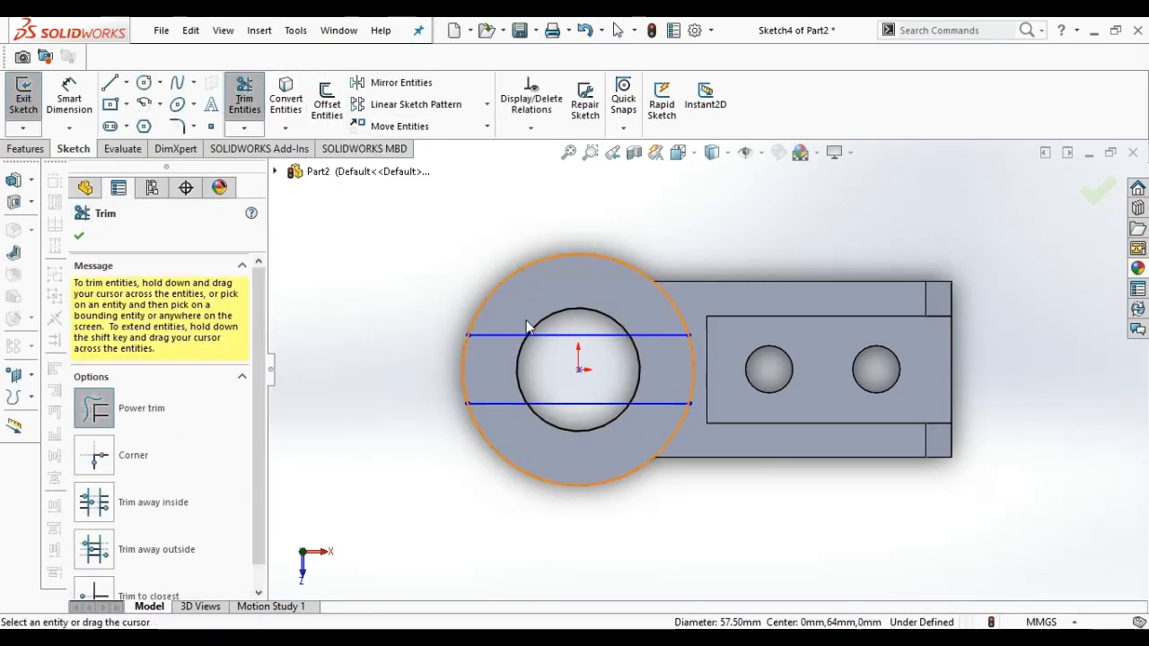
left_click(576, 336)
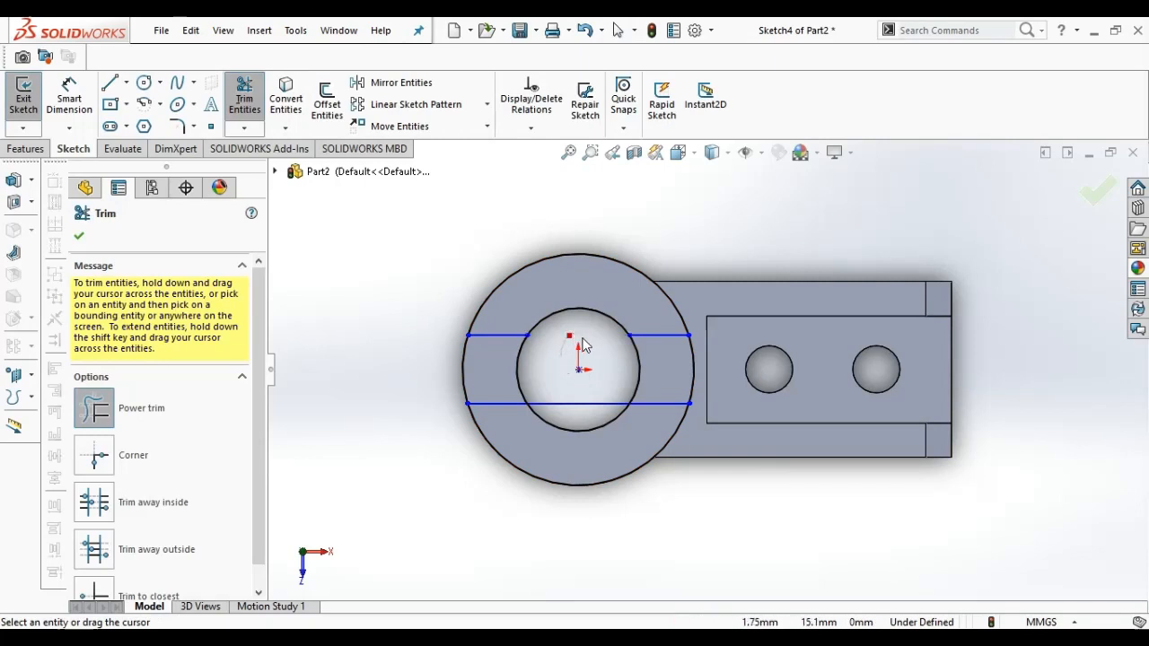
left_click(595, 403)
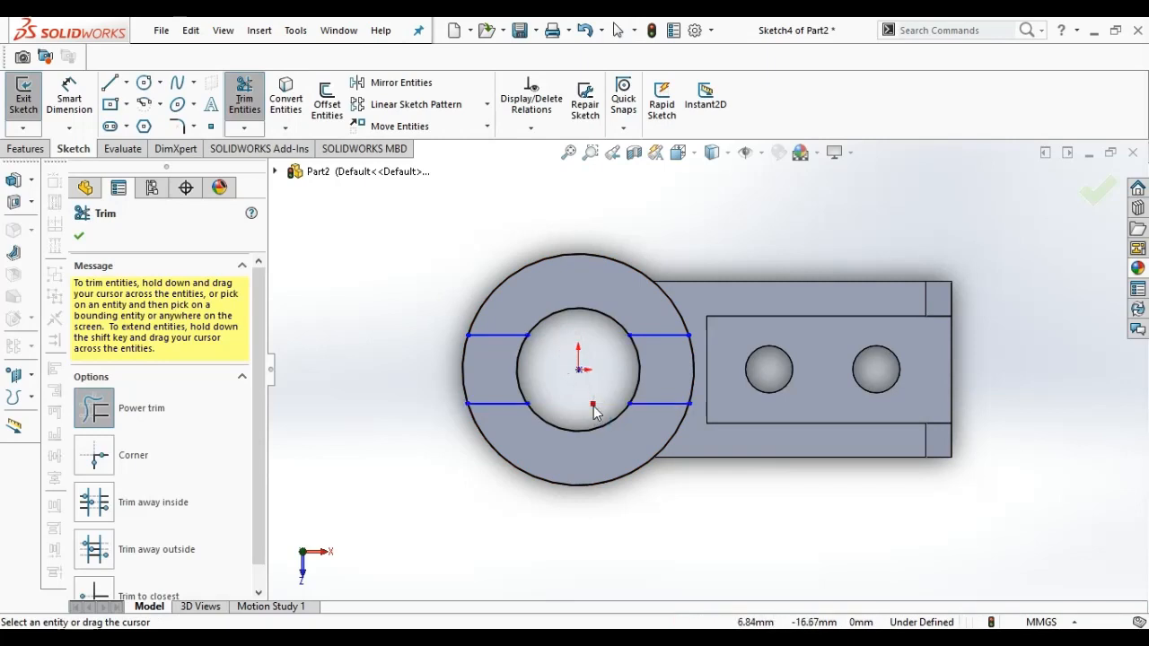
left_click(1086, 205)
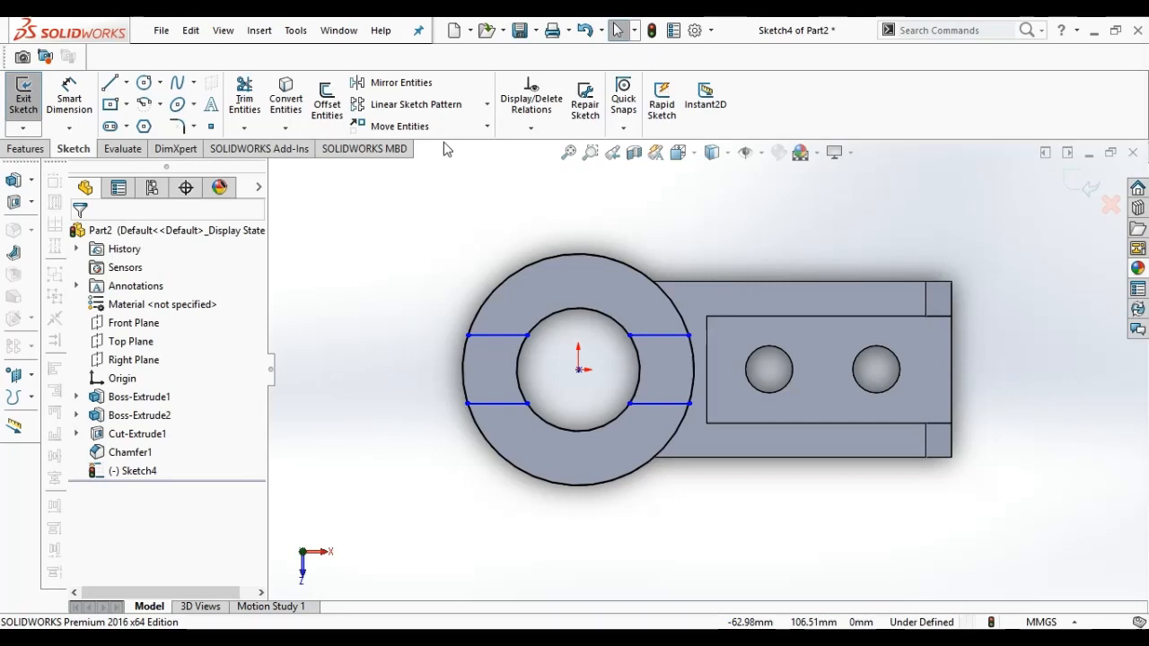
Extrude the two opposite regions between the parallel lines on the ring's top face as a blind 10 mm boss merged with the part.
left_click(33, 146)
left_click(30, 106)
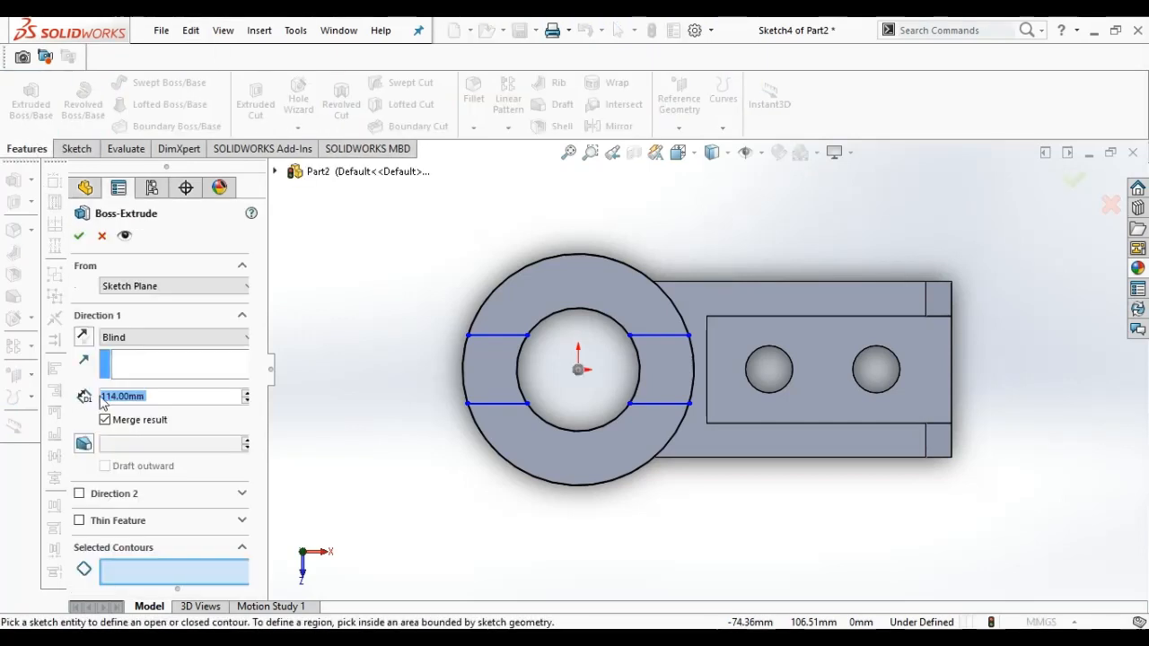
type("10")
key("Return")
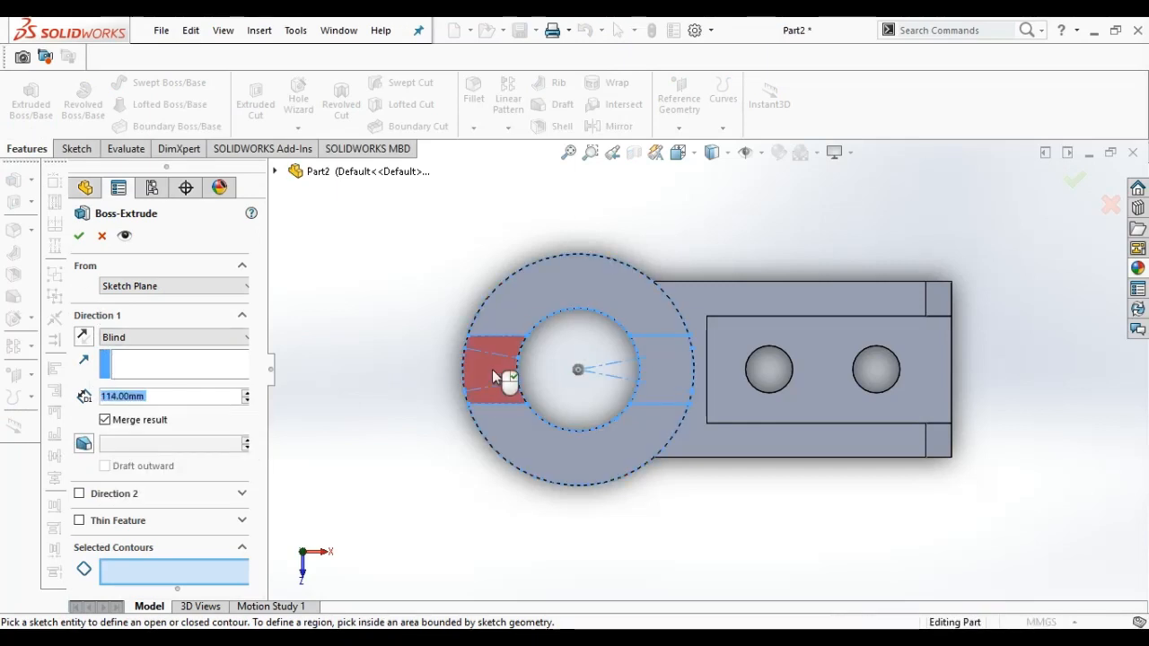
left_click(495, 377)
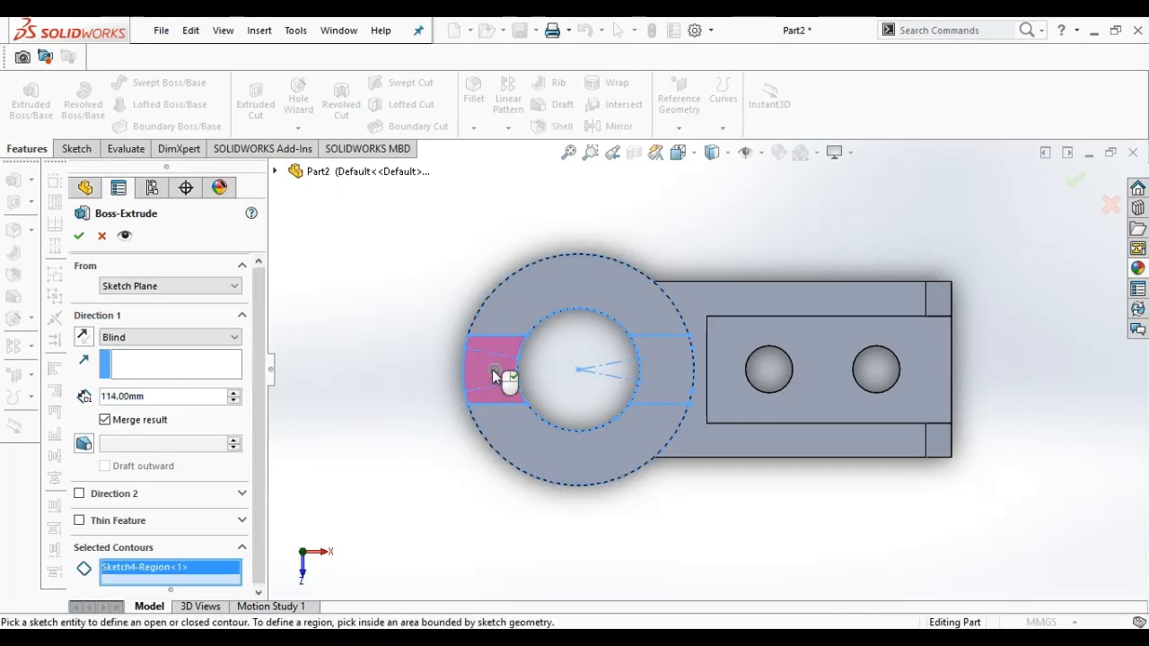
left_click(670, 373)
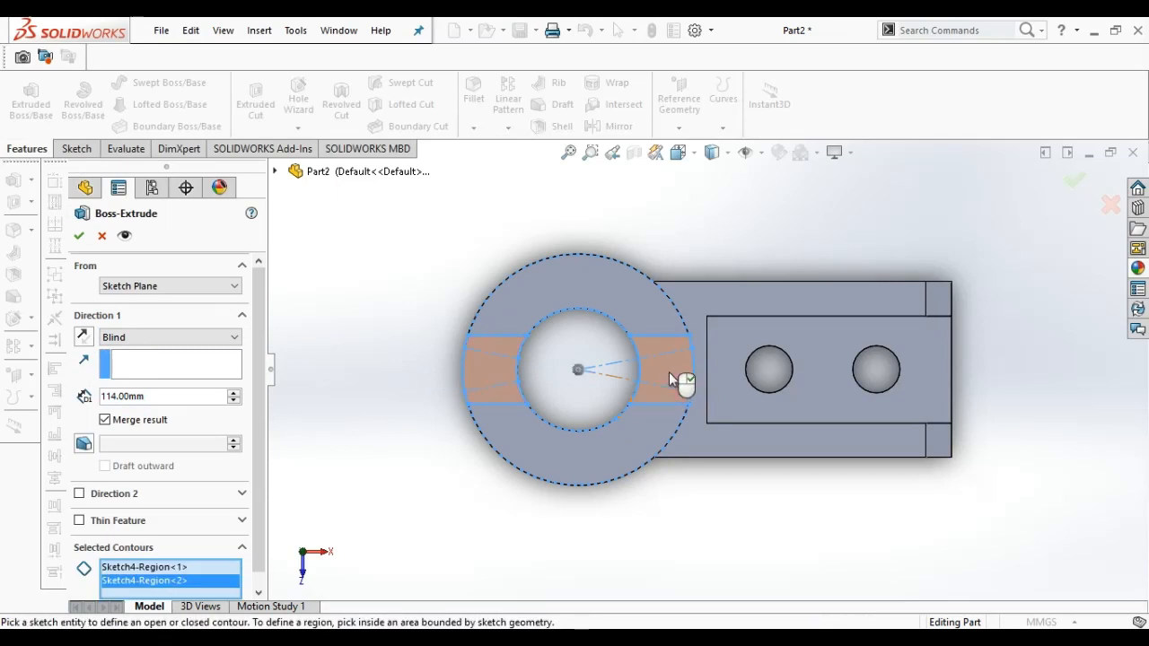
double_click(144, 395)
key("BackSpace")
type("10")
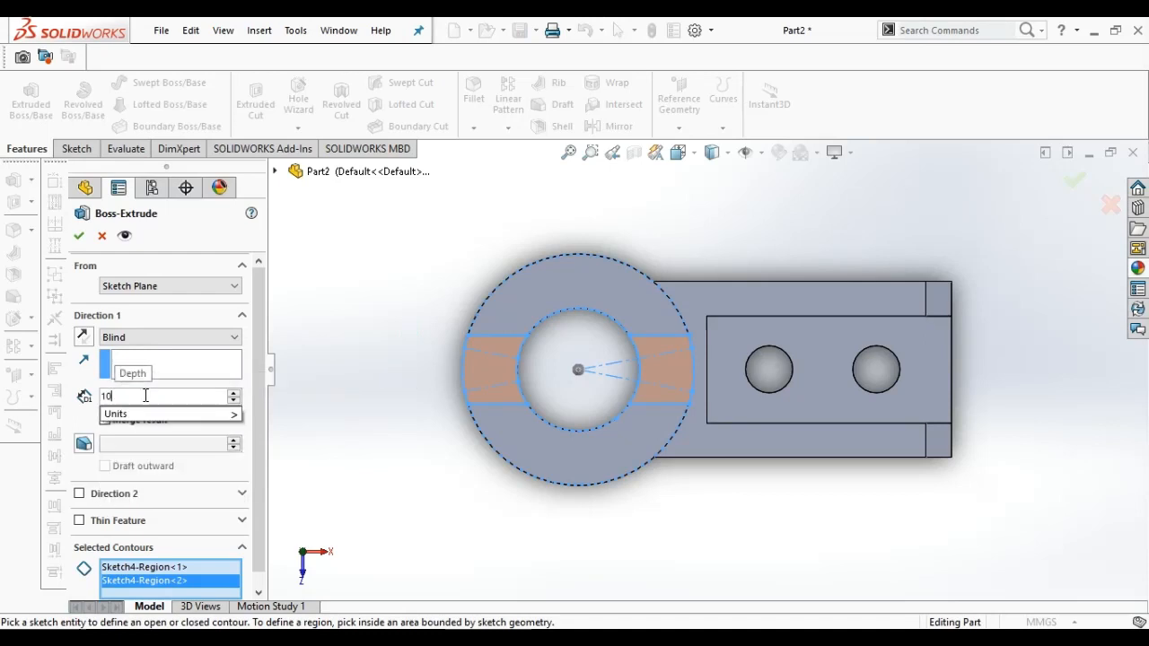
key("Return")
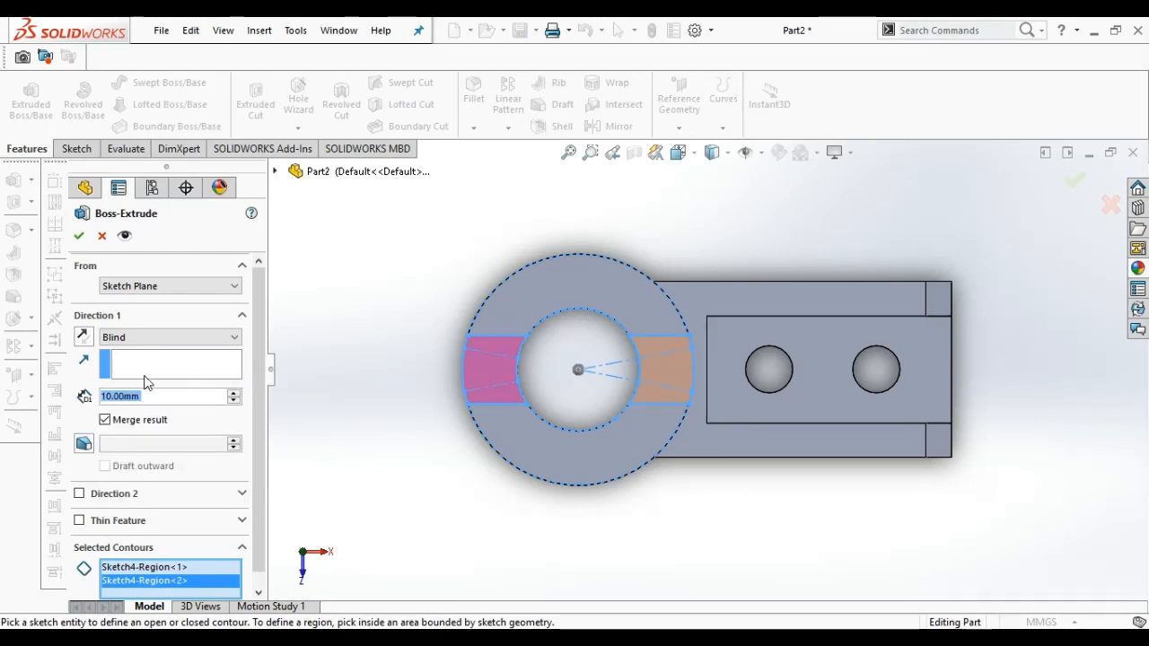
left_click(79, 238)
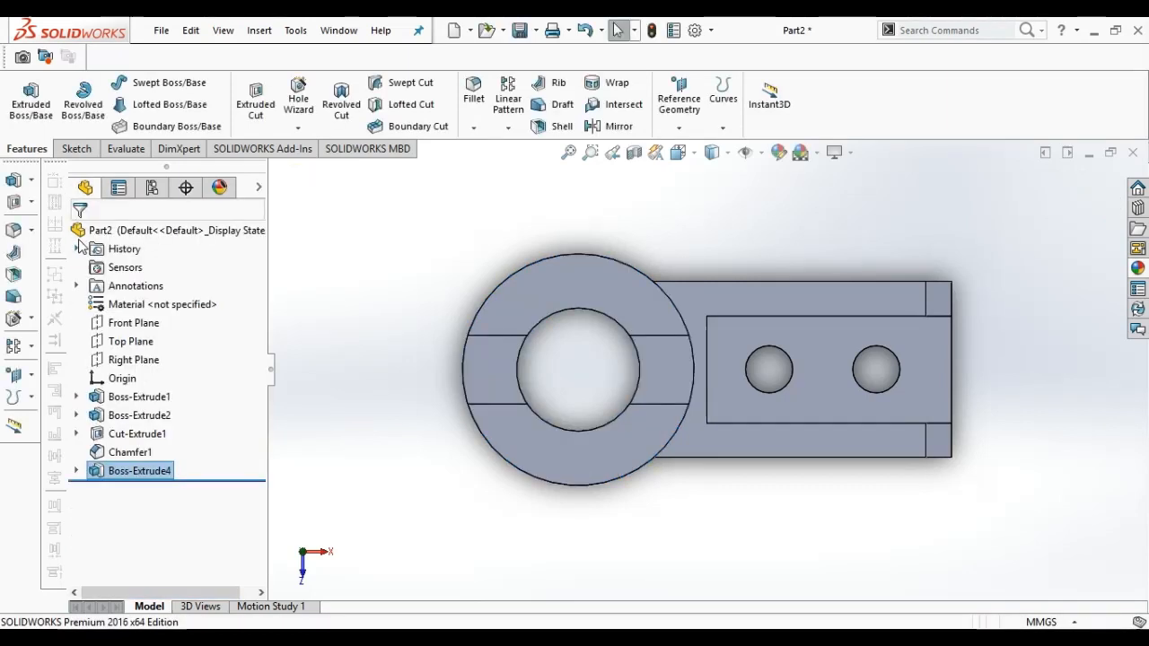
View the part with its raised ring tabs in isometric orientation.
key("Up")
key("Up")
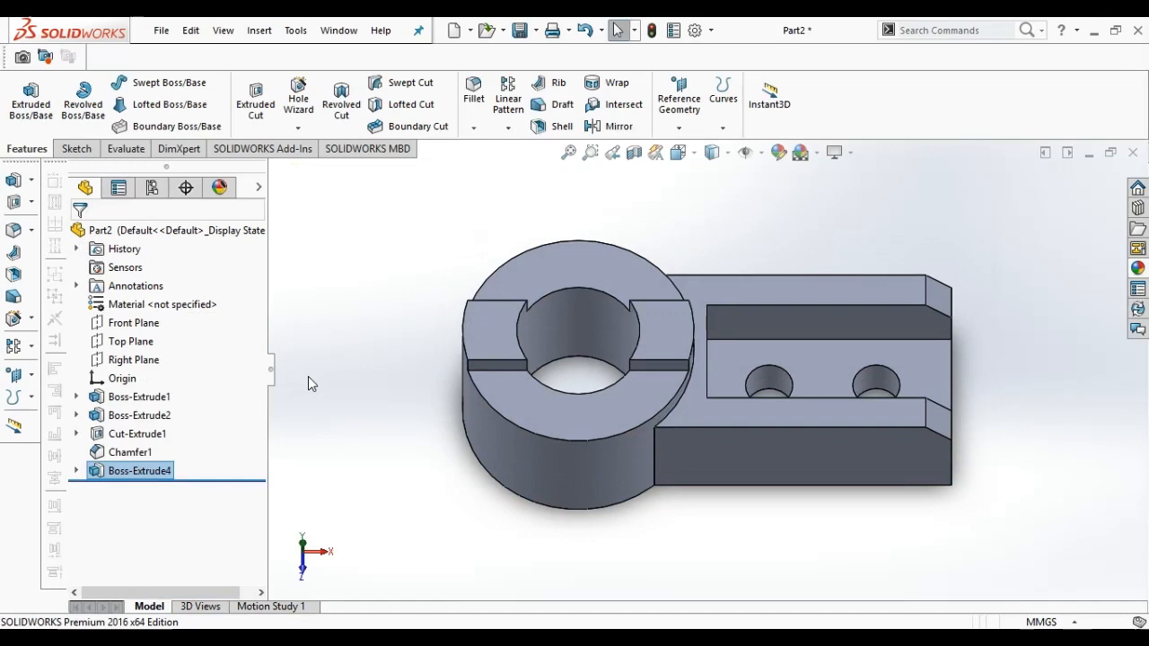
left_click(678, 152)
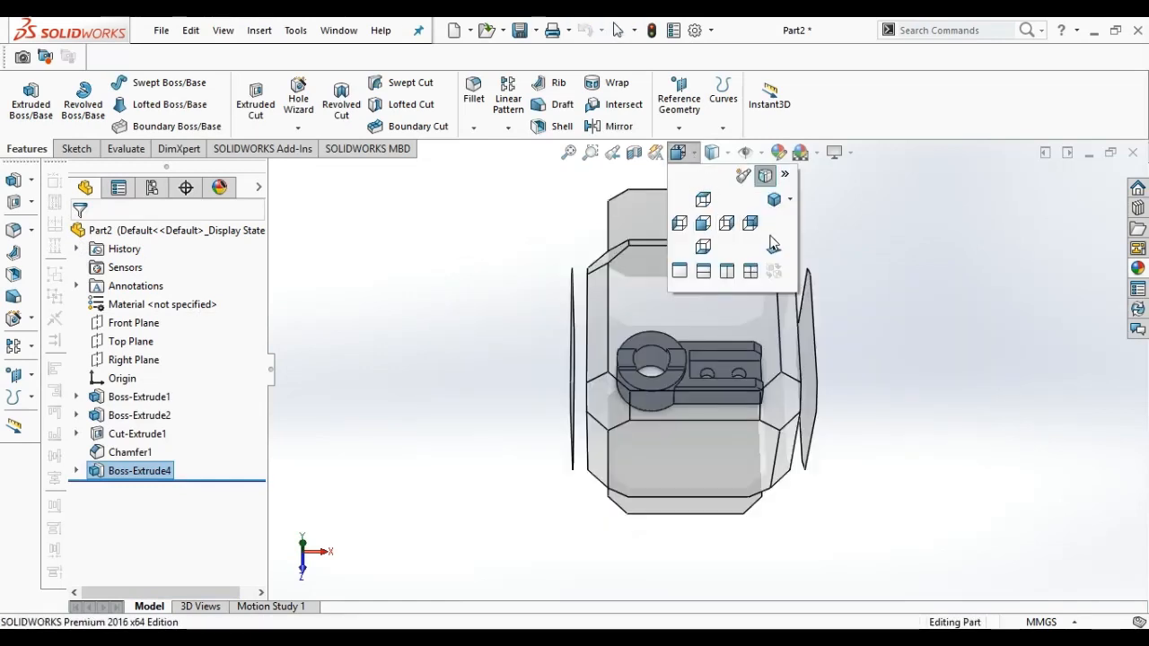
left_click(774, 200)
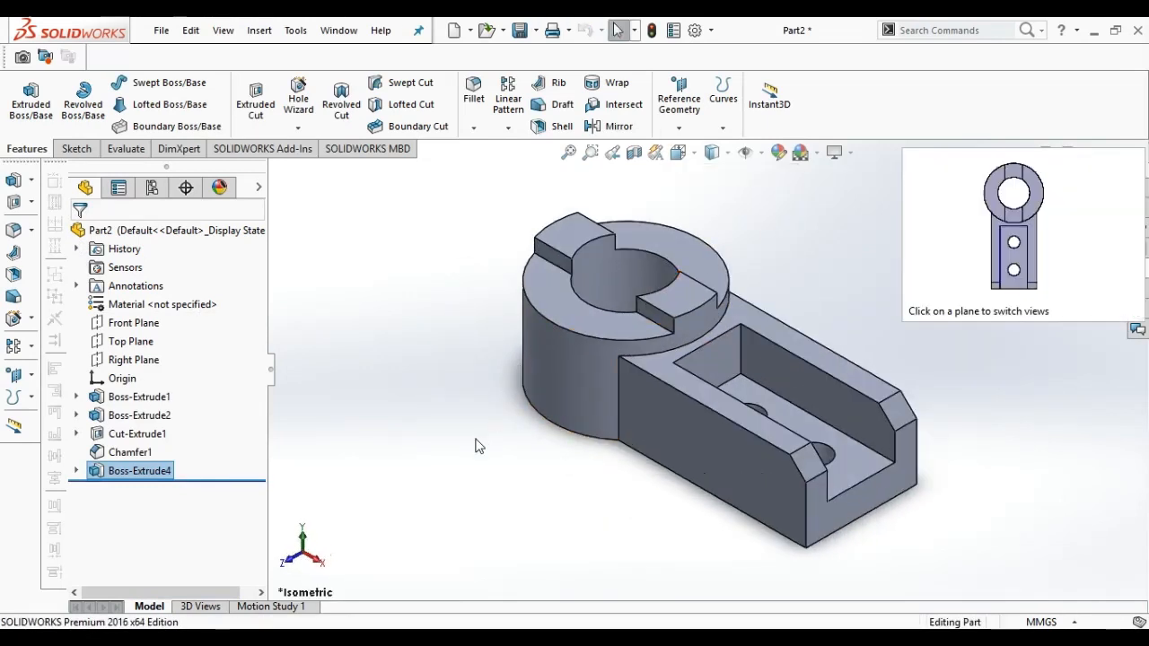
left_click(479, 447)
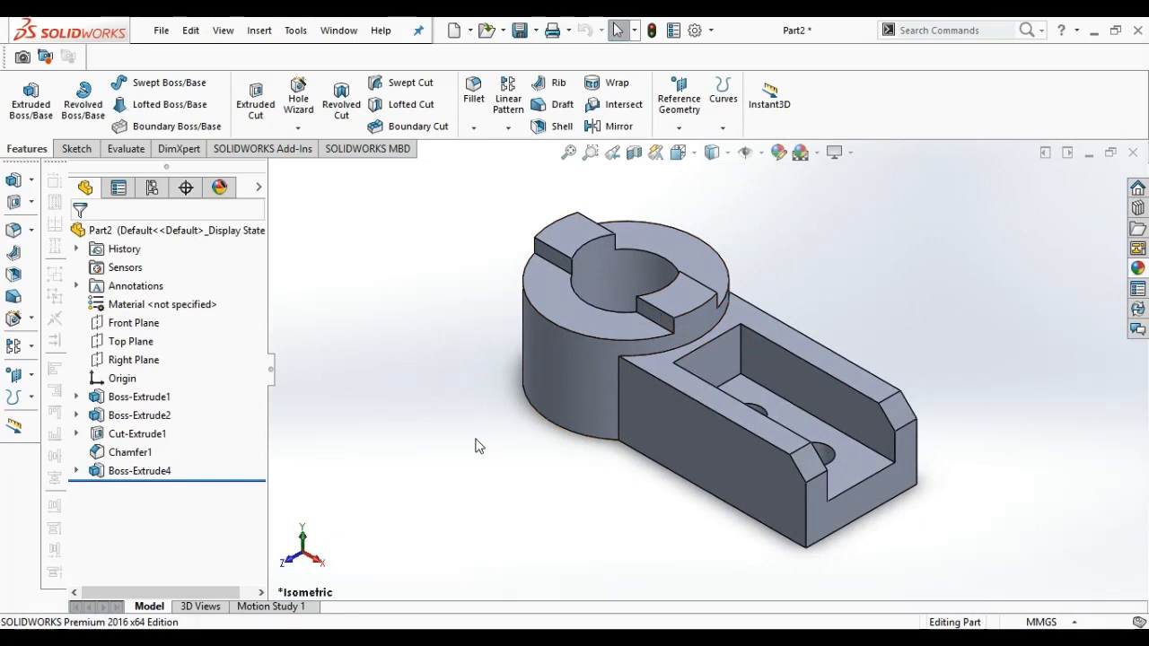